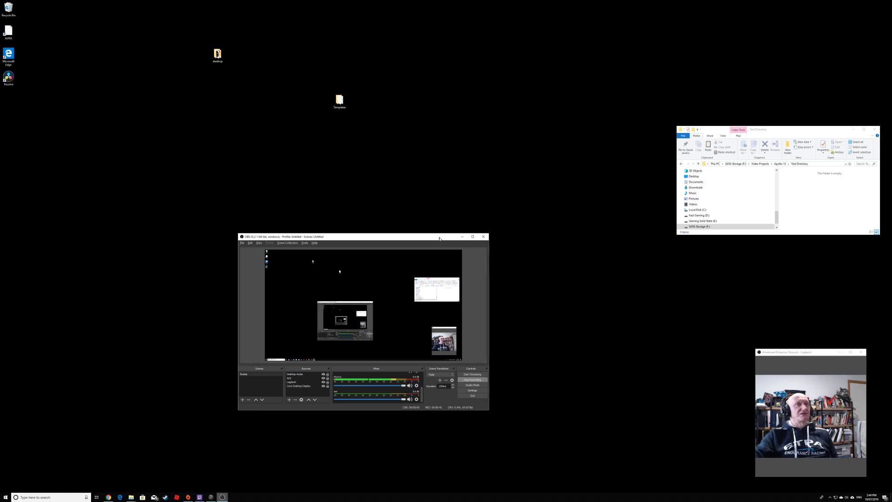
Open the Templates folder on the desktop and examine its project files and the contents of Stage 1 Media.
{"action": "left_click", "coordinate": [462, 237]}
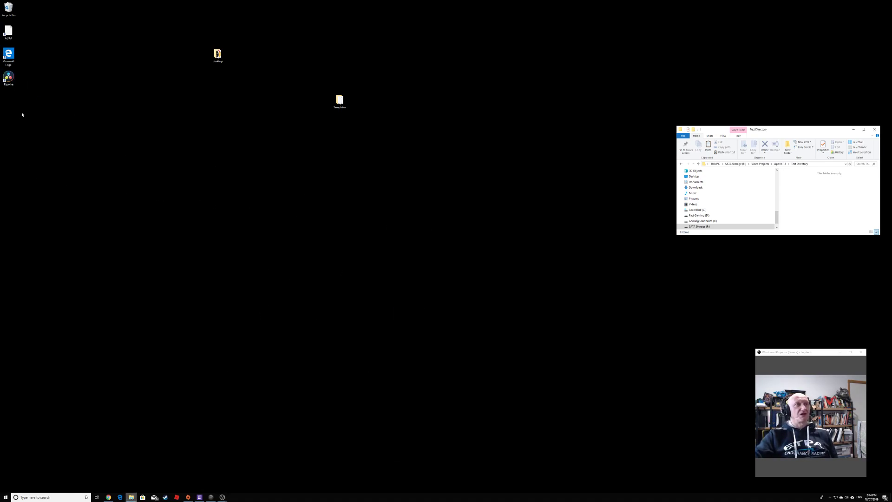
{"action": "double_click", "coordinate": [339, 103]}
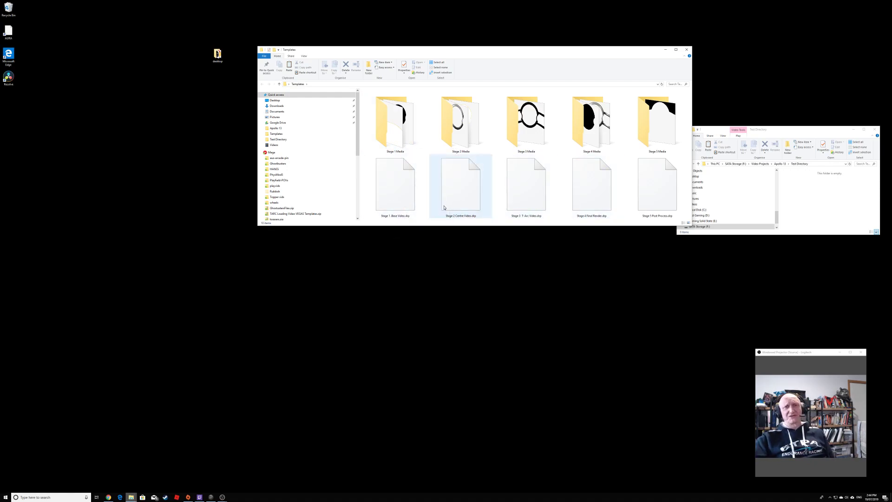
{"action": "left_click", "coordinate": [223, 497]}
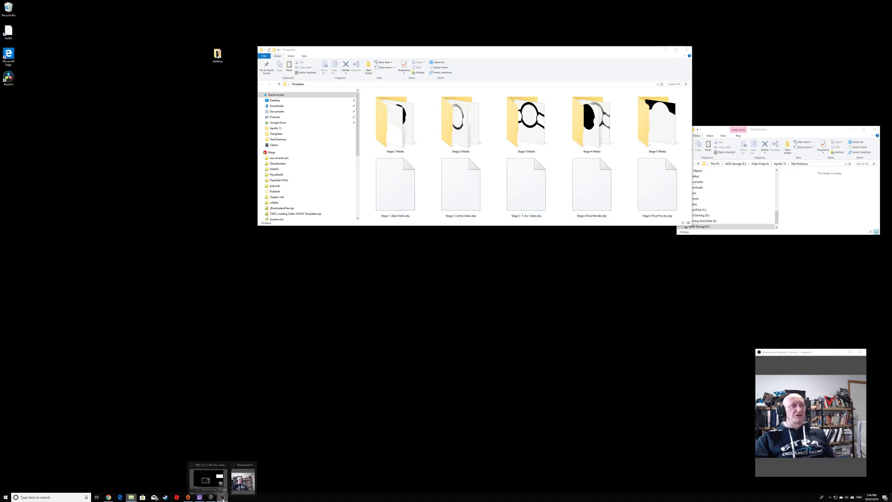
{"action": "left_click", "coordinate": [207, 475]}
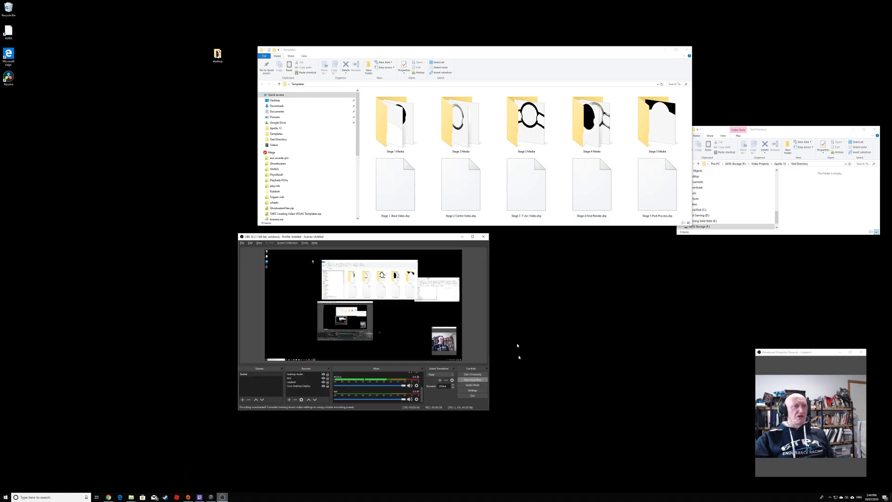
{"action": "left_click", "coordinate": [462, 237]}
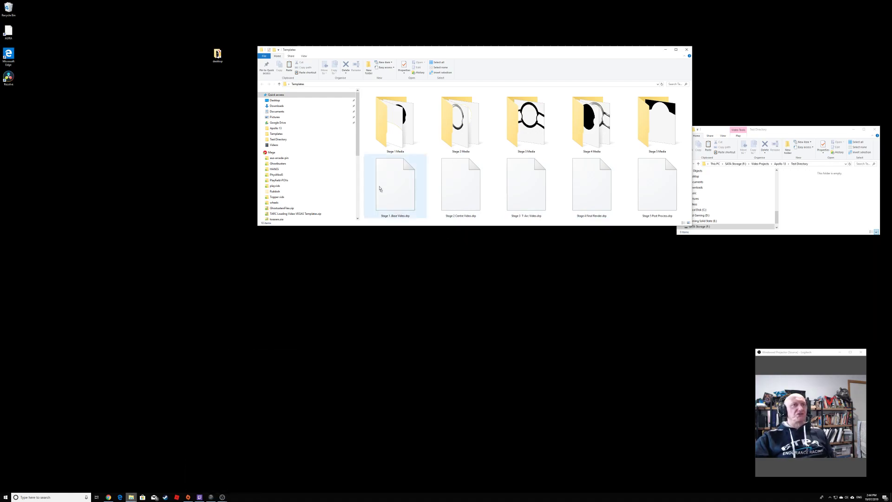
{"action": "double_click", "coordinate": [396, 134]}
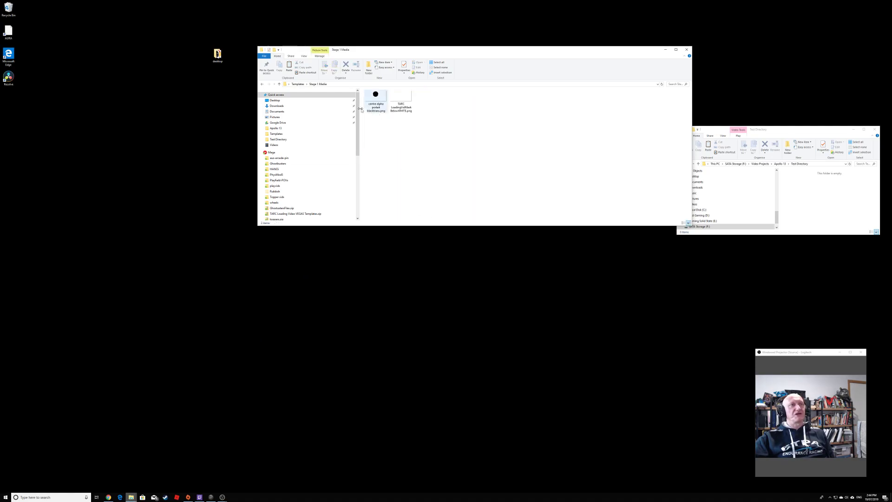
{"action": "left_click", "coordinate": [298, 84]}
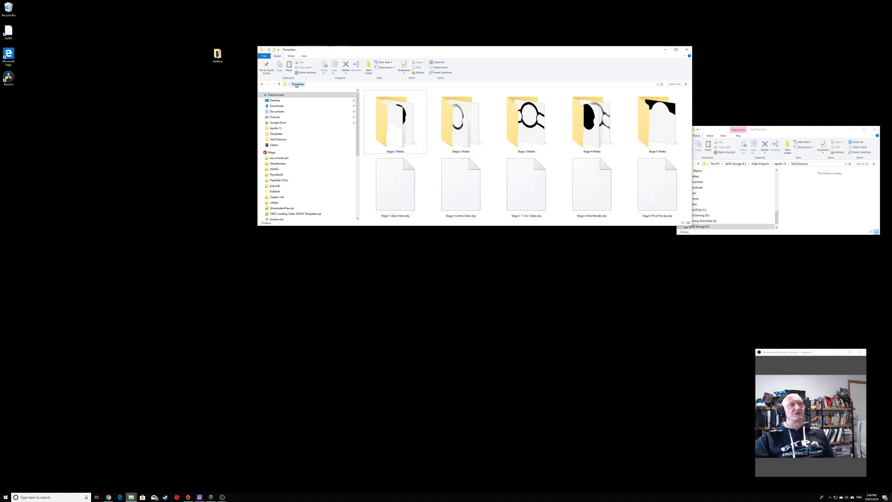
{"action": "left_click", "coordinate": [260, 153]}
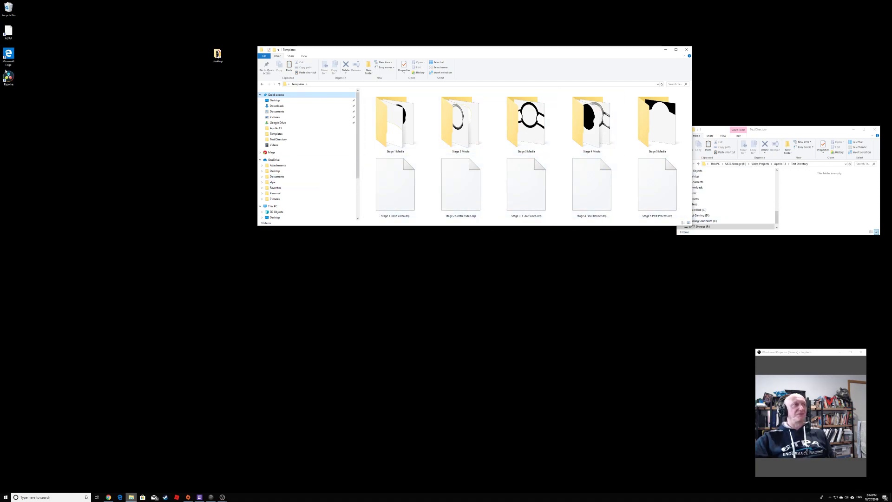
Launch DaVinci Resolve and start creating a new Disk database, browsing for its location.
{"action": "left_click", "coordinate": [14, 79]}
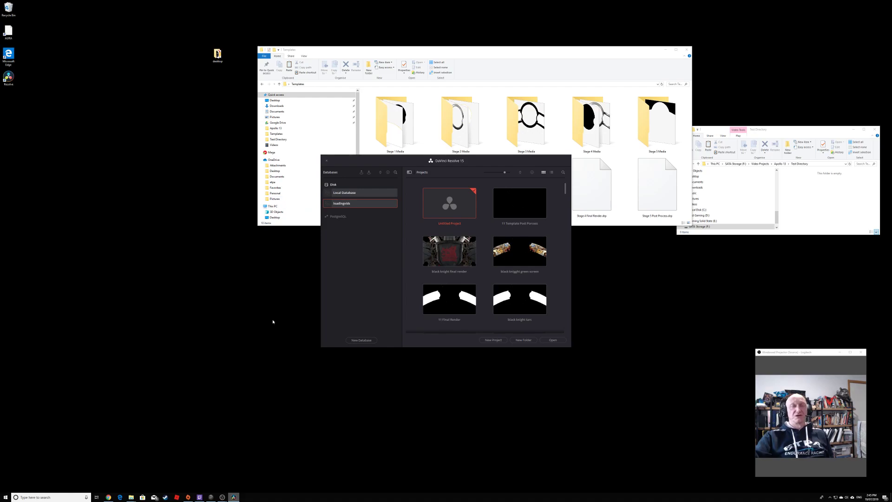
{"action": "left_click", "coordinate": [352, 340]}
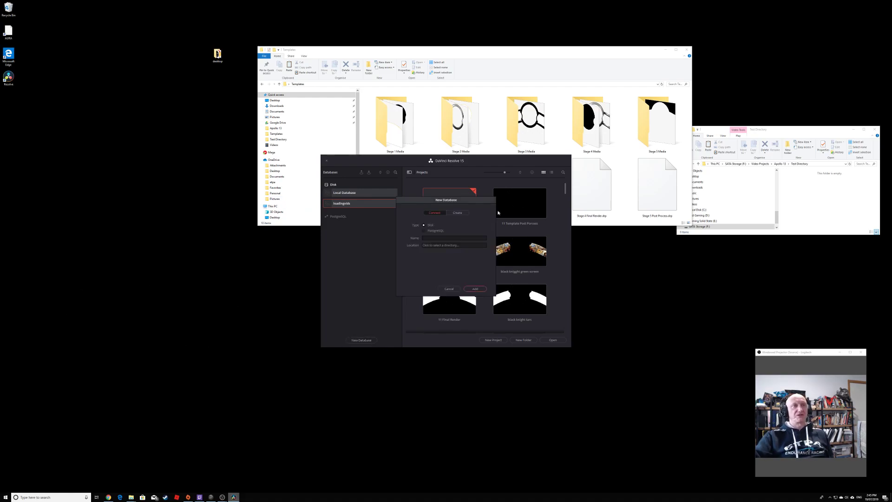
{"action": "left_click", "coordinate": [458, 212]}
{"action": "left_click", "coordinate": [436, 263]}
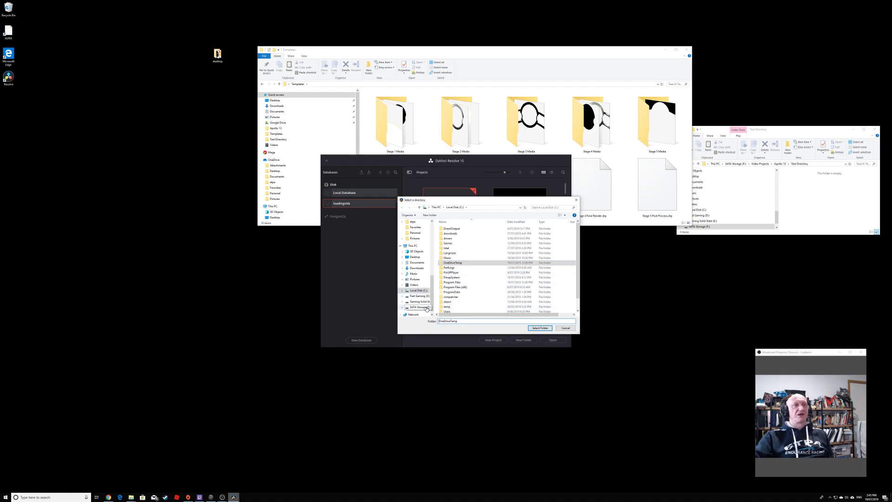
Create a folder named videotesting on SATA Storage (F:) and choose it as the database location.
{"action": "left_click", "coordinate": [426, 307]}
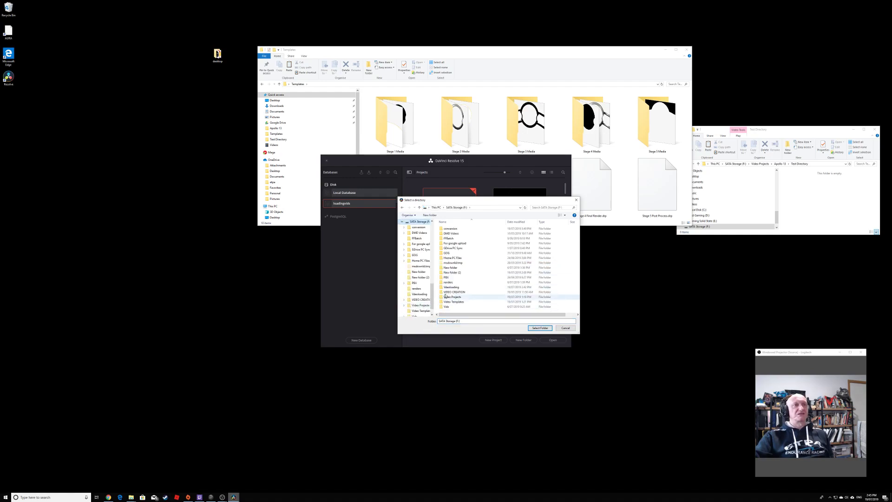
{"action": "left_click", "coordinate": [432, 218]}
{"action": "type", "text": "video"}
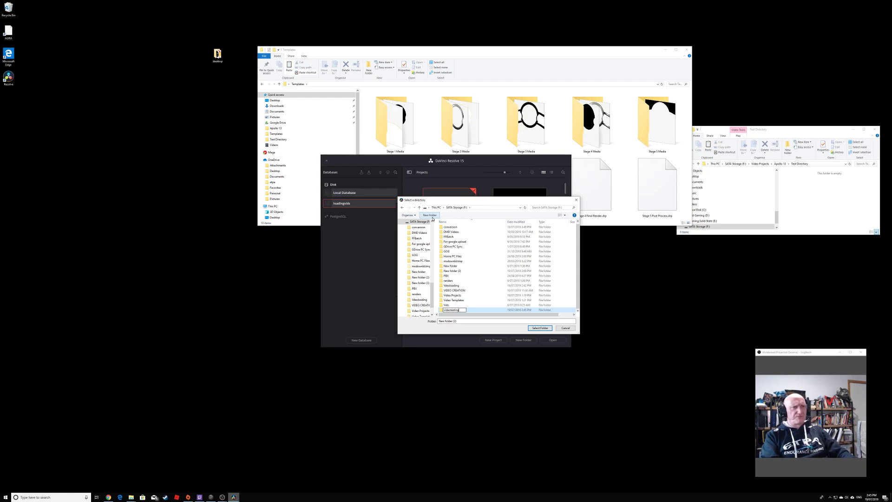
{"action": "type", "text": "testing"}
{"action": "key", "text": "Return"}
{"action": "left_click", "coordinate": [540, 328]}
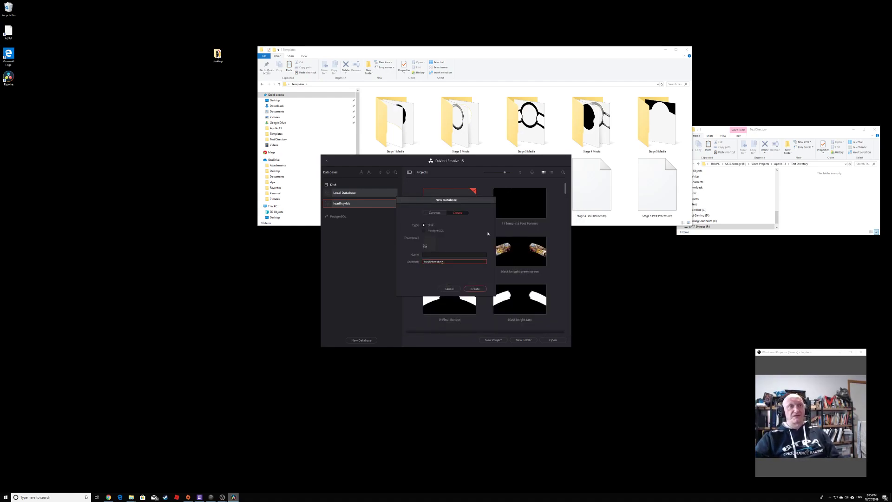
Name the new database videodemo and create it.
{"action": "left_click", "coordinate": [439, 255]}
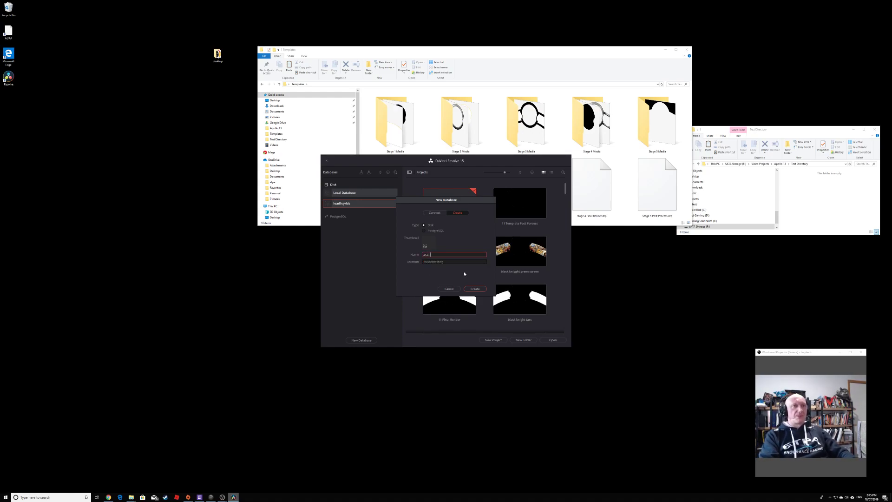
{"action": "type", "text": "testingdem"}
{"action": "key", "text": "ctrl+a"}
{"action": "type", "text": "v"}
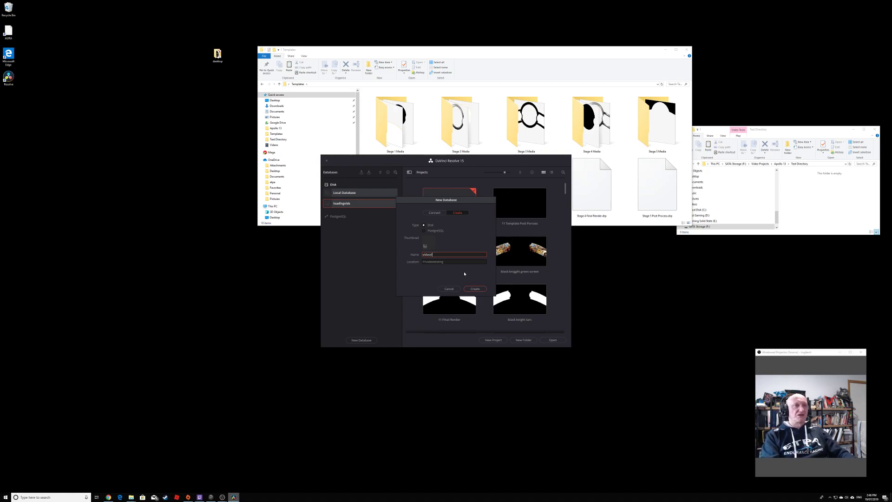
{"action": "type", "text": "ideodemo"}
{"action": "key", "text": "Escape"}
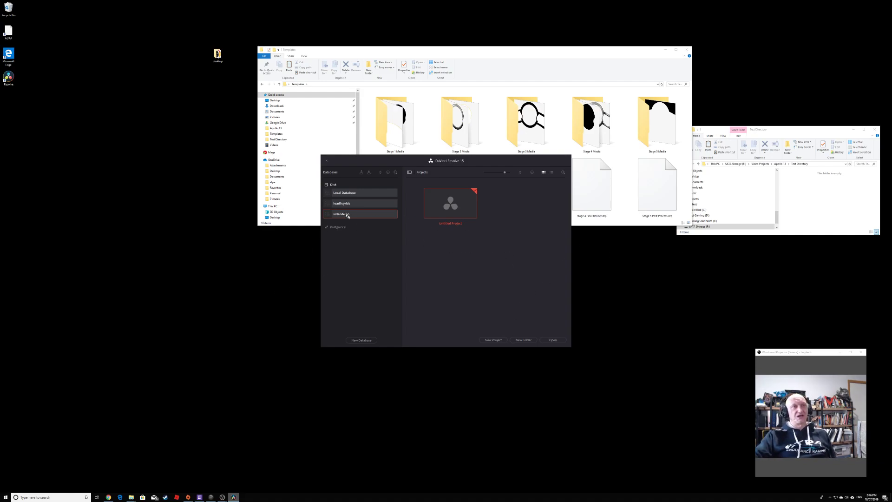
Import the Stage 1 Base Video.drp project from the Templates folder into the videodemo database.
{"action": "right_click", "coordinate": [493, 267]}
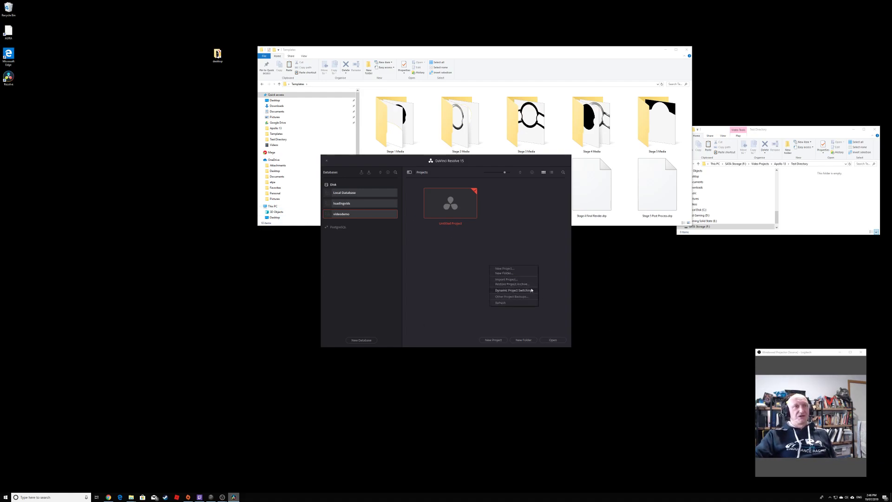
{"action": "left_click", "coordinate": [529, 282]}
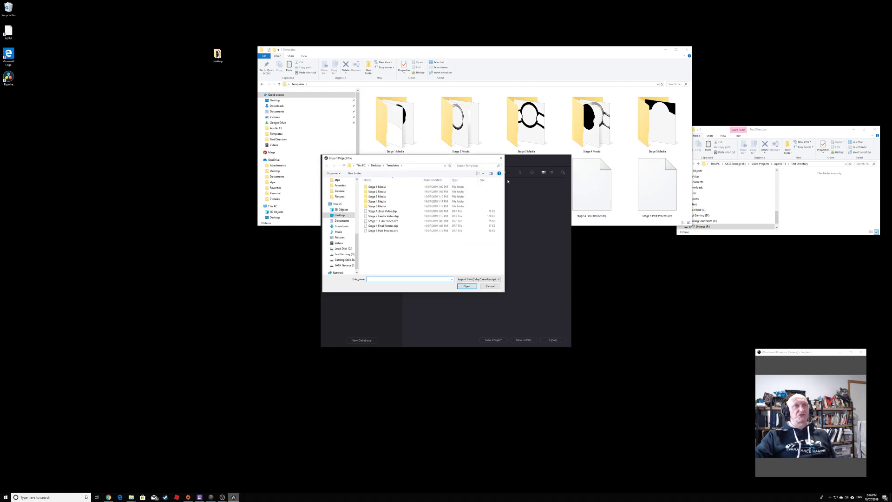
{"action": "double_click", "coordinate": [383, 212]}
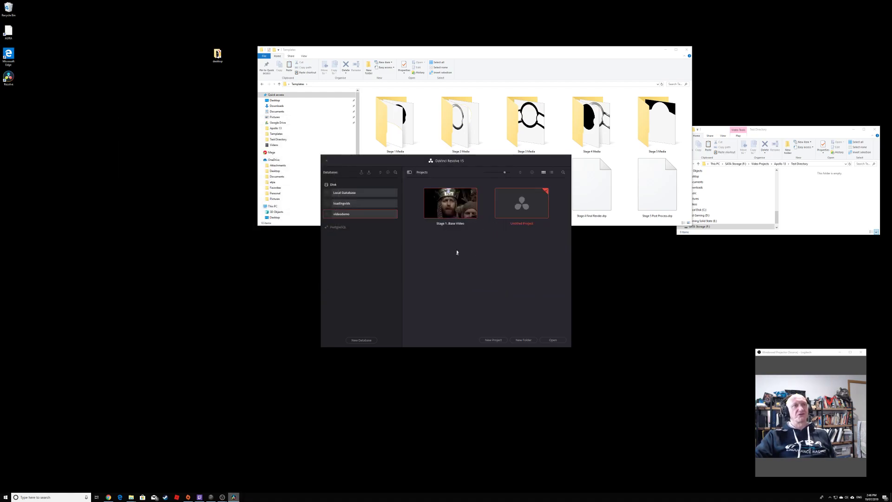
Open the imported Stage 1 Base Video project, hide the Inspector and show the Media page.
{"action": "double_click", "coordinate": [466, 215]}
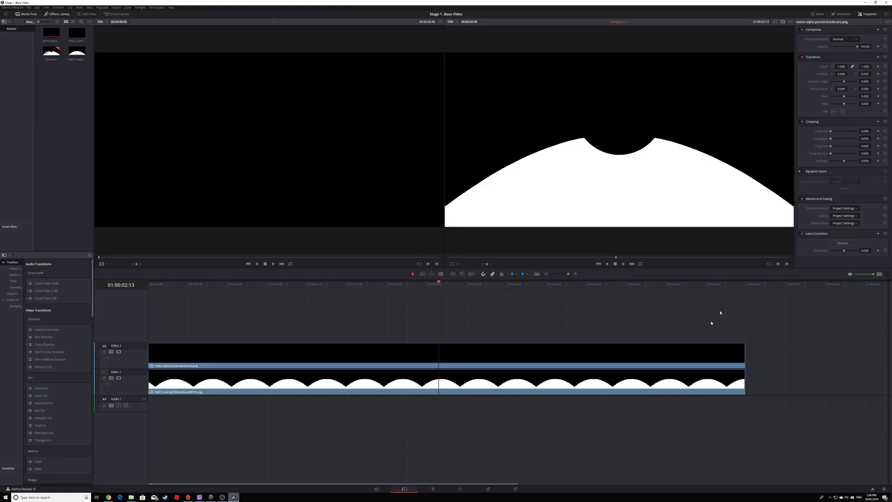
{"action": "left_click", "coordinate": [869, 15]}
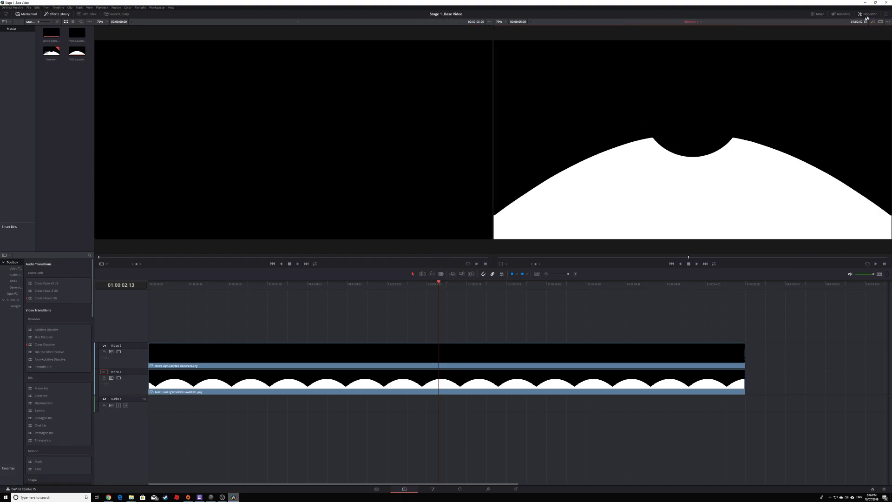
{"action": "left_click", "coordinate": [377, 492]}
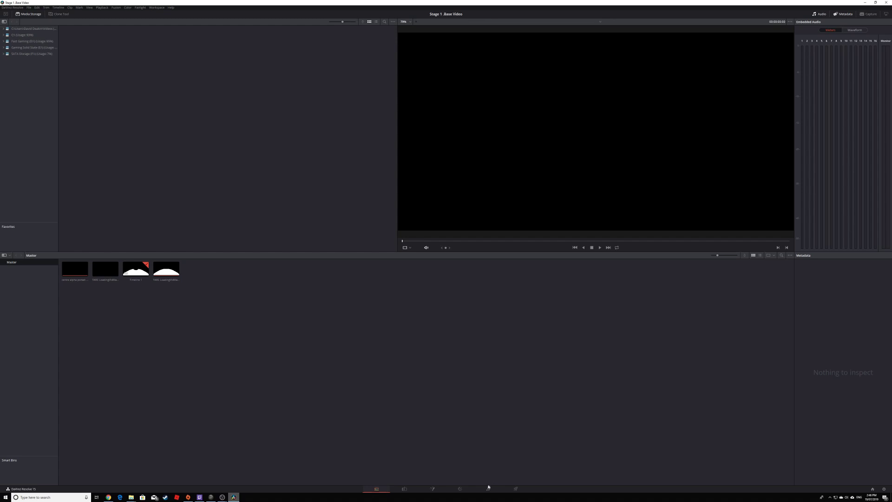
Restore the maximized Resolve window and resize it to about half the screen's width and nearly its full height.
{"action": "left_click", "coordinate": [876, 3]}
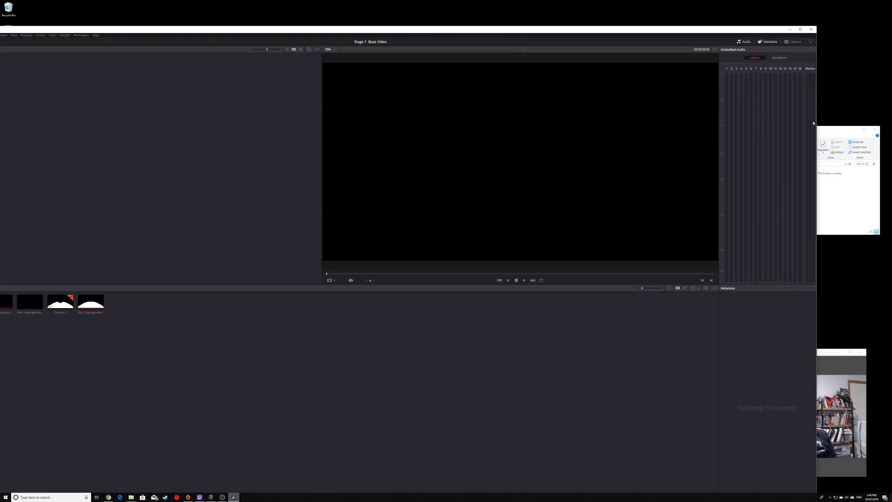
{"action": "left_click_drag", "start_coordinate": [817, 125], "coordinate": [532, 125]}
{"action": "left_click_drag", "start_coordinate": [255, 31], "coordinate": [385, 40]}
{"action": "left_click_drag", "start_coordinate": [18, 233], "coordinate": [139, 232]}
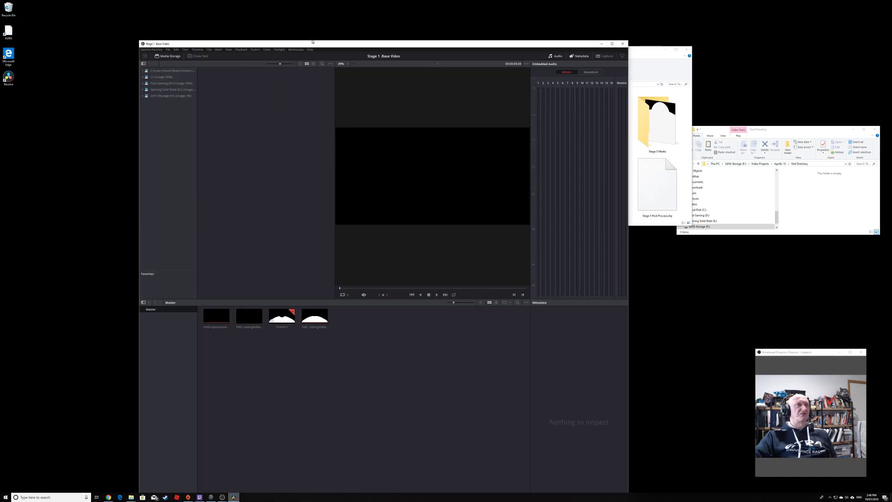
{"action": "left_click_drag", "start_coordinate": [313, 41], "coordinate": [365, 11]}
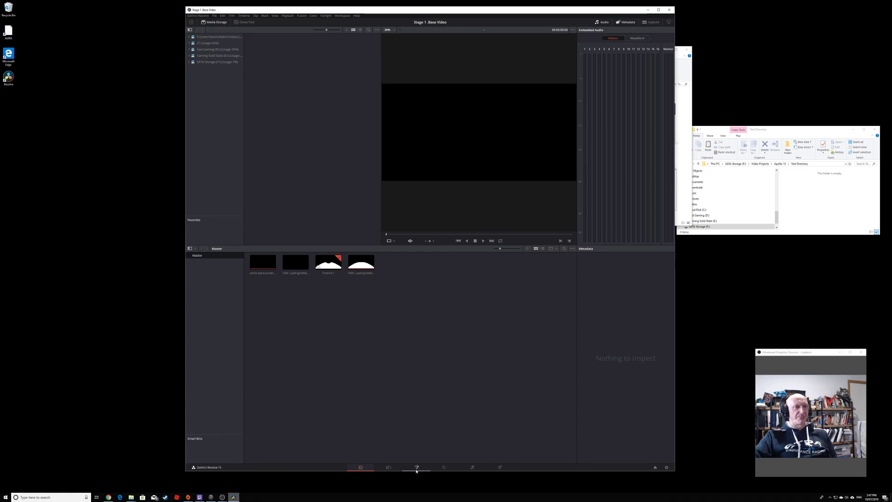
{"action": "left_click_drag", "start_coordinate": [421, 471], "coordinate": [430, 493]}
{"action": "left_click_drag", "start_coordinate": [430, 488], "coordinate": [431, 494]}
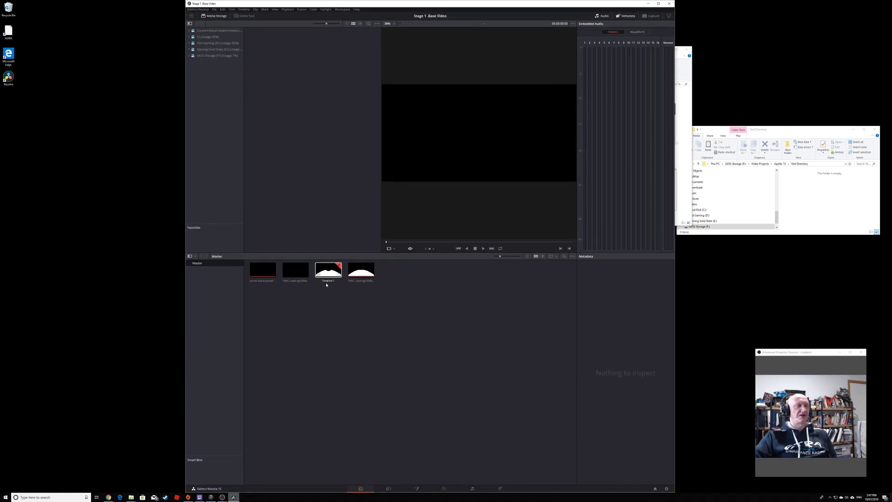
Examine the Edit, Fusion, Color, Fairlight and Deliver pages of the project in order, ending on the Media page.
{"action": "left_click", "coordinate": [390, 489]}
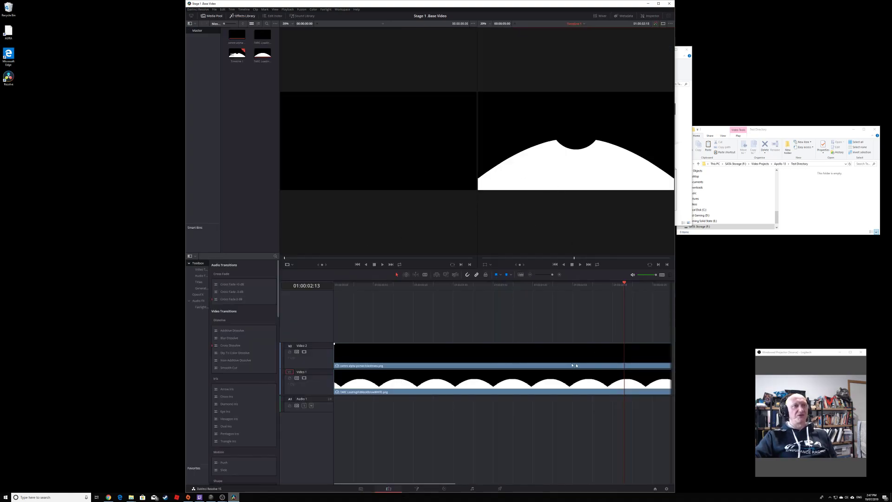
{"action": "left_click", "coordinate": [419, 490]}
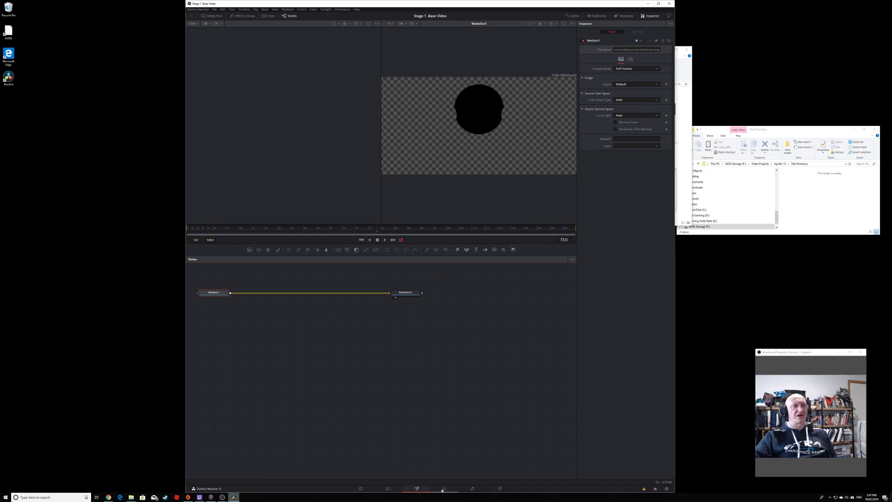
{"action": "left_click", "coordinate": [373, 350]}
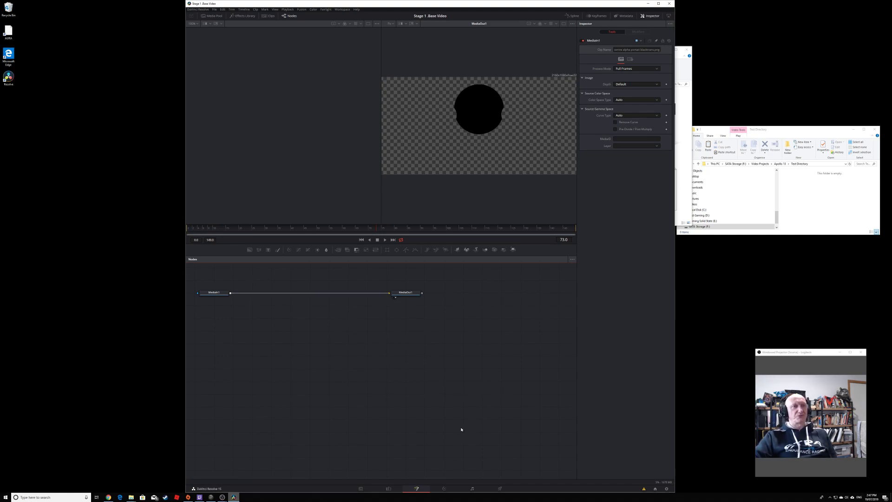
{"action": "left_click", "coordinate": [447, 489]}
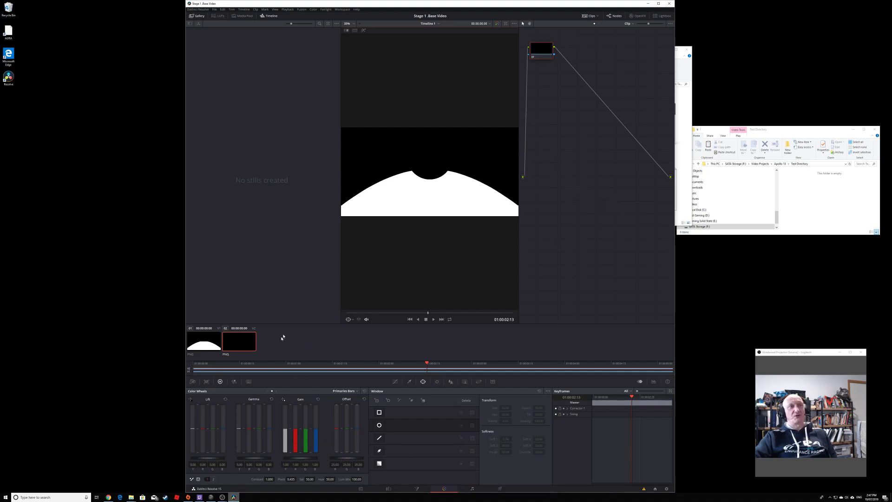
{"action": "left_click", "coordinate": [472, 488]}
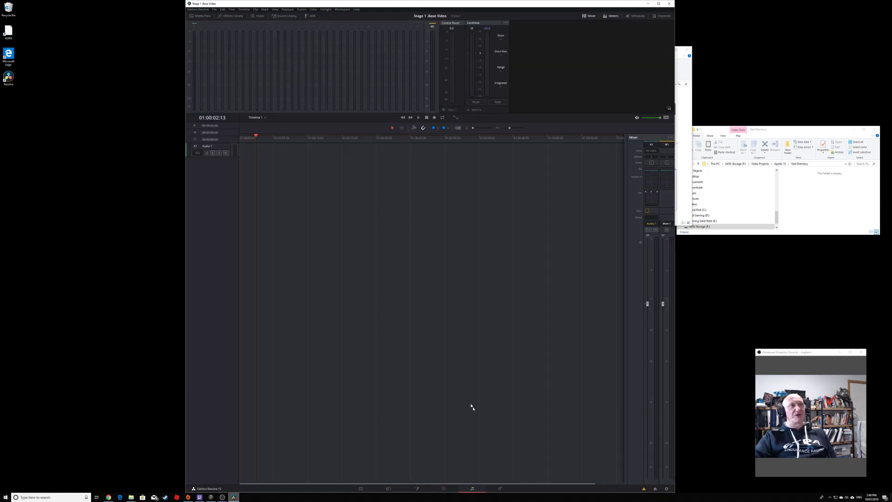
{"action": "left_click", "coordinate": [500, 488]}
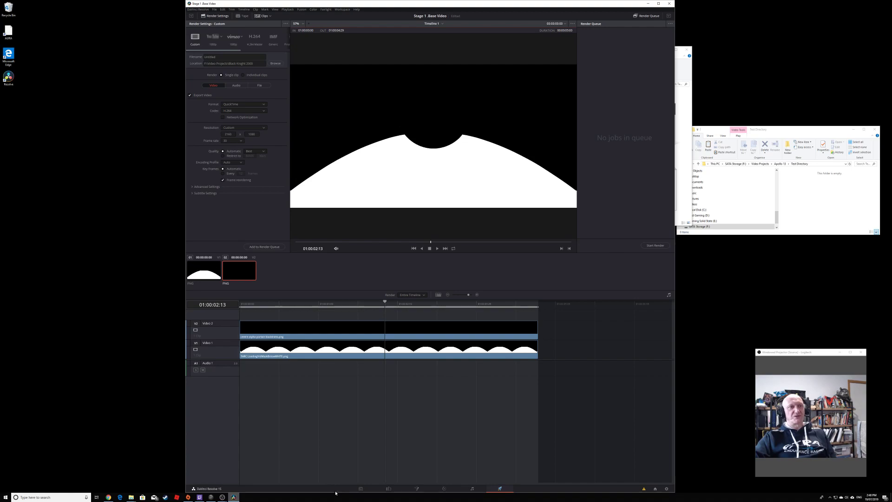
{"action": "left_click", "coordinate": [360, 489]}
Examine the timeline resolution and Image Scaling project settings, cancel the dialog and open the Edit page.
{"action": "left_click", "coordinate": [214, 9]}
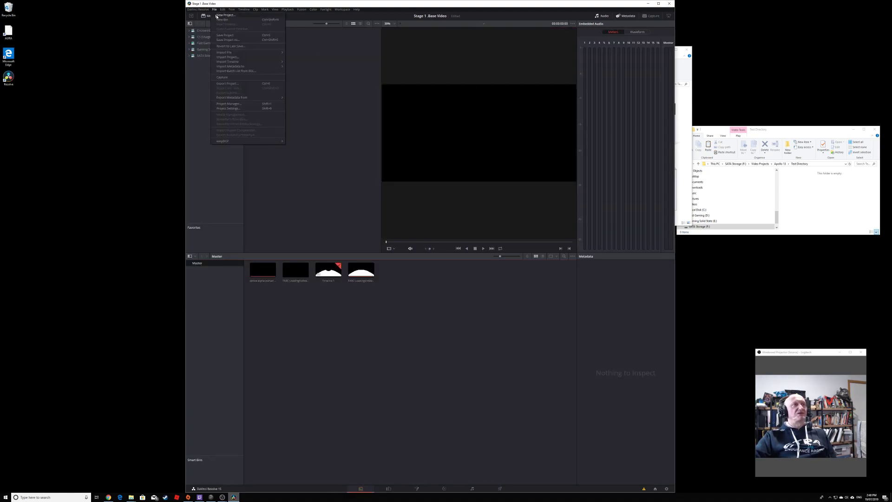
{"action": "left_click", "coordinate": [243, 109]}
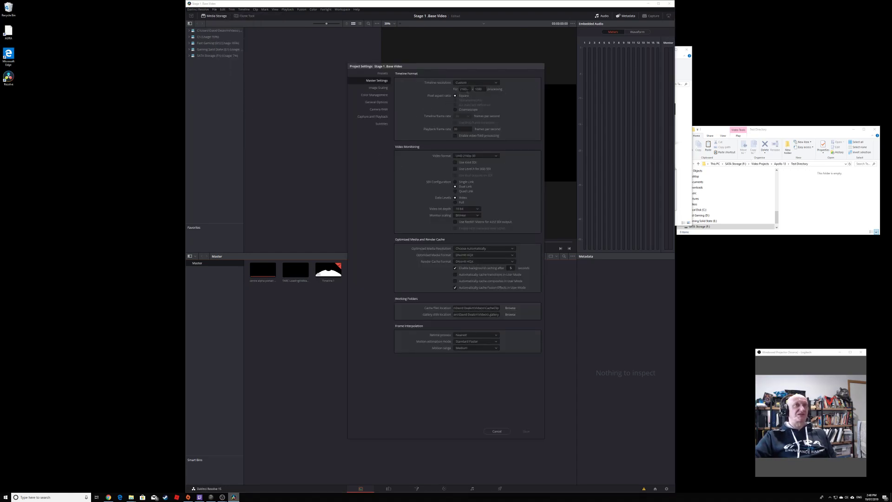
{"action": "double_click", "coordinate": [464, 88]}
{"action": "left_click", "coordinate": [466, 89]}
{"action": "key", "text": "Tab"}
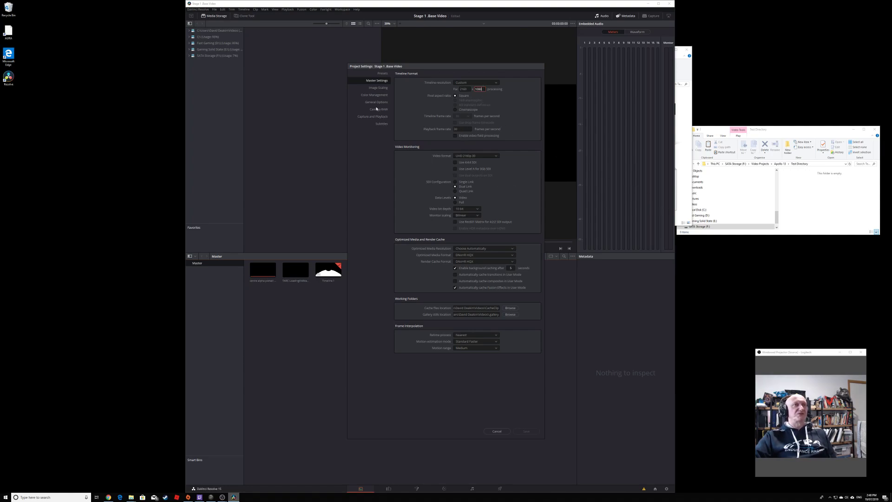
{"action": "left_click", "coordinate": [375, 91]}
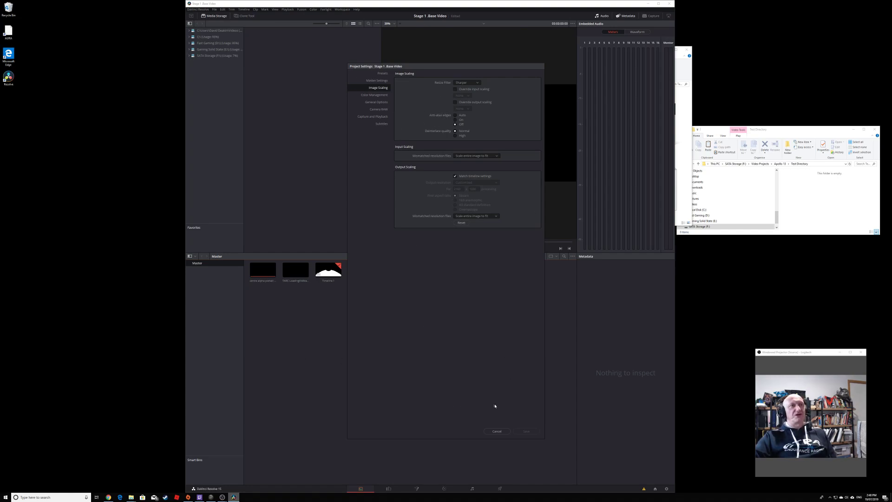
{"action": "left_click", "coordinate": [497, 434]}
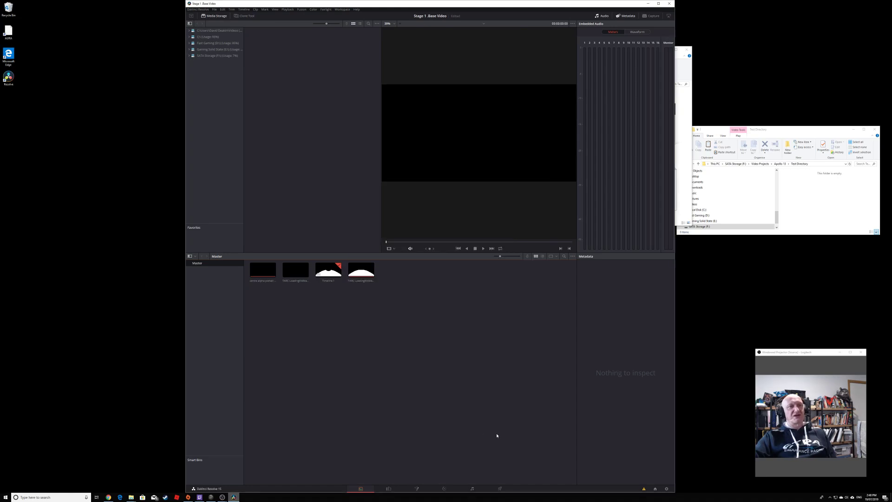
{"action": "left_click", "coordinate": [394, 489]}
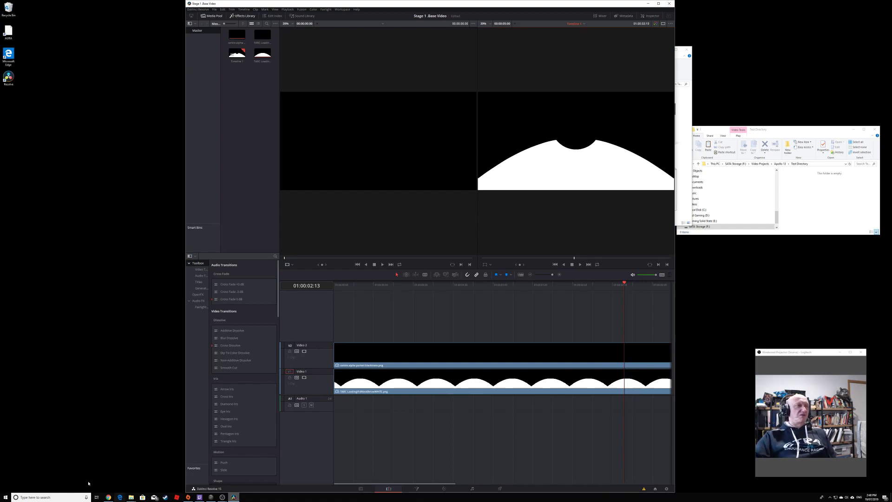
Switch to the Chrome browser, view the YouTube download and ezgif GIF to MP4 converter pages, and return to DaVinci Resolve.
{"action": "left_click", "coordinate": [108, 497]}
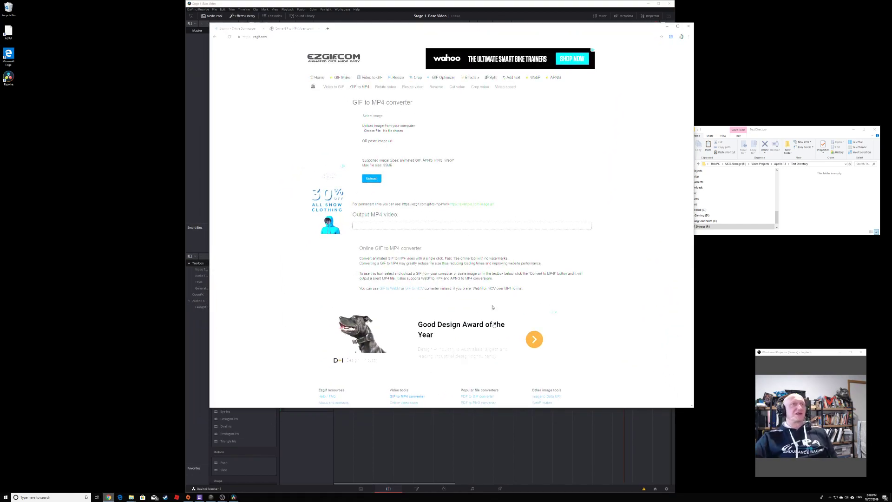
{"action": "left_click", "coordinate": [239, 28]}
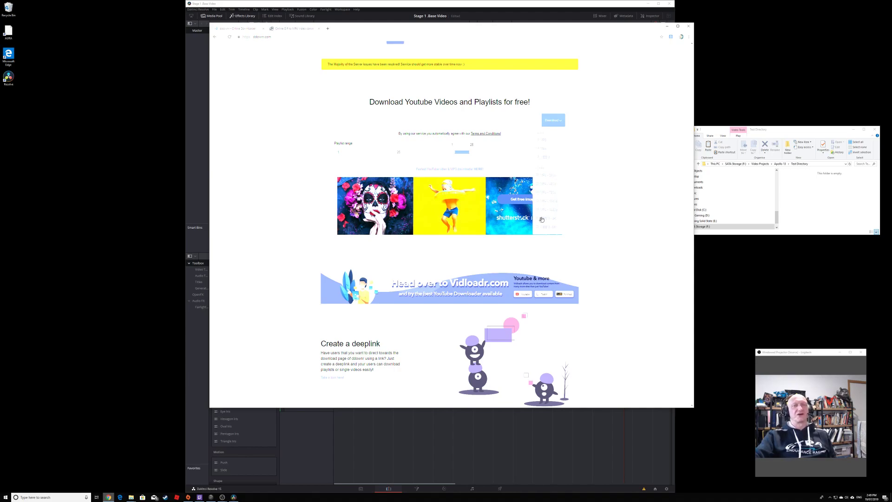
{"action": "left_click", "coordinate": [299, 30]}
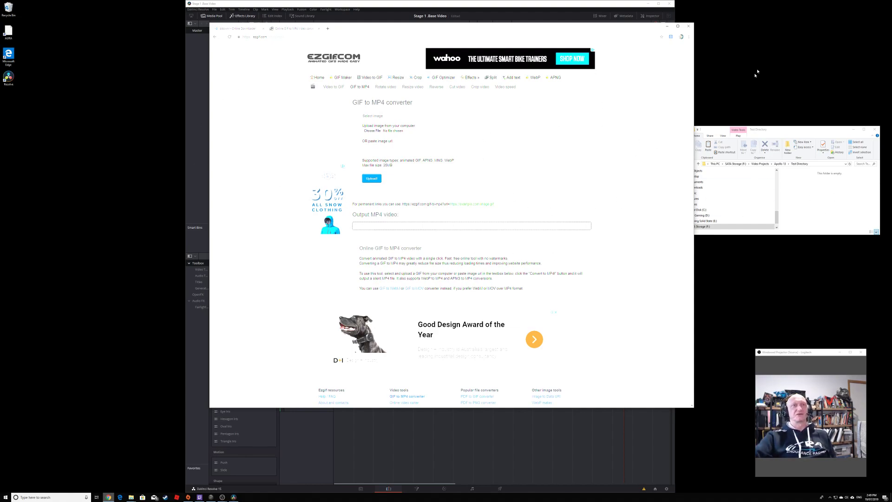
{"action": "left_click", "coordinate": [668, 28]}
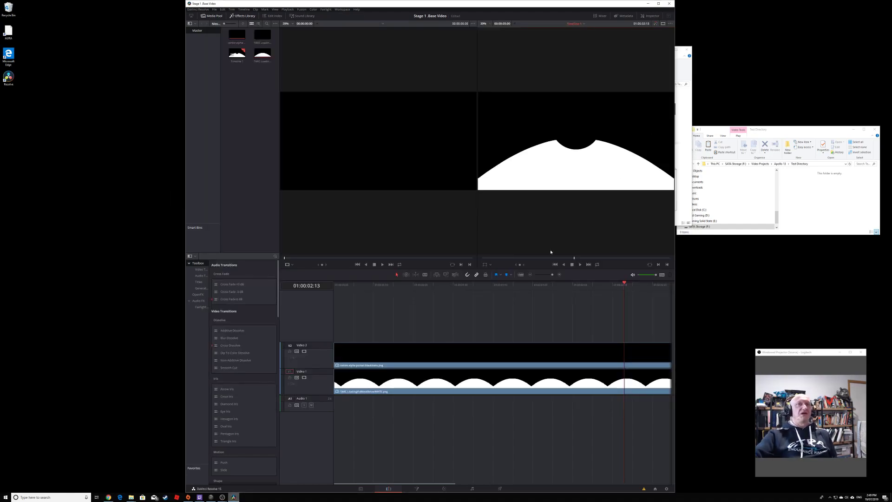
Show the Apollo 13 folder in File Explorer, move the Resolve window slightly down the screen and return to its Edit page.
{"action": "left_click", "coordinate": [781, 165]}
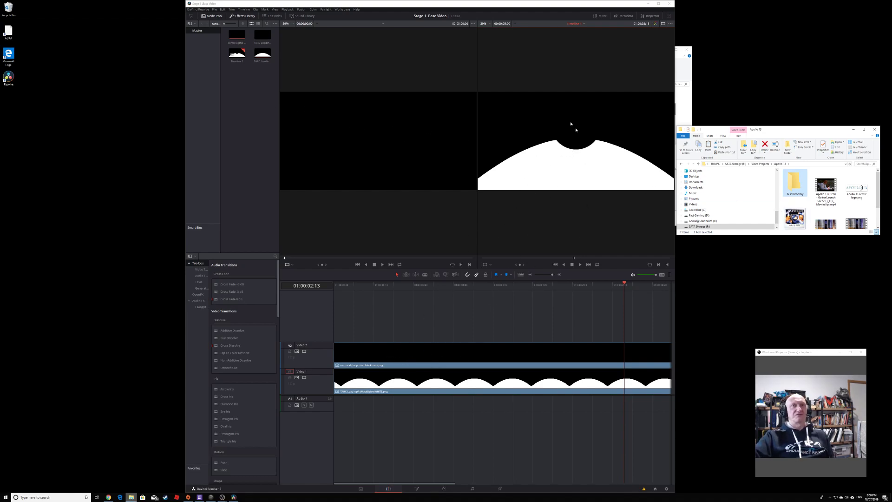
{"action": "left_click_drag", "start_coordinate": [487, 5], "coordinate": [490, 25]}
{"action": "key", "text": "shift+5"}
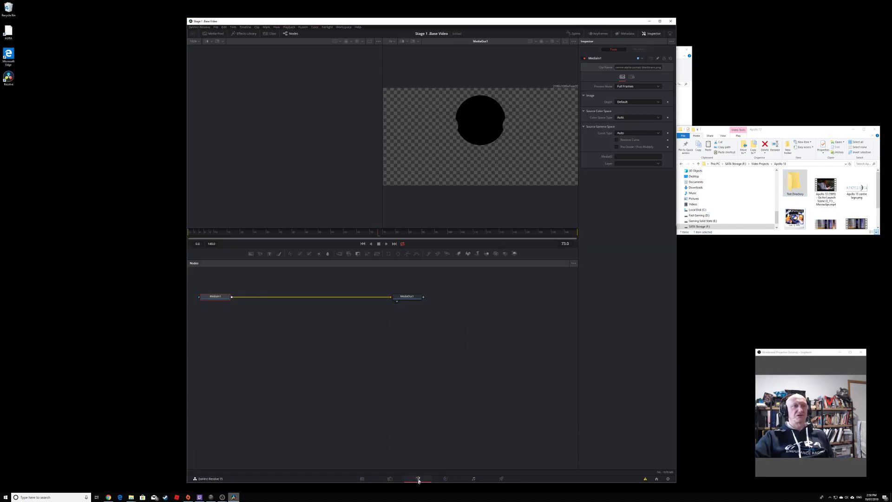
{"action": "left_click", "coordinate": [397, 479]}
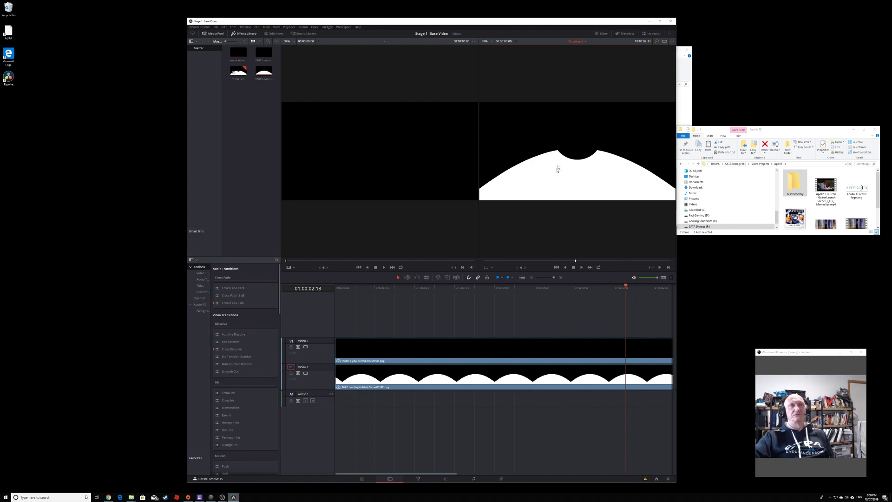
Show the Inspector on the Edit page and view the timeline viewer's overlay options without choosing one.
{"action": "left_click", "coordinate": [652, 34]}
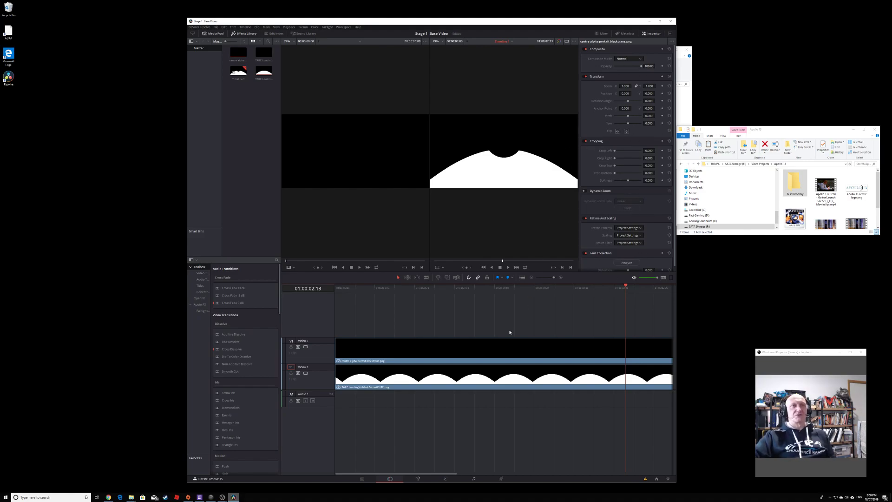
{"action": "left_click", "coordinate": [444, 268]}
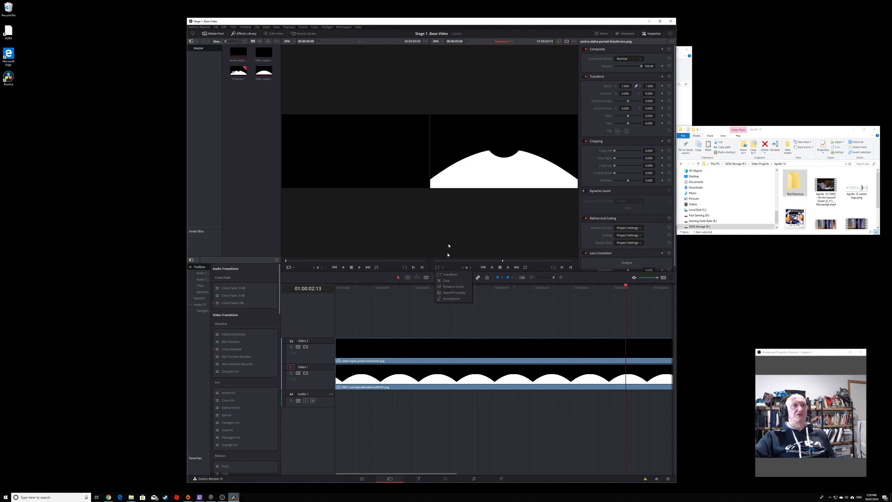
{"action": "left_click", "coordinate": [543, 234]}
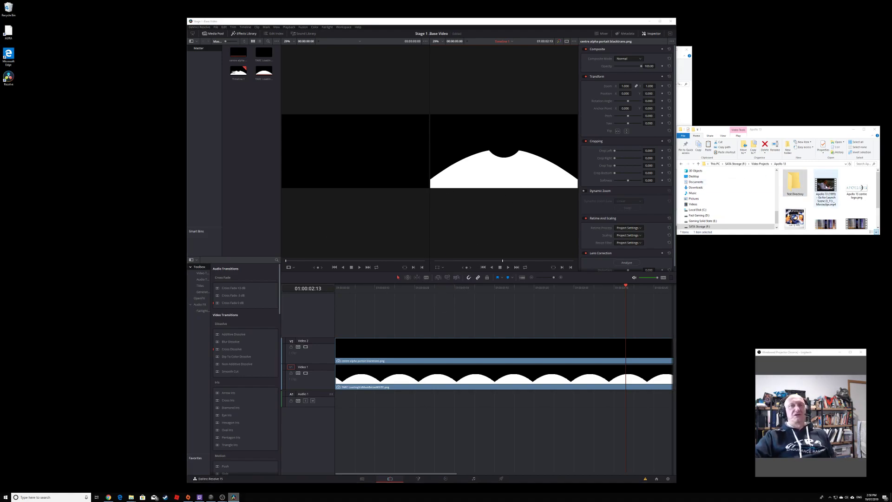
Import the Apollo 13 launch scene MP4 into the media pool and place it at the timeline's start on a new Video 3 track.
{"action": "left_click", "coordinate": [827, 185]}
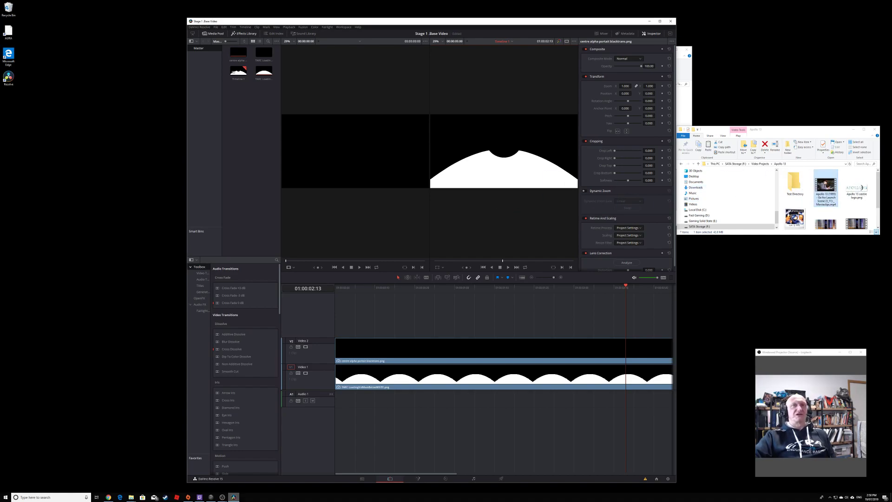
{"action": "left_click_drag", "start_coordinate": [828, 183], "coordinate": [239, 133]}
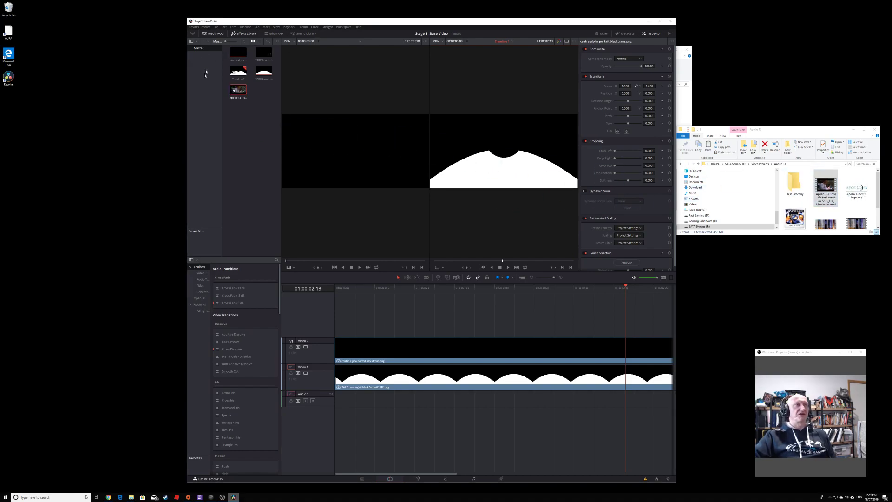
{"action": "left_click_drag", "start_coordinate": [241, 92], "coordinate": [346, 316]}
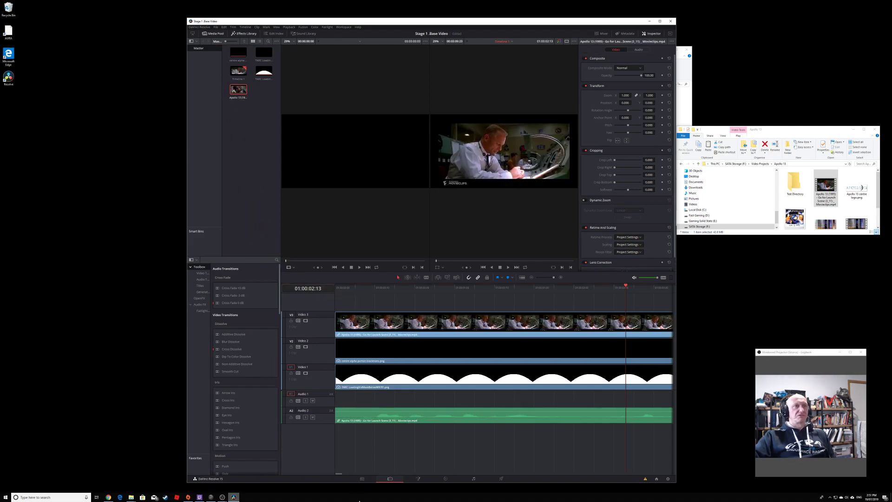
Play the timeline from its start and park the playhead at 01:00:01:15.
{"action": "left_click", "coordinate": [508, 268]}
{"action": "left_click", "coordinate": [500, 267]}
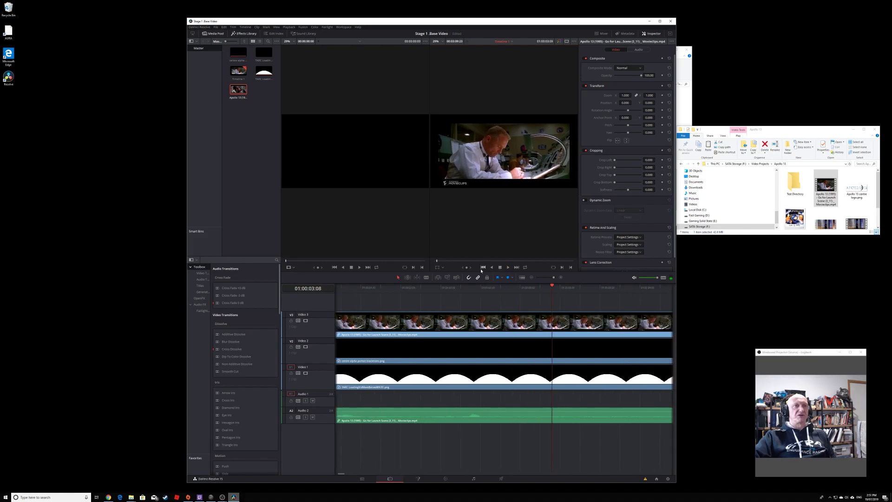
{"action": "left_click", "coordinate": [483, 268]}
{"action": "left_click", "coordinate": [508, 267]}
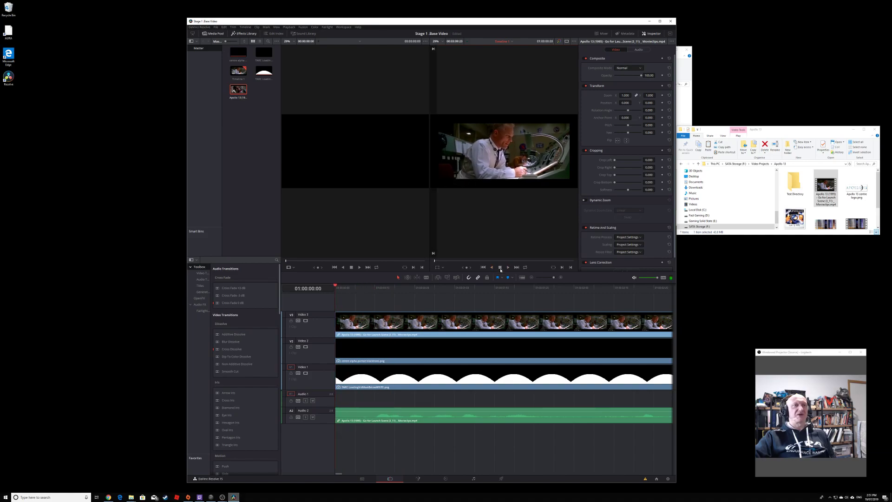
{"action": "left_click_drag", "start_coordinate": [337, 287], "coordinate": [514, 299]}
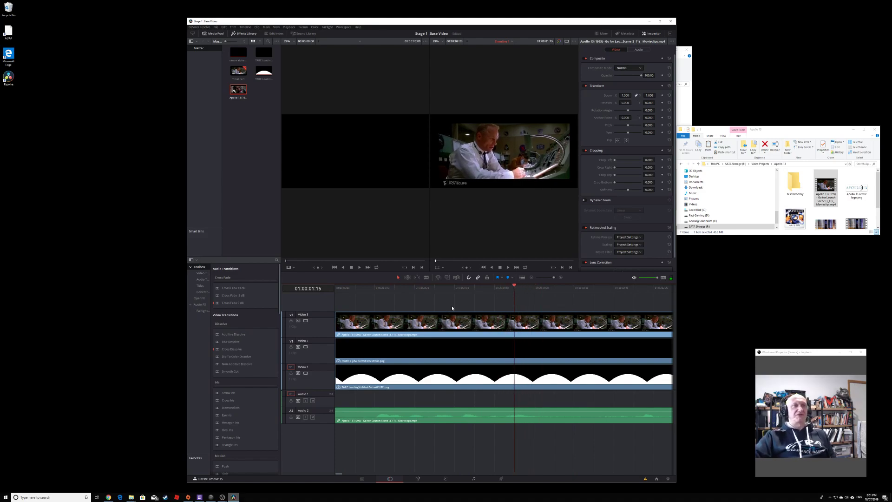
Unlink the Apollo 13 clip's video on Video 3 from its audio on Audio 2.
{"action": "left_click", "coordinate": [471, 329]}
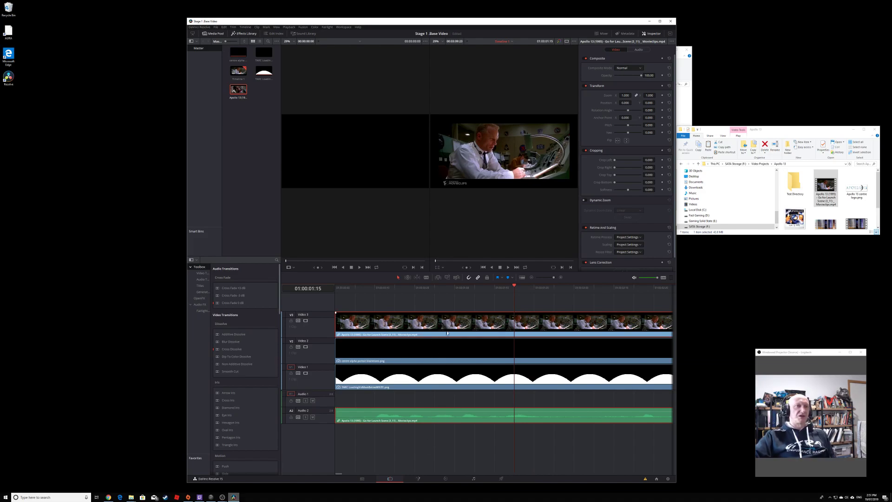
{"action": "left_click_drag", "start_coordinate": [419, 321], "coordinate": [392, 314]}
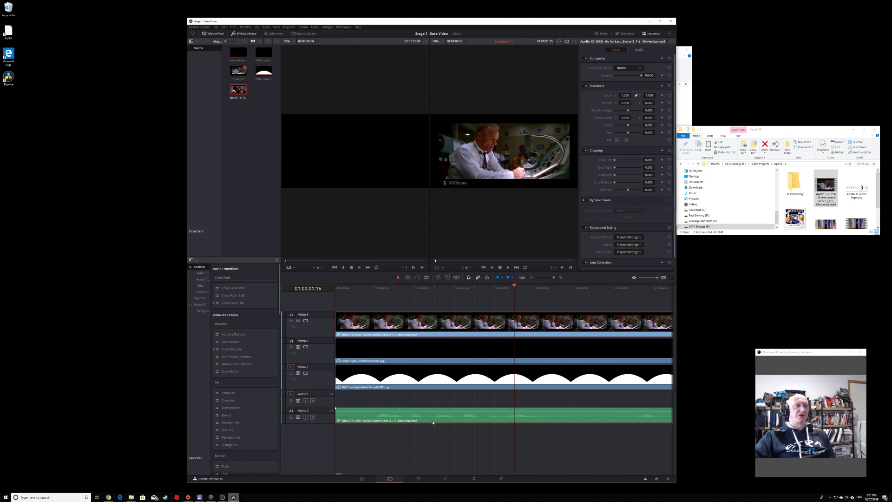
{"action": "right_click", "coordinate": [416, 326]}
{"action": "left_click", "coordinate": [424, 473]}
{"action": "mouse_move", "coordinate": [418, 325]}
{"action": "left_mouse_down"}
{"action": "mouse_move", "coordinate": [491, 326]}
{"action": "mouse_move", "coordinate": [413, 311]}
{"action": "mouse_move", "coordinate": [404, 325]}
{"action": "left_mouse_up"}
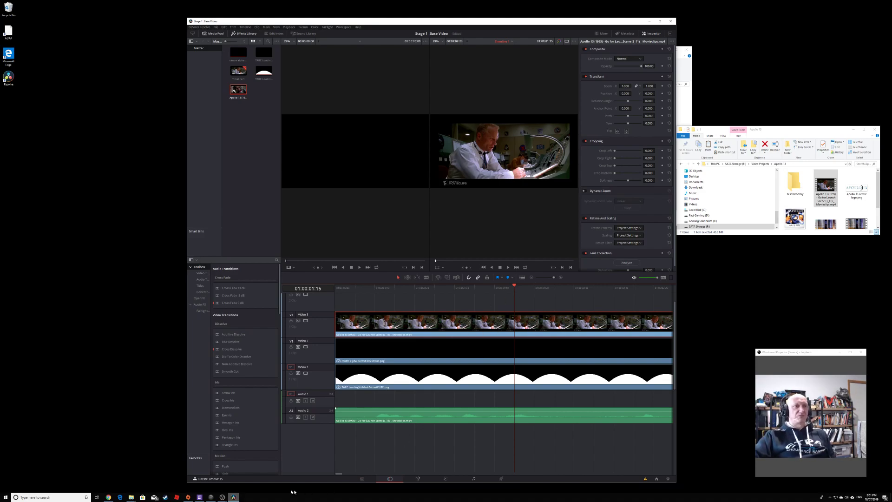
Split the Video 3 clip where the Video 1 and Video 2 clips end and delete the part beyond the cut.
{"action": "left_click_drag", "start_coordinate": [338, 475], "coordinate": [345, 478]}
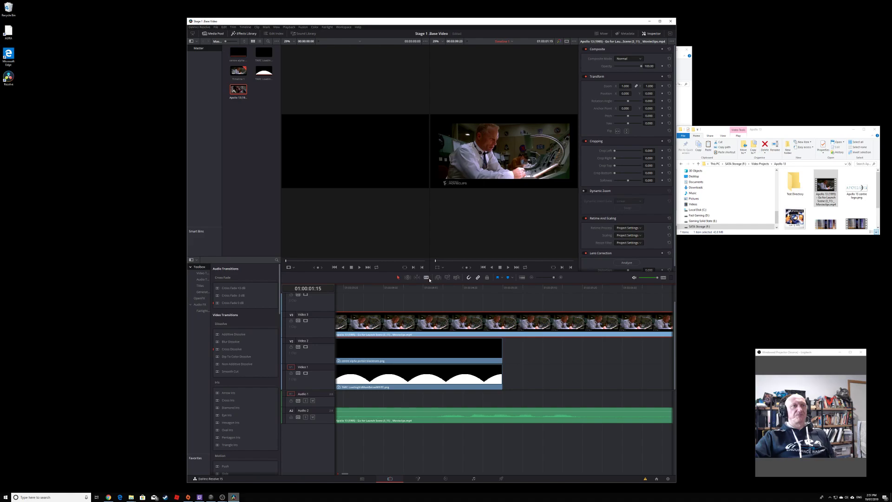
{"action": "left_click", "coordinate": [502, 324]}
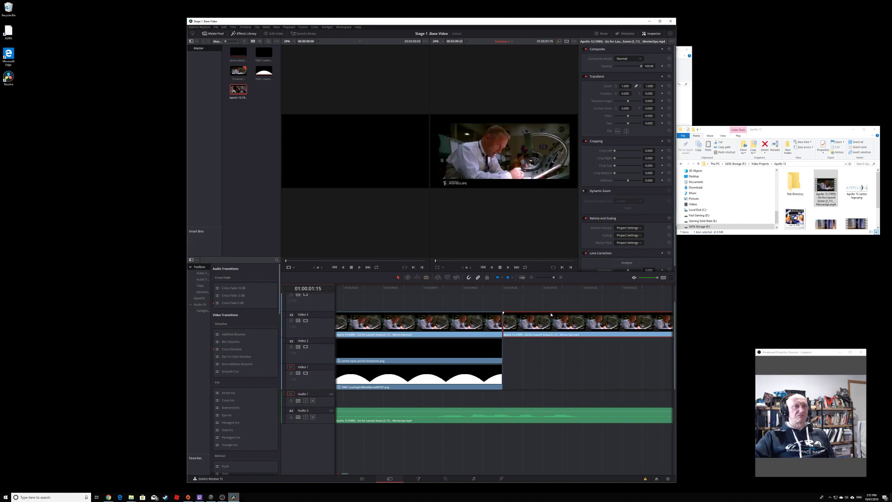
{"action": "right_click", "coordinate": [552, 329]}
{"action": "left_click", "coordinate": [572, 352]}
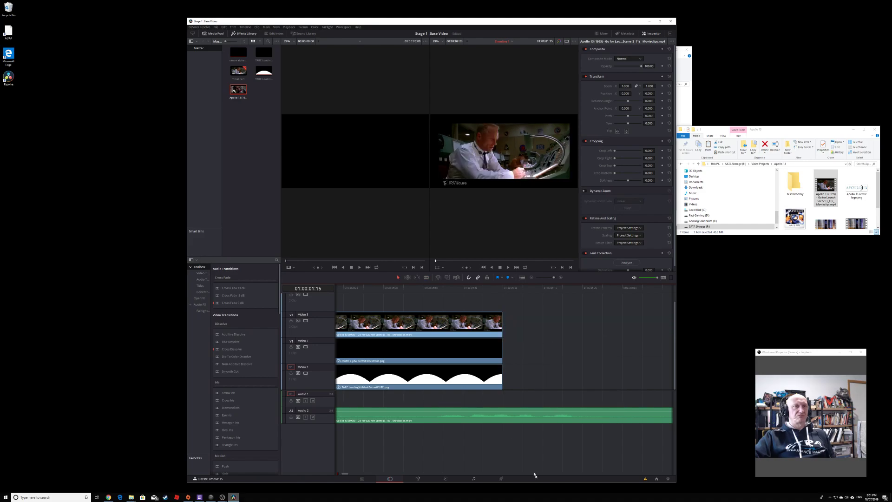
{"action": "key", "text": "shift+z"}
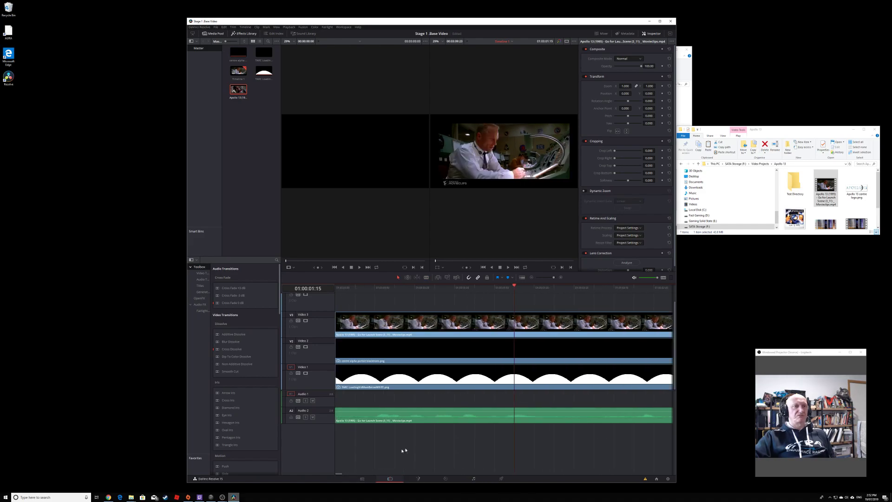
Copy the trimmed Apollo 13 clip on Video 3 and paste the duplicate directly after it on the same track.
{"action": "right_click", "coordinate": [473, 418]}
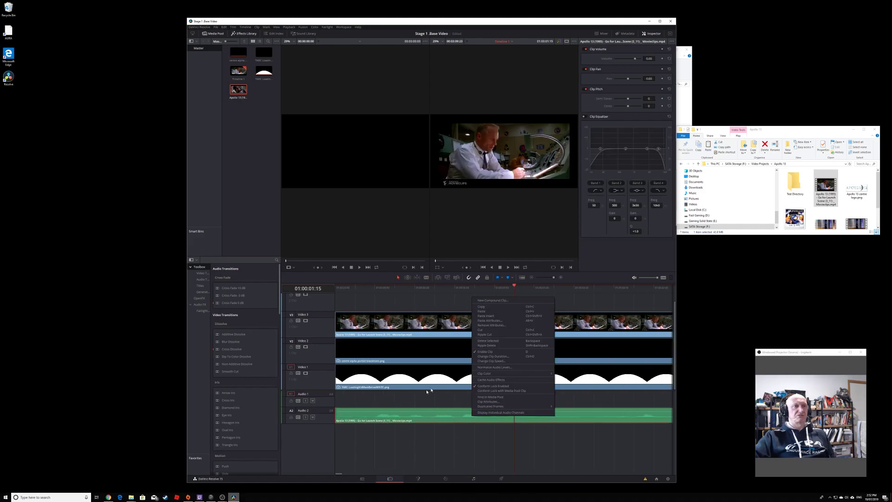
{"action": "left_click", "coordinate": [403, 311]}
{"action": "left_click", "coordinate": [403, 321]}
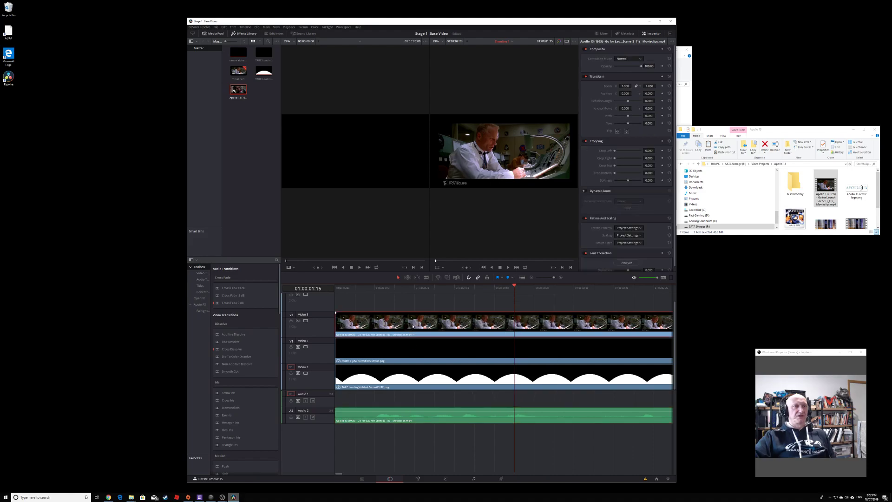
{"action": "right_click", "coordinate": [477, 312]}
{"action": "key", "text": "Escape"}
{"action": "left_click_drag", "start_coordinate": [514, 287], "coordinate": [404, 284]}
{"action": "key", "text": "space"}
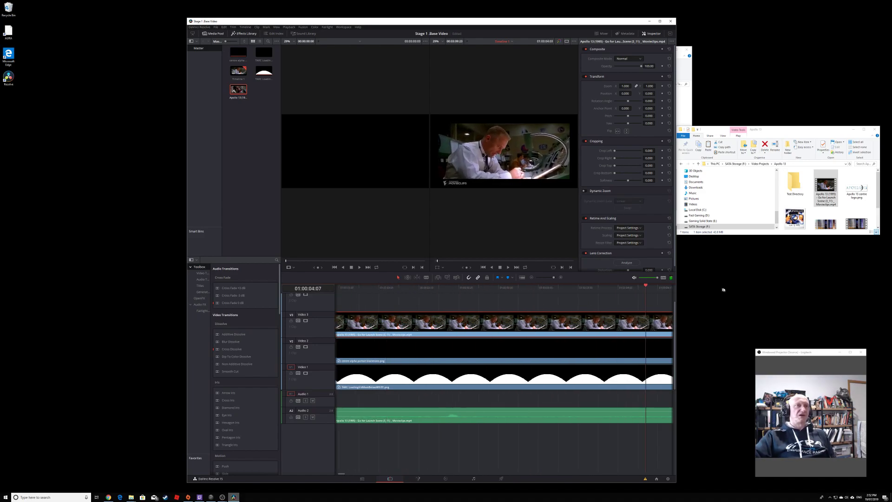
{"action": "key", "text": "Up"}
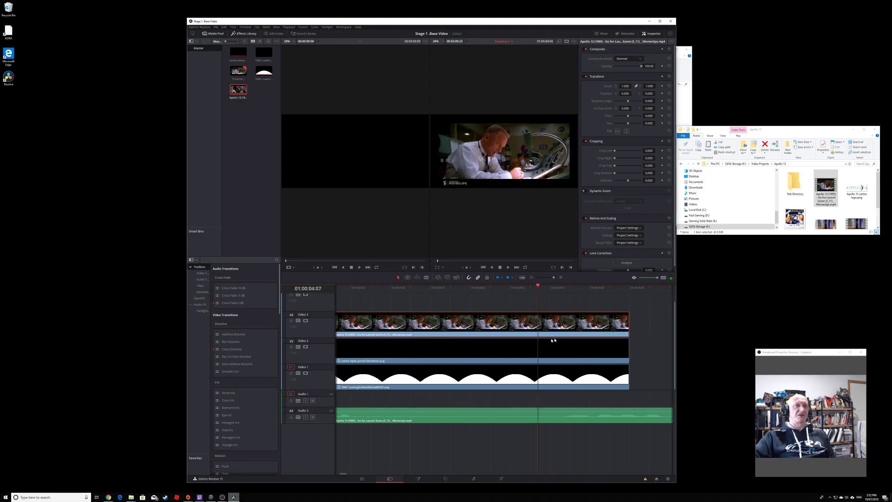
{"action": "left_click", "coordinate": [633, 328]}
{"action": "right_click", "coordinate": [636, 327]}
{"action": "left_click", "coordinate": [643, 330]}
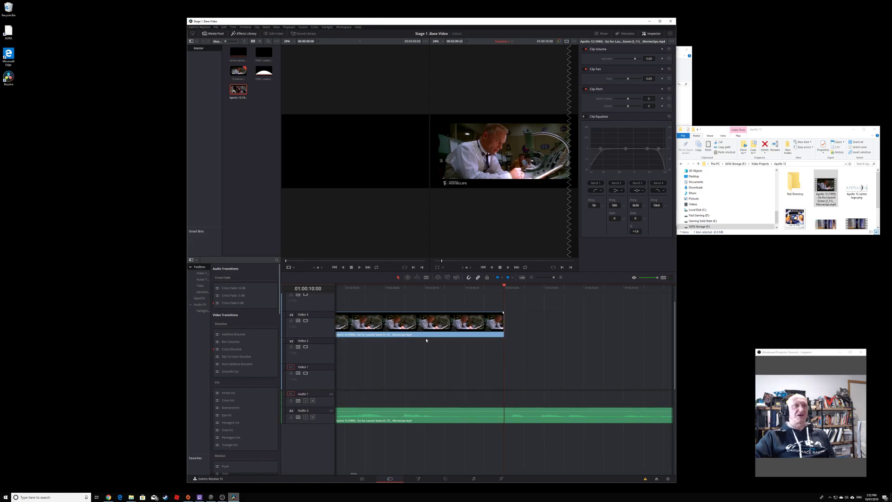
{"action": "left_click_drag", "start_coordinate": [354, 474], "coordinate": [346, 474]}
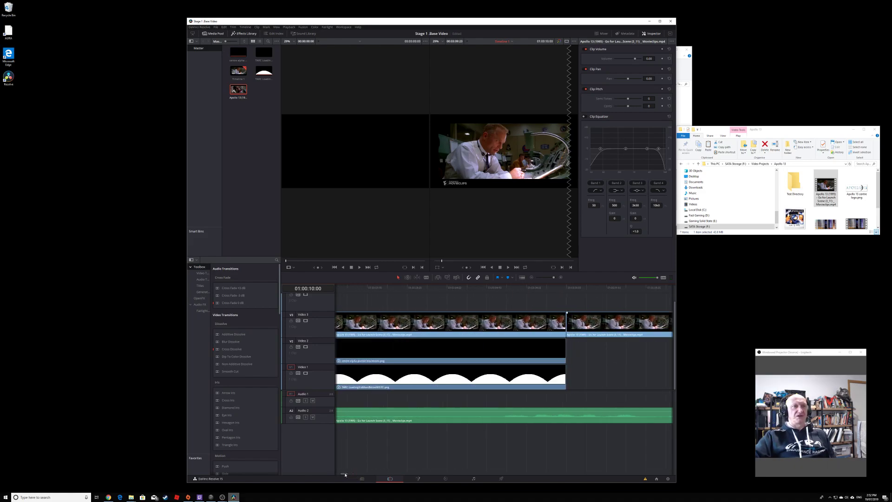
Remove the duplicate Apollo 13 clip that follows the first one on Video 3.
{"action": "left_click", "coordinate": [588, 333]}
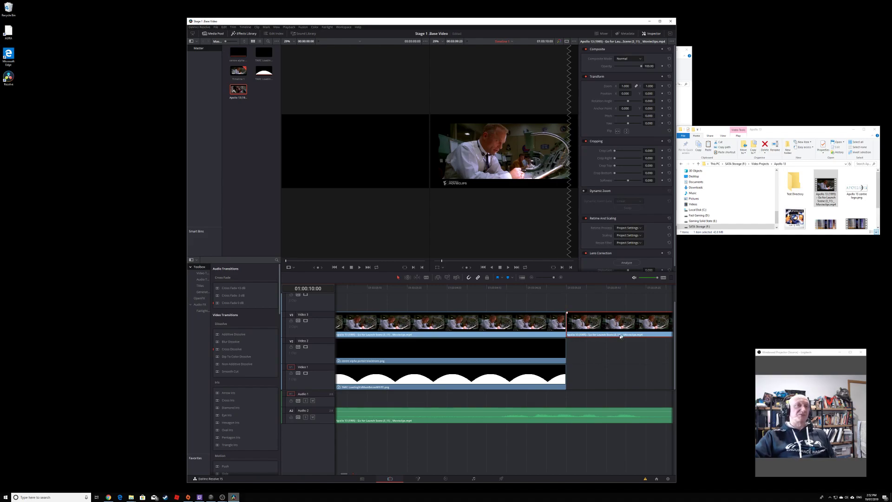
{"action": "mouse_move", "coordinate": [610, 335]}
{"action": "left_mouse_down"}
{"action": "mouse_move", "coordinate": [613, 308]}
{"action": "mouse_move", "coordinate": [601, 321]}
{"action": "left_mouse_up"}
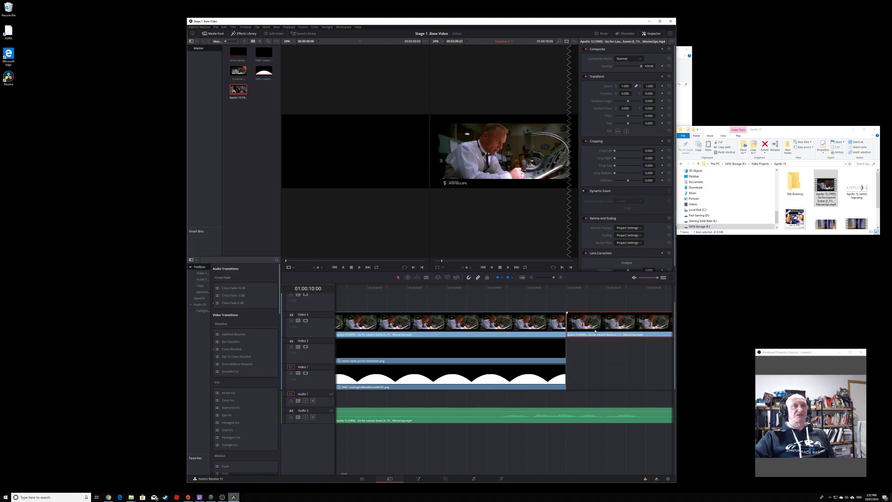
{"action": "right_click", "coordinate": [596, 331]}
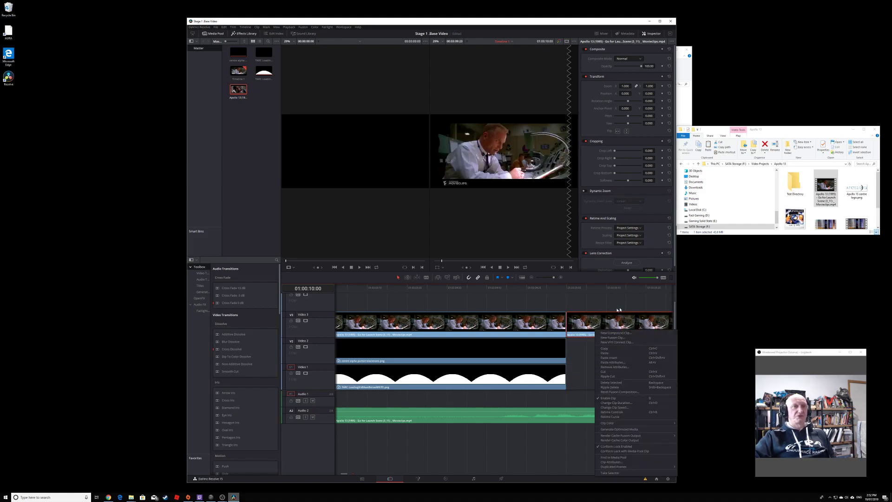
{"action": "left_click", "coordinate": [610, 377]}
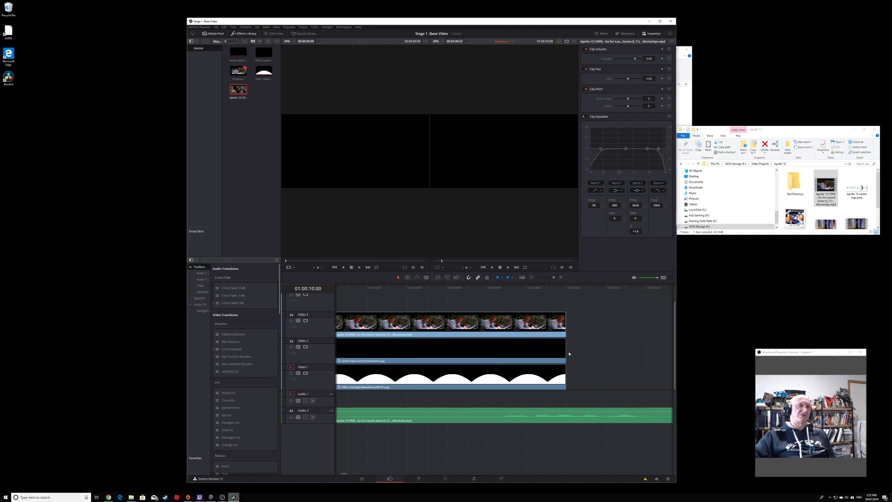
Extend the ends of the Video 2, Video 1 and Video 3 clips to the same later point.
{"action": "mouse_move", "coordinate": [566, 352]}
{"action": "left_mouse_down"}
{"action": "mouse_move", "coordinate": [623, 354]}
{"action": "mouse_move", "coordinate": [569, 358]}
{"action": "left_mouse_up"}
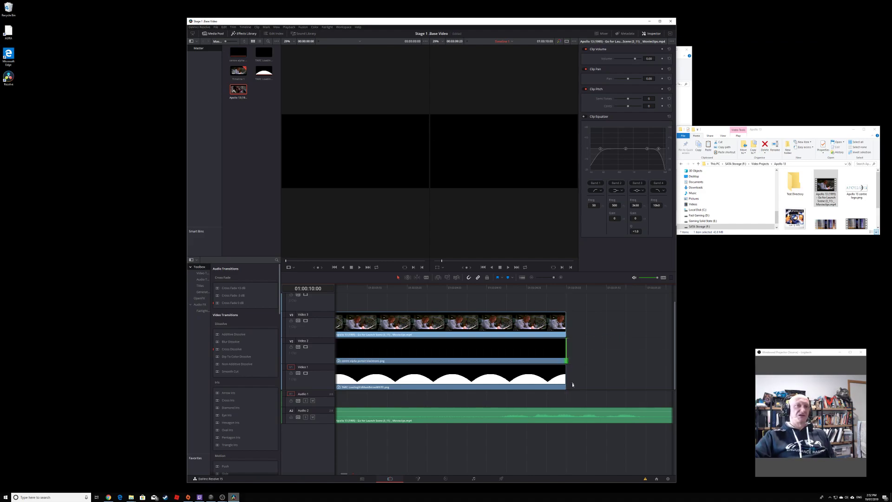
{"action": "left_click_drag", "start_coordinate": [339, 475], "coordinate": [345, 475]}
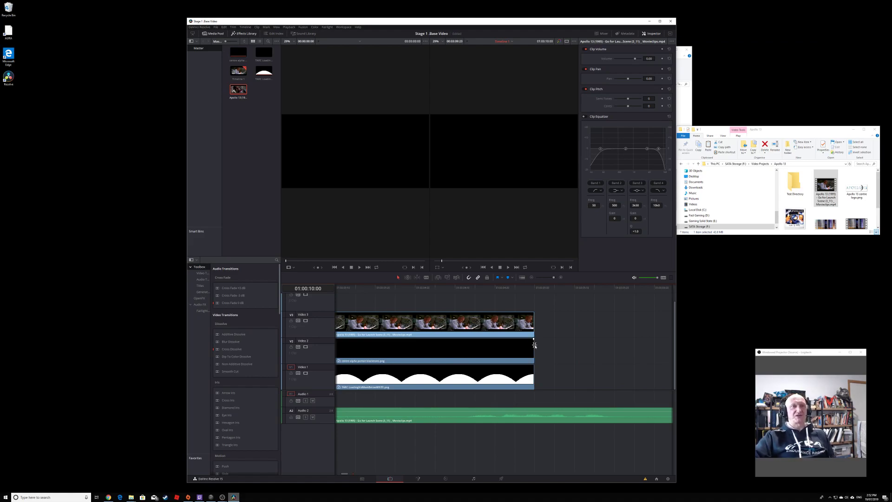
{"action": "left_click_drag", "start_coordinate": [534, 344], "coordinate": [598, 344]}
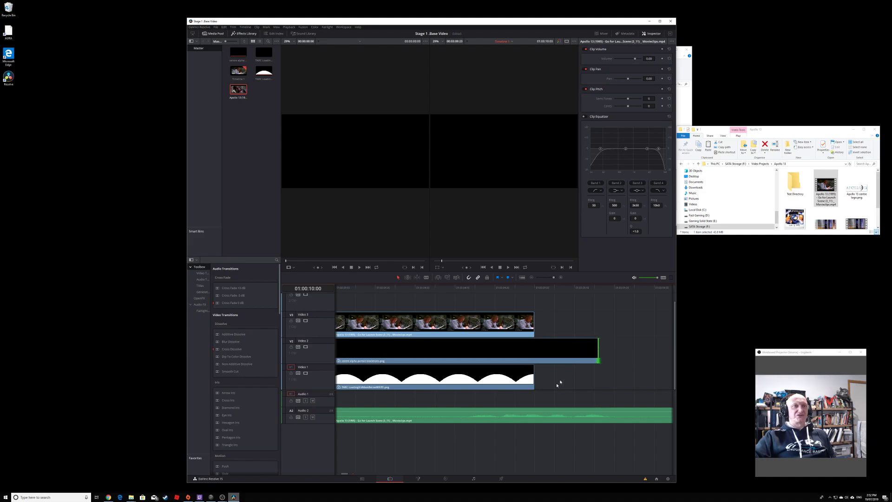
{"action": "left_click_drag", "start_coordinate": [533, 372], "coordinate": [599, 372]}
{"action": "left_click_drag", "start_coordinate": [533, 325], "coordinate": [594, 323]}
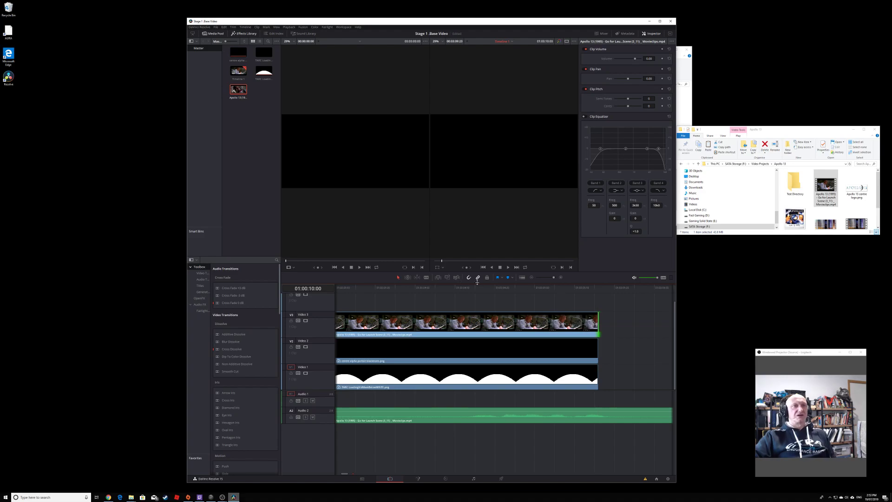
Split the Audio 2 clip where the video clips end and delete the part beyond the cut.
{"action": "left_click", "coordinate": [427, 277]}
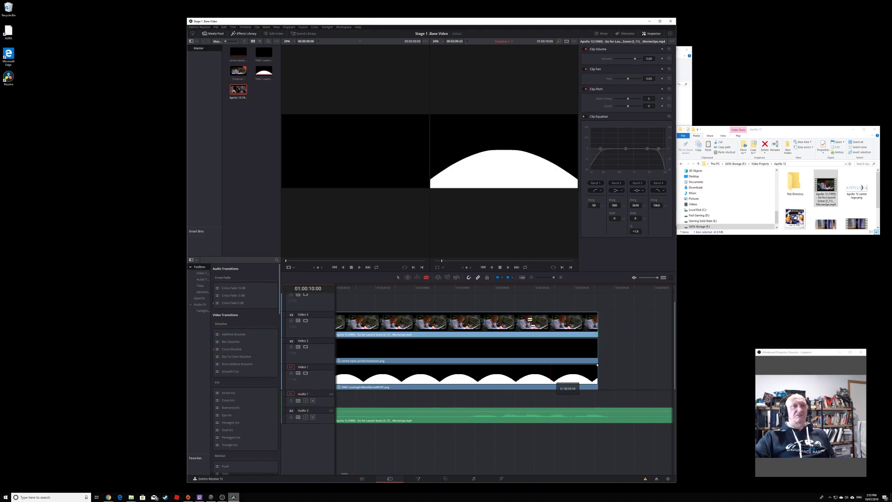
{"action": "key", "text": "a"}
{"action": "left_click", "coordinate": [427, 277]}
{"action": "left_click", "coordinate": [603, 416]}
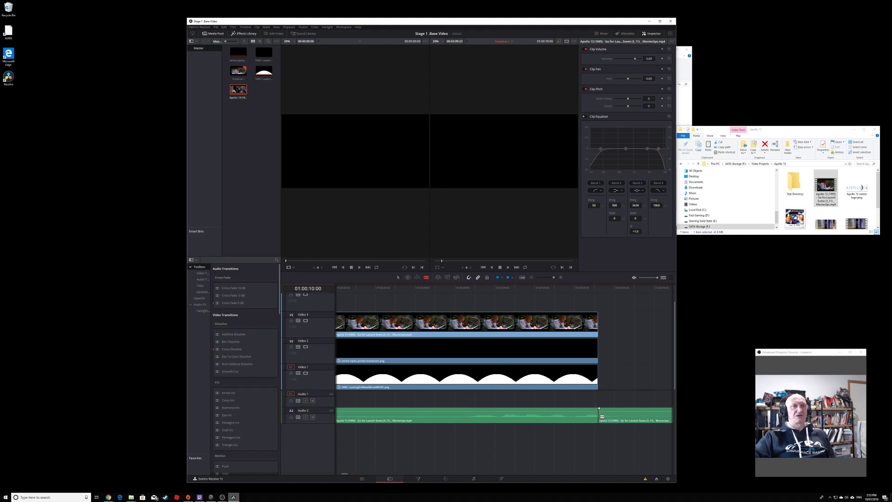
{"action": "right_click", "coordinate": [625, 413]}
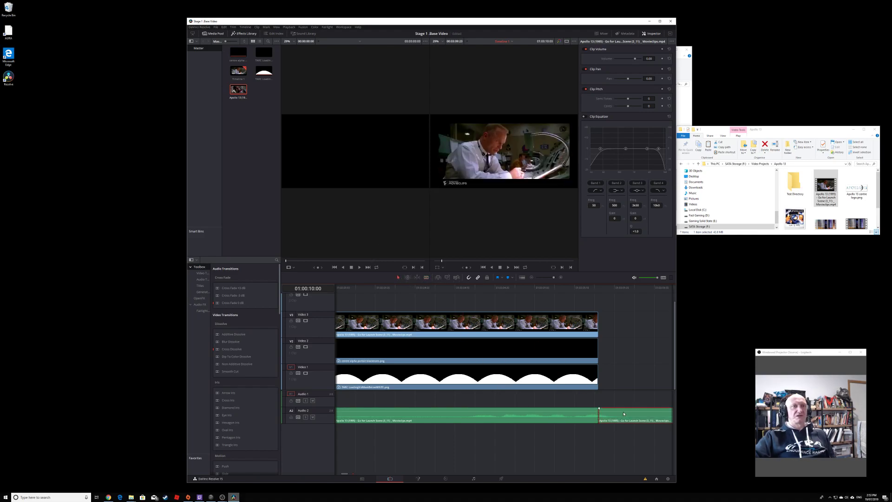
{"action": "left_click", "coordinate": [641, 330]}
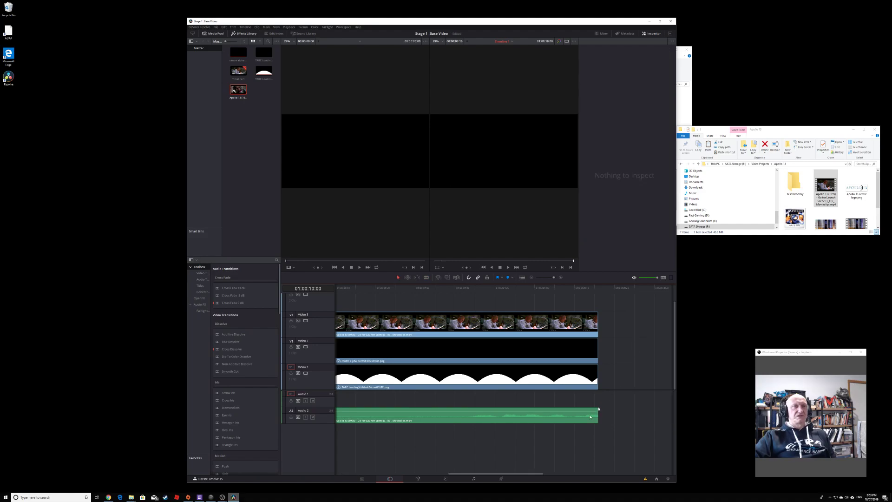
Select the Apollo 13 clip on Video 3 with the playhead at 01:00:00:09, and widen the application window.
{"action": "left_click_drag", "start_coordinate": [512, 474], "coordinate": [372, 474]}
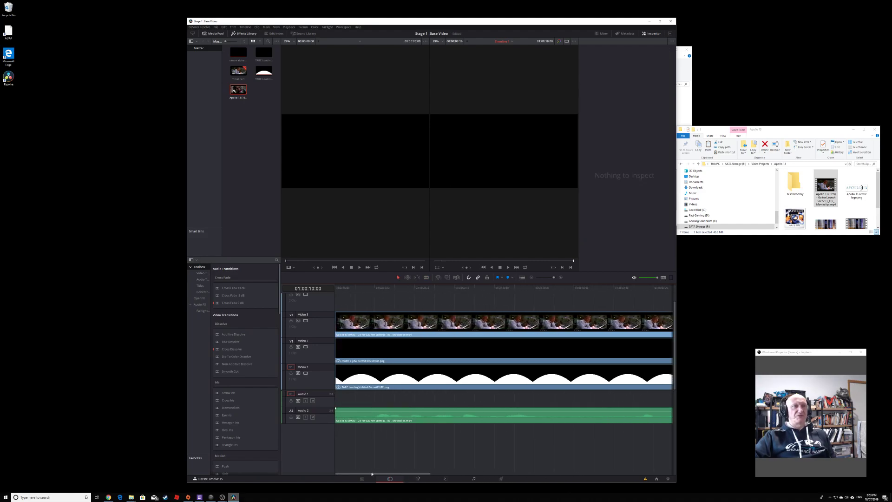
{"action": "left_click", "coordinate": [399, 327]}
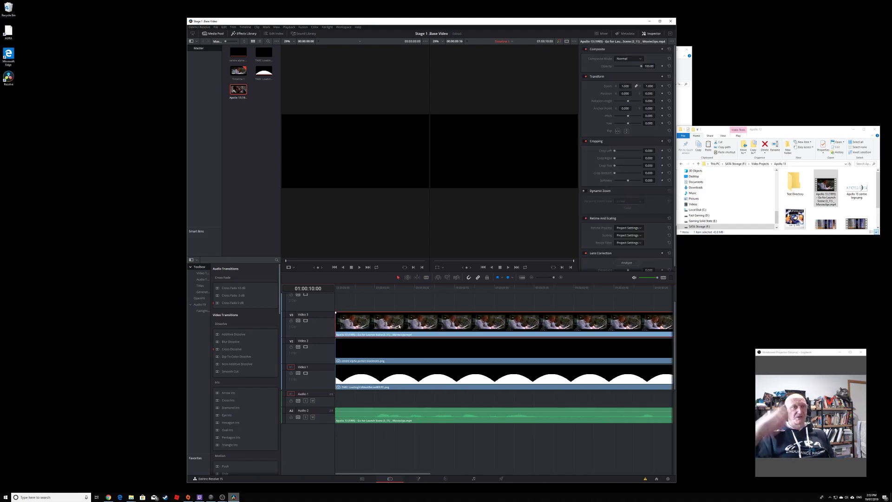
{"action": "left_click", "coordinate": [372, 289]}
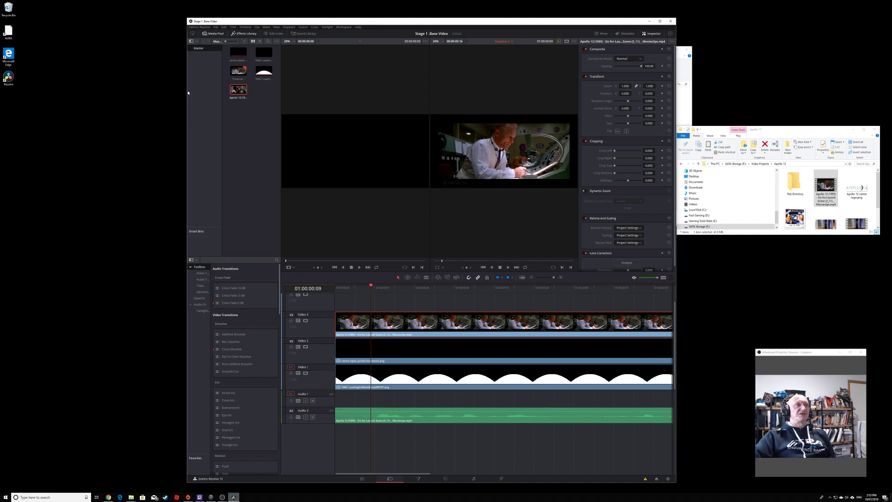
{"action": "left_click_drag", "start_coordinate": [186, 102], "coordinate": [117, 111]}
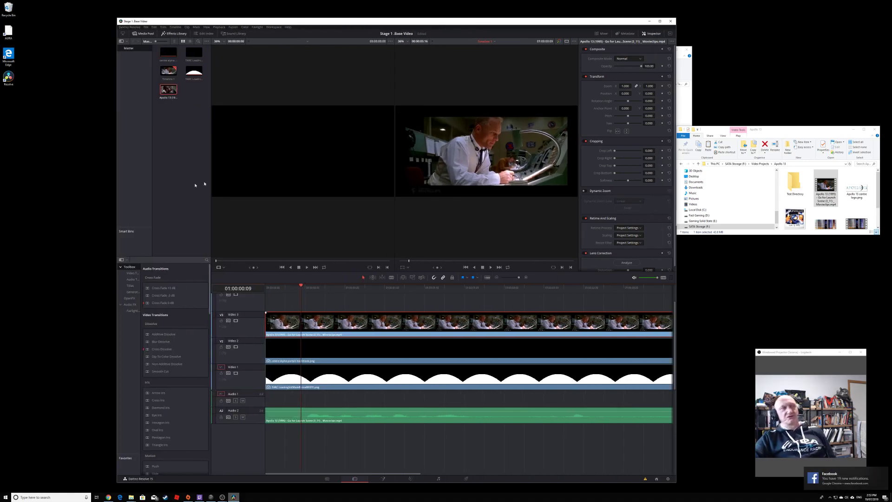
{"action": "left_click_drag", "start_coordinate": [117, 208], "coordinate": [35, 219]}
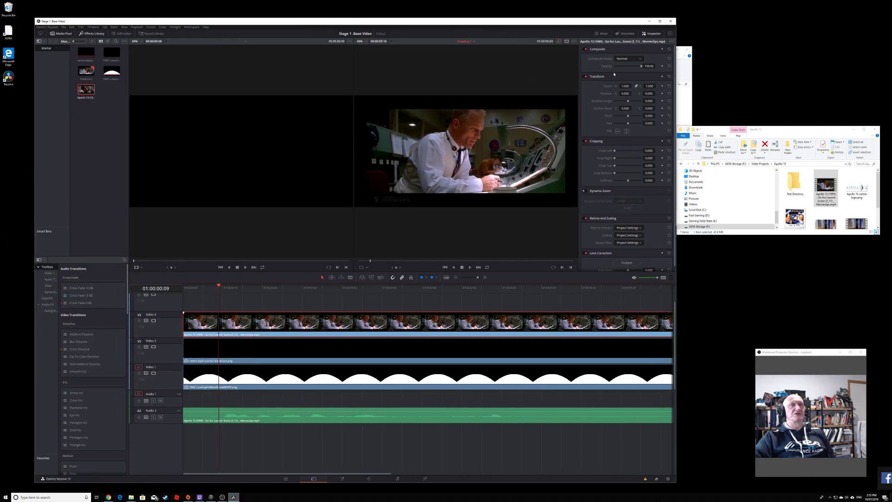
Set the Video 3 clip's composite mode to Multiply.
{"action": "left_click", "coordinate": [630, 59]}
{"action": "left_click", "coordinate": [621, 72]}
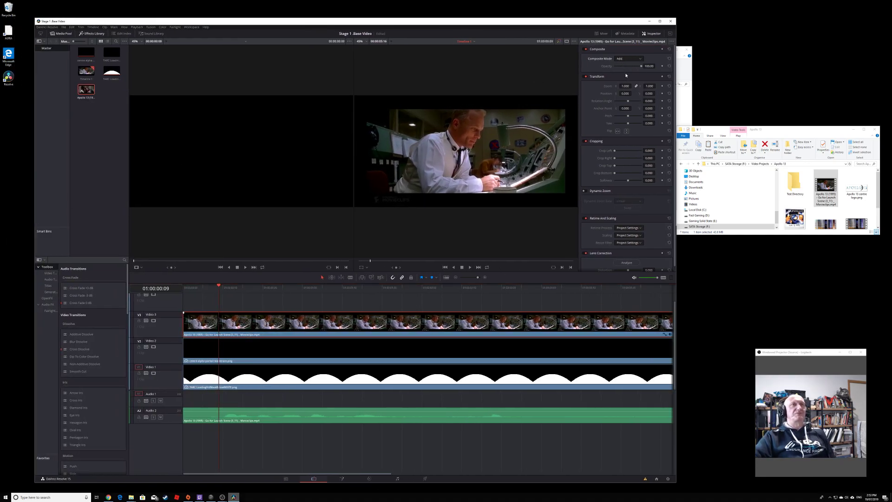
{"action": "left_click", "coordinate": [630, 59]}
{"action": "scroll", "coordinate": [635, 101], "scroll_direction": "down", "scroll_amount": 1}
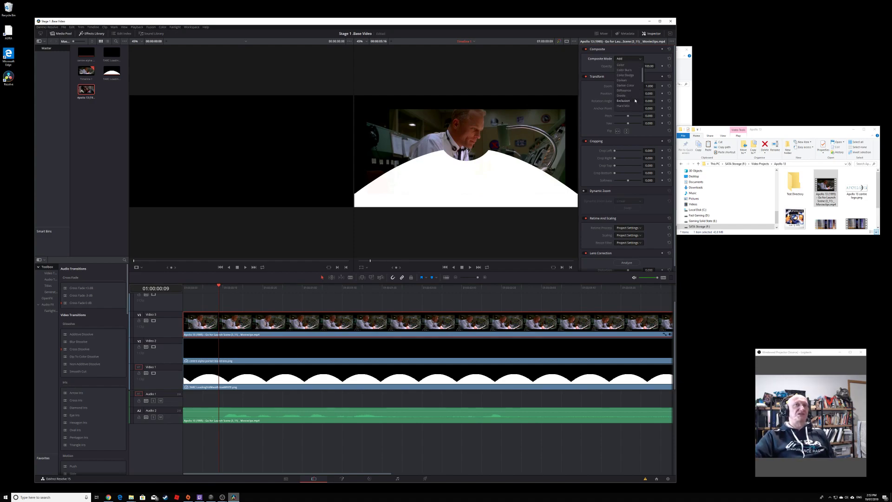
{"action": "scroll", "coordinate": [635, 107], "scroll_direction": "down", "scroll_amount": 2}
{"action": "left_click", "coordinate": [632, 105]}
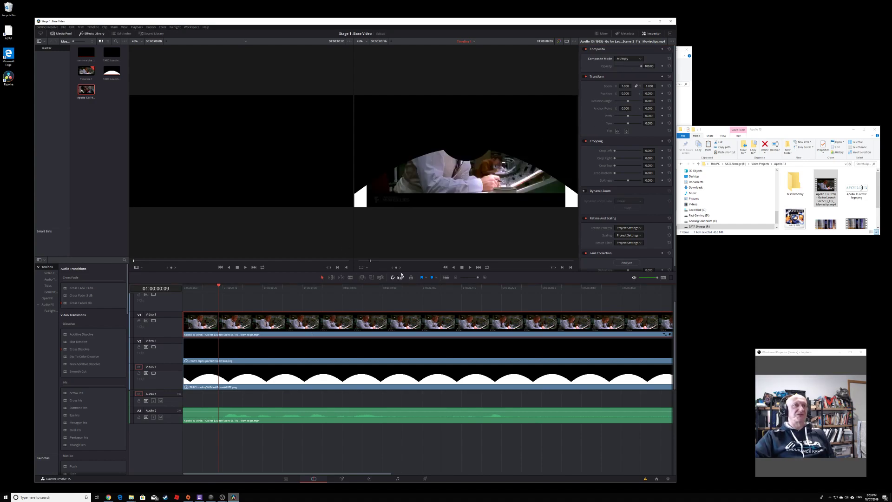
Move the Apollo 13 clip down over the white shape and stretch it to about 1.19 horizontal zoom to cover the shape's full width.
{"action": "left_click", "coordinate": [361, 267]}
{"action": "left_click_drag", "start_coordinate": [456, 184], "coordinate": [456, 223]}
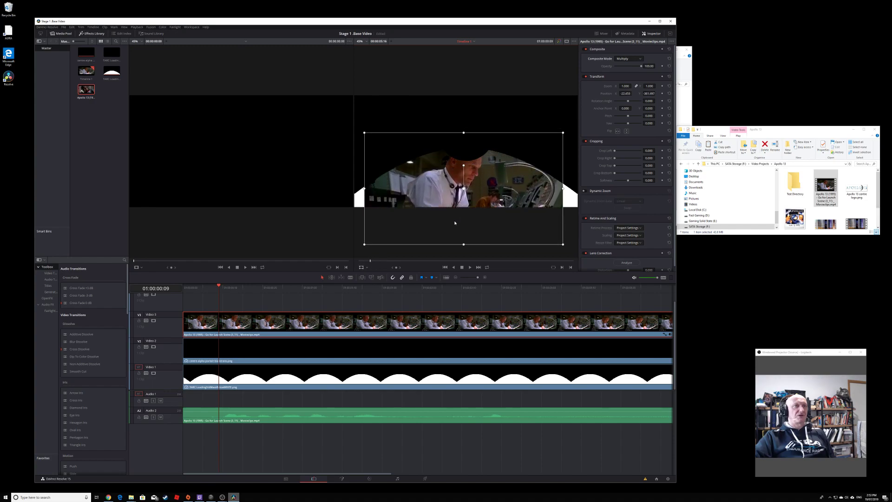
{"action": "left_click_drag", "start_coordinate": [564, 190], "coordinate": [582, 194]}
{"action": "left_click_drag", "start_coordinate": [516, 208], "coordinate": [518, 212]}
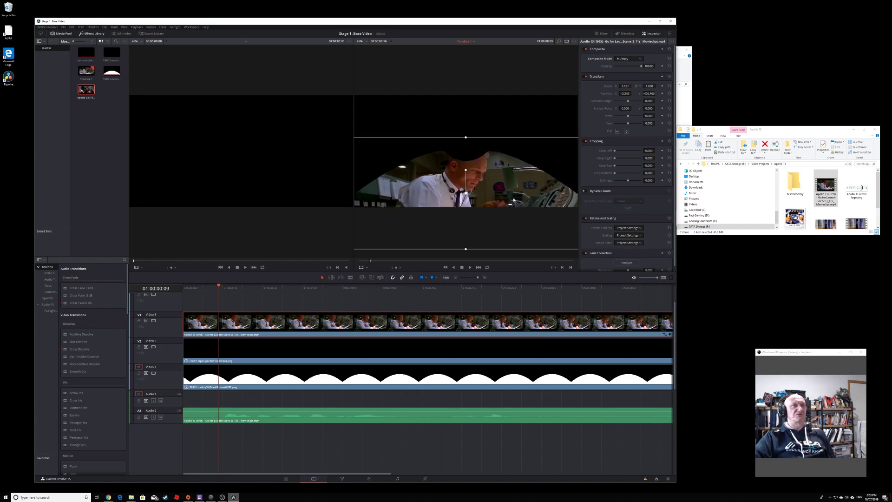
Play the composited timeline to its end and return the playhead to the start.
{"action": "left_click", "coordinate": [470, 268]}
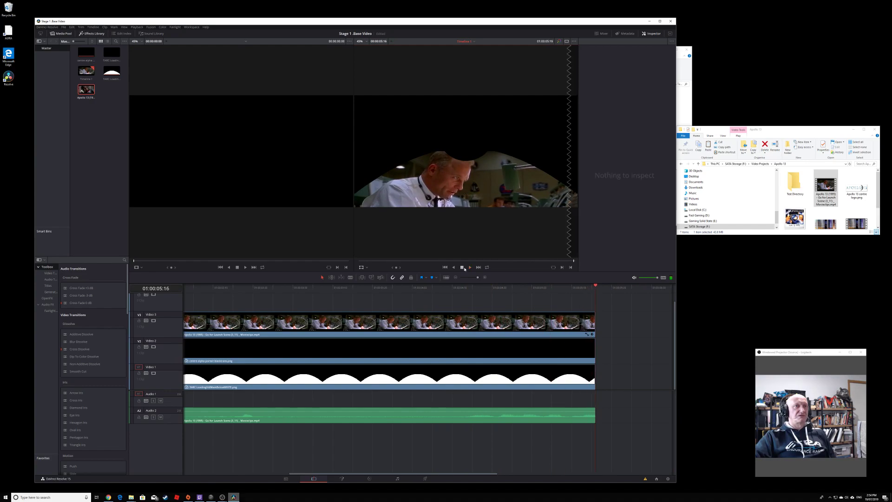
{"action": "key", "text": "Home"}
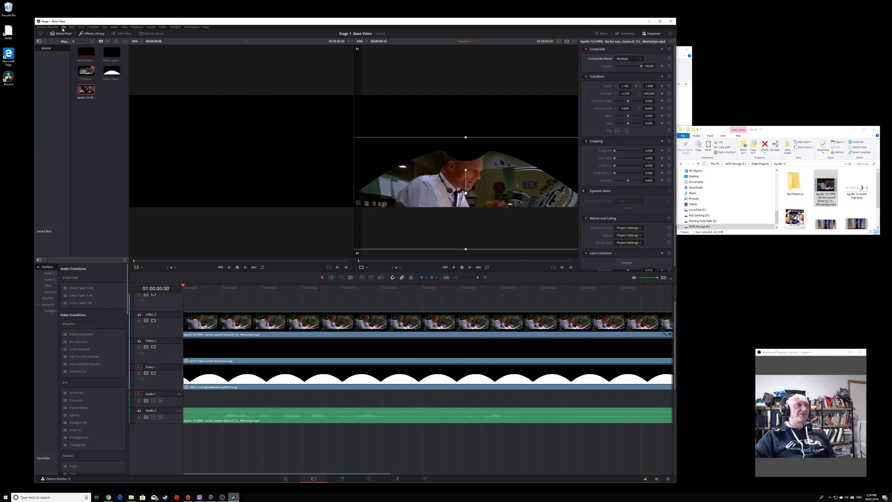
Save the project and play the timeline from its start to 01:00:01:11.
{"action": "left_click", "coordinate": [64, 27]}
{"action": "left_click", "coordinate": [74, 53]}
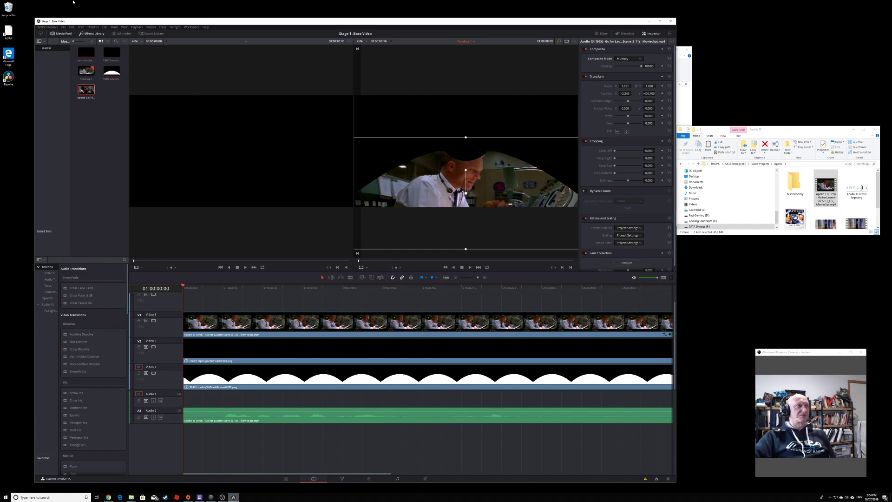
{"action": "left_click", "coordinate": [64, 27]}
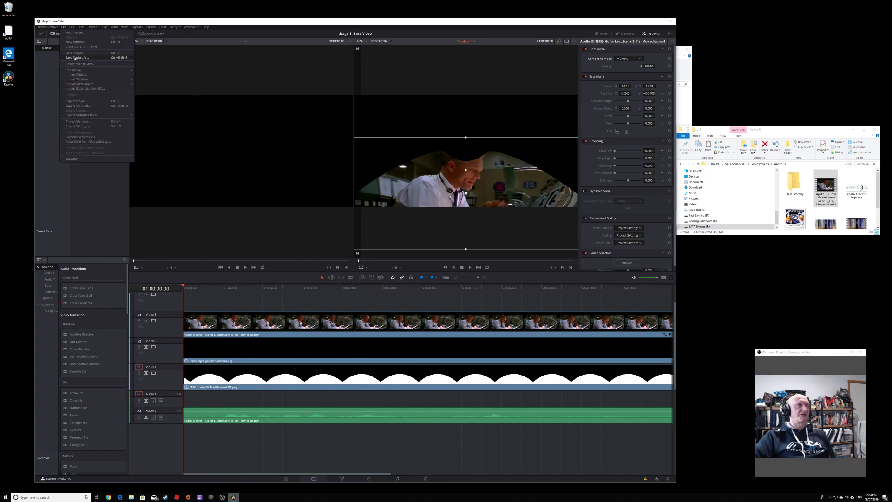
{"action": "left_click", "coordinate": [84, 53]}
{"action": "key", "text": "space"}
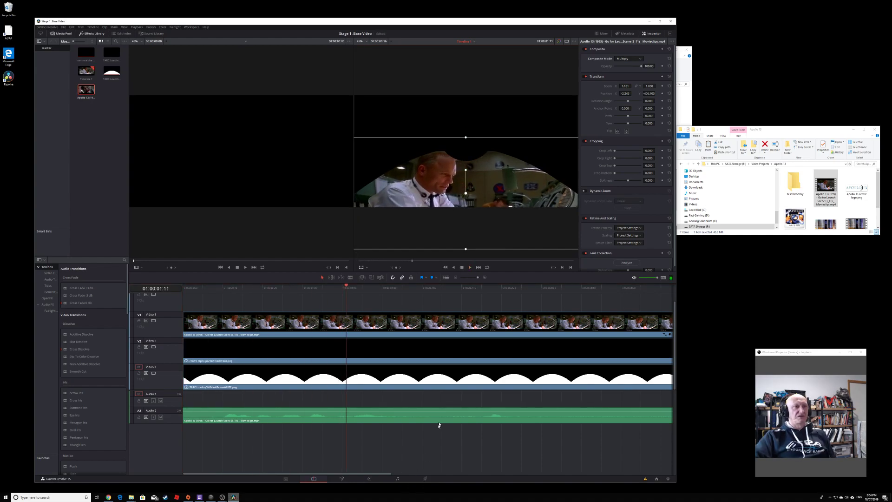
Go to the Deliver page, expand the advanced render settings and set the export format to MP4.
{"action": "left_click", "coordinate": [425, 478]}
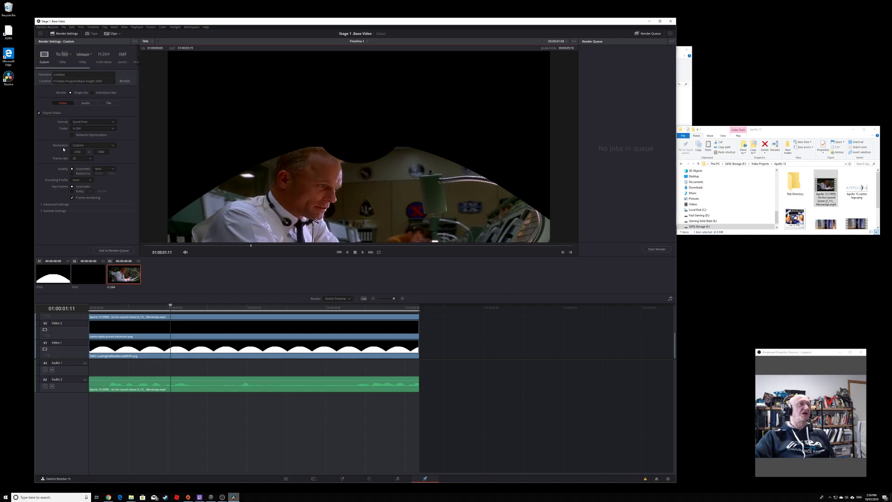
{"action": "left_click", "coordinate": [81, 204]}
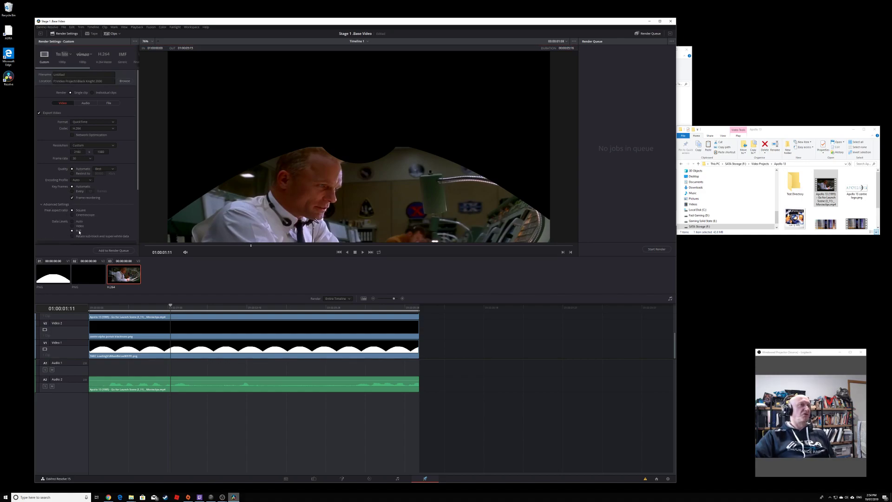
{"action": "left_click", "coordinate": [83, 123]}
{"action": "left_click", "coordinate": [95, 159]}
Set the render's file name to base in the Apollo 13 project's Test Directory folder and add the job to the render queue.
{"action": "left_click", "coordinate": [106, 74]}
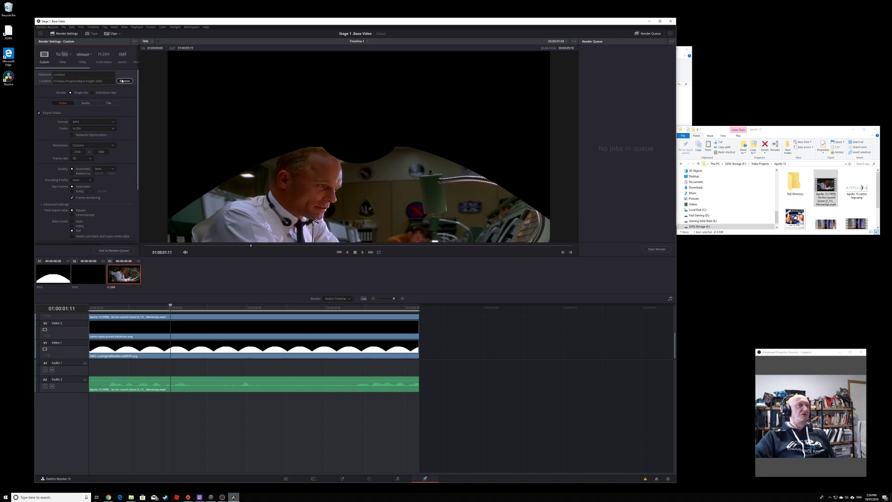
{"action": "left_click", "coordinate": [125, 82]}
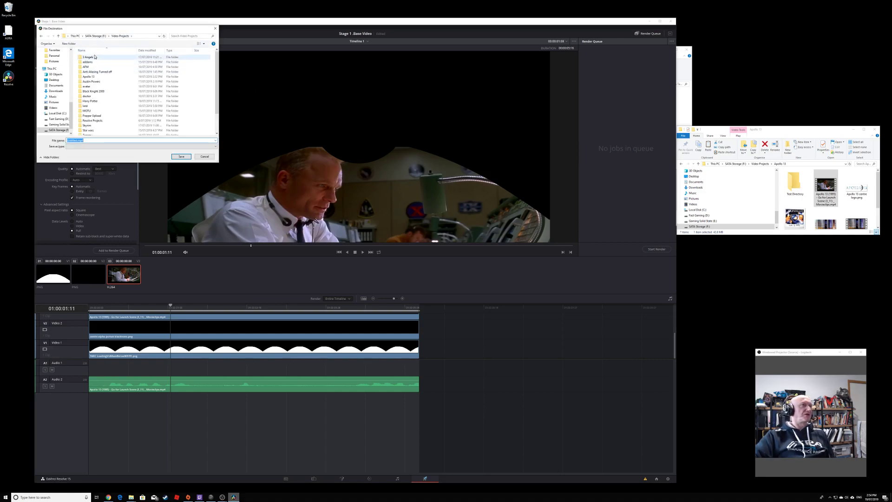
{"action": "double_click", "coordinate": [97, 77]}
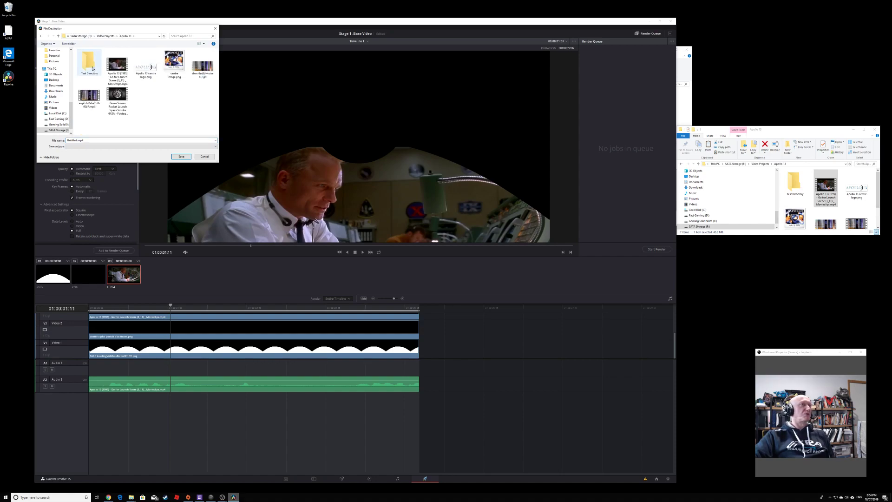
{"action": "double_click", "coordinate": [91, 65]}
{"action": "left_click", "coordinate": [149, 140]}
{"action": "type", "text": "base"}
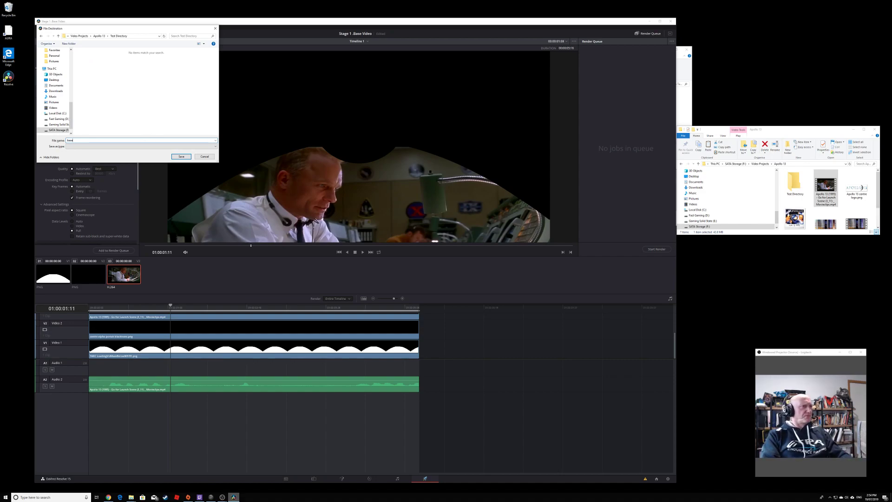
{"action": "key", "text": "Return"}
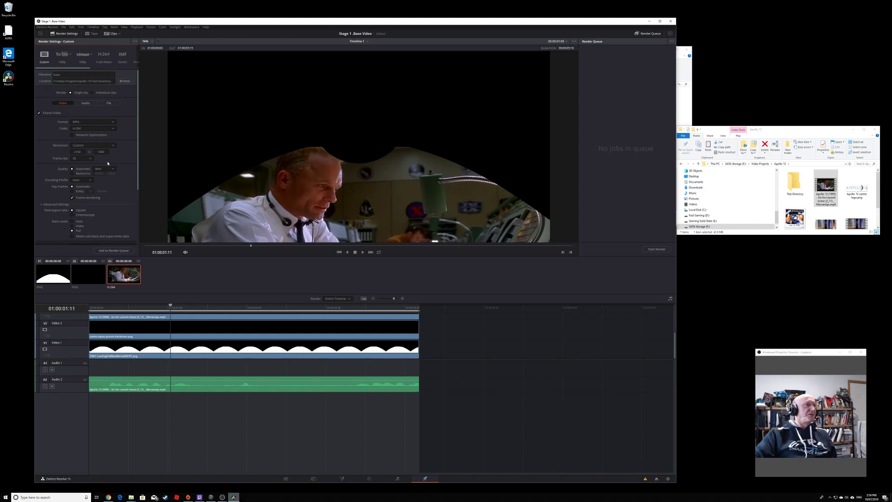
{"action": "left_click", "coordinate": [114, 251]}
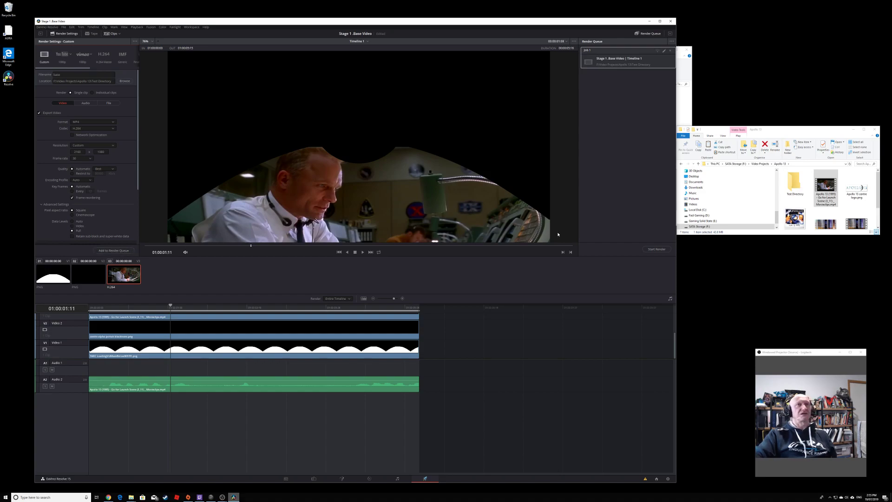
Render the queued job, play the resulting base.mp4 from the Test Directory folder and close the video player.
{"action": "left_click", "coordinate": [662, 250]}
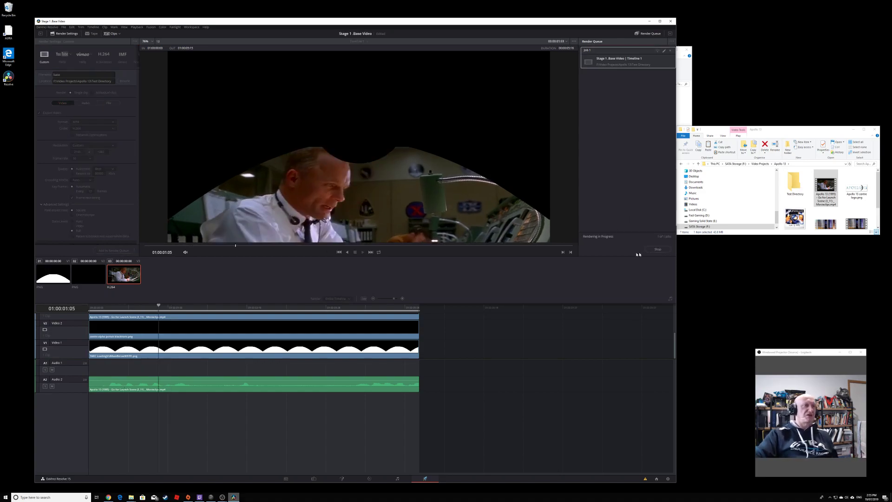
{"action": "double_click", "coordinate": [795, 183]}
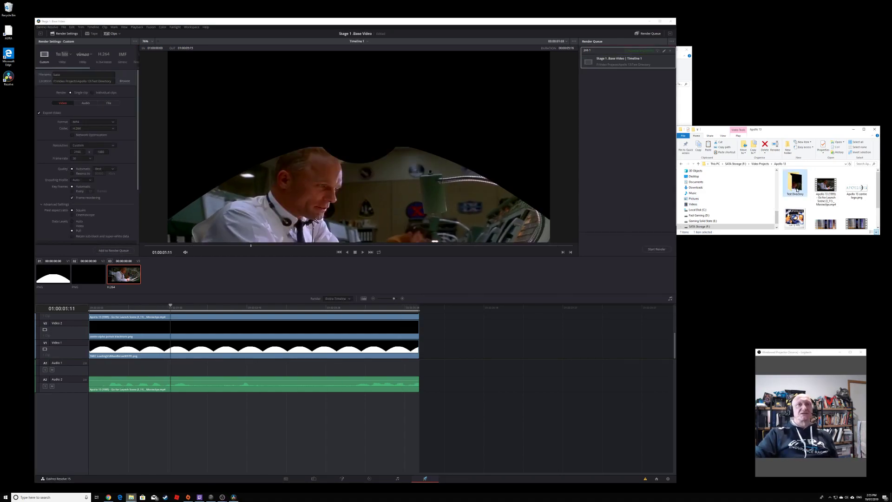
{"action": "left_click", "coordinate": [796, 186]}
{"action": "double_click", "coordinate": [798, 190]}
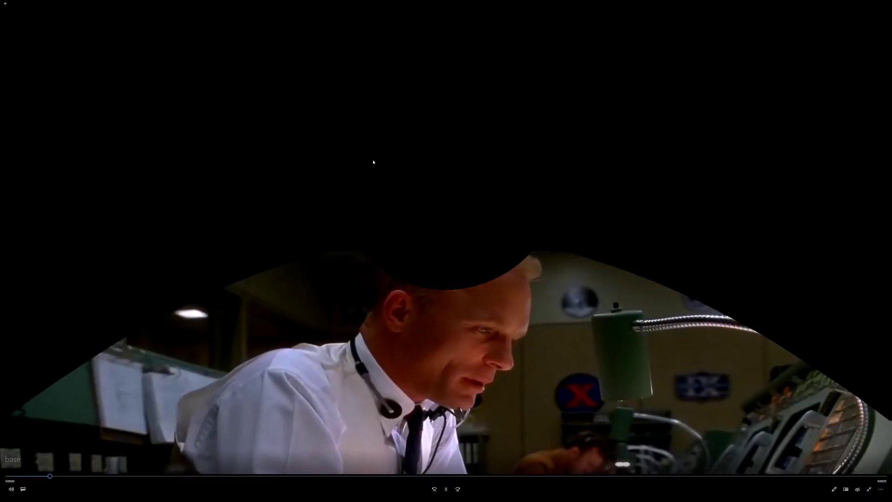
{"action": "left_click", "coordinate": [2, 2]}
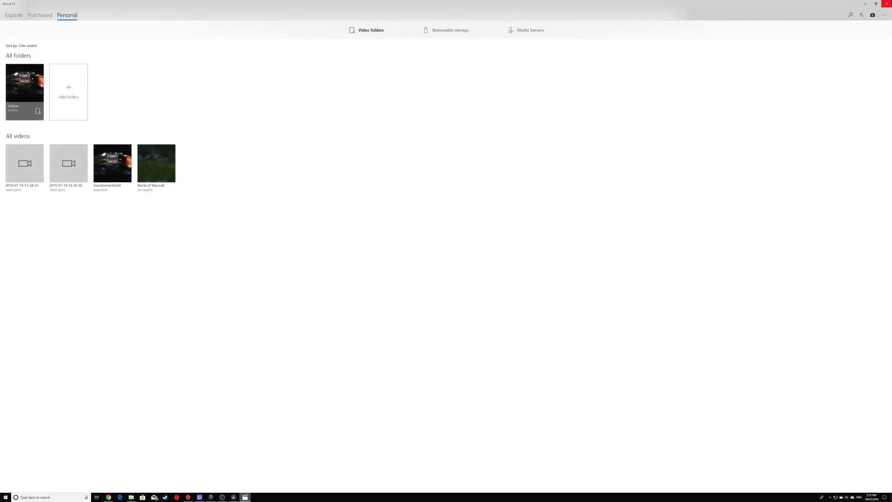
{"action": "left_click", "coordinate": [872, 8]}
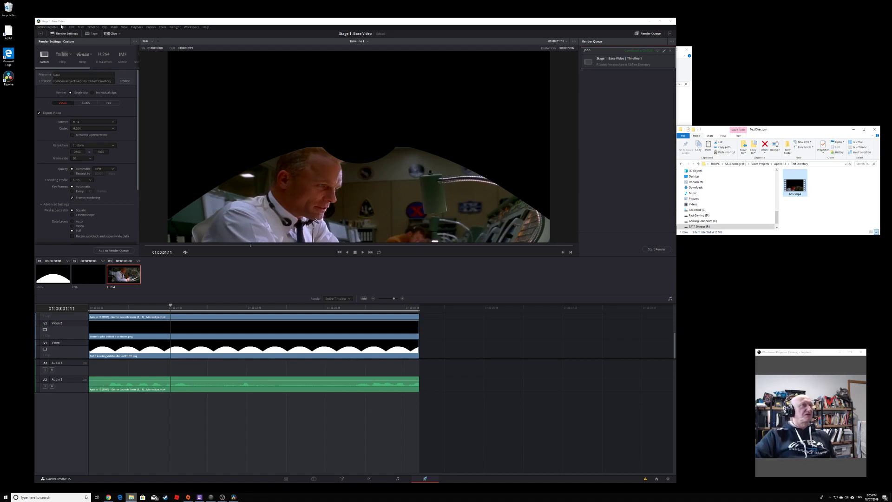
Import the Stage 2 Centre Video.drp template from the Templates folder into the Project Manager.
{"action": "left_click", "coordinate": [63, 27]}
{"action": "left_click", "coordinate": [79, 118]}
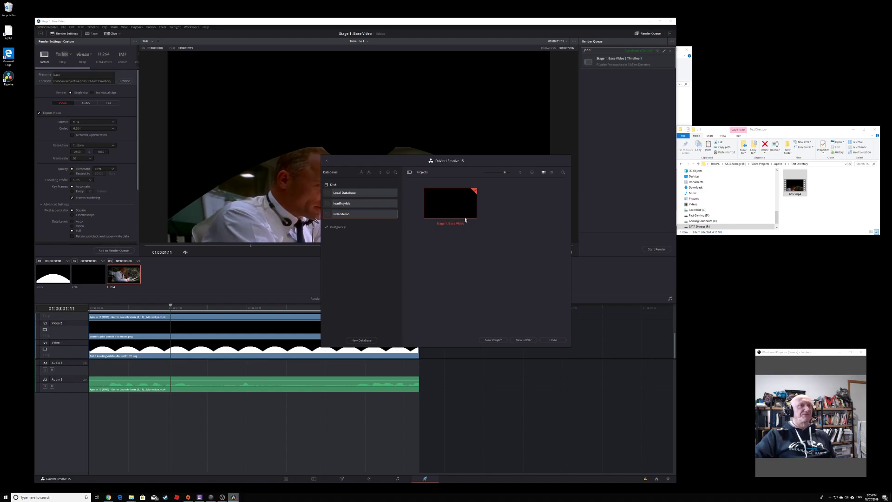
{"action": "right_click", "coordinate": [469, 274]}
{"action": "left_click", "coordinate": [495, 284]}
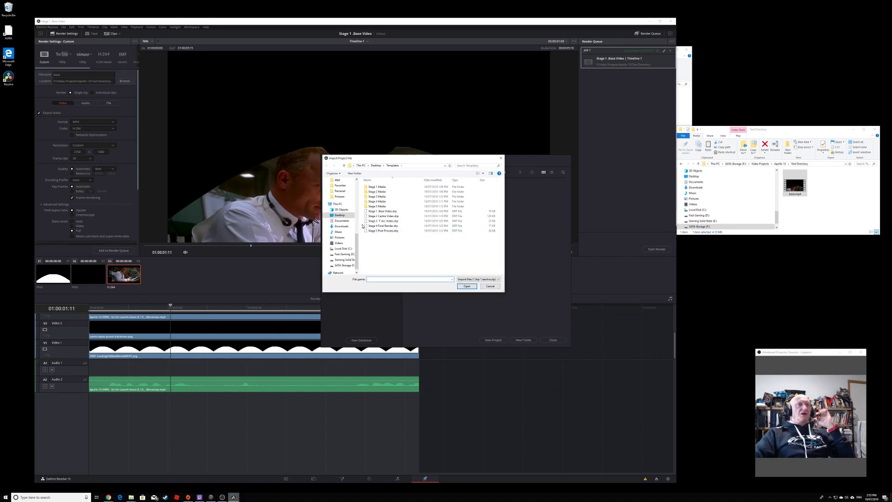
{"action": "double_click", "coordinate": [382, 216]}
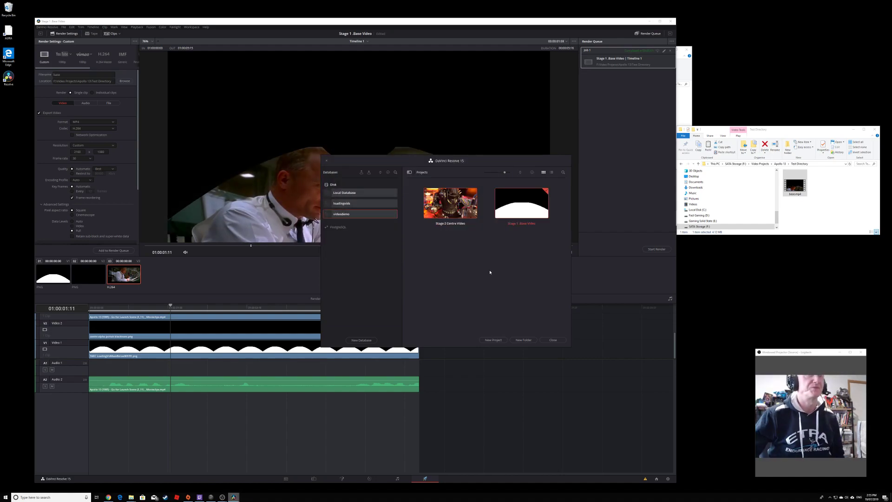
Open the Stage 2 Centre Video project, saving the Stage 1 project's changes, and go to the Edit page.
{"action": "right_click", "coordinate": [452, 207]}
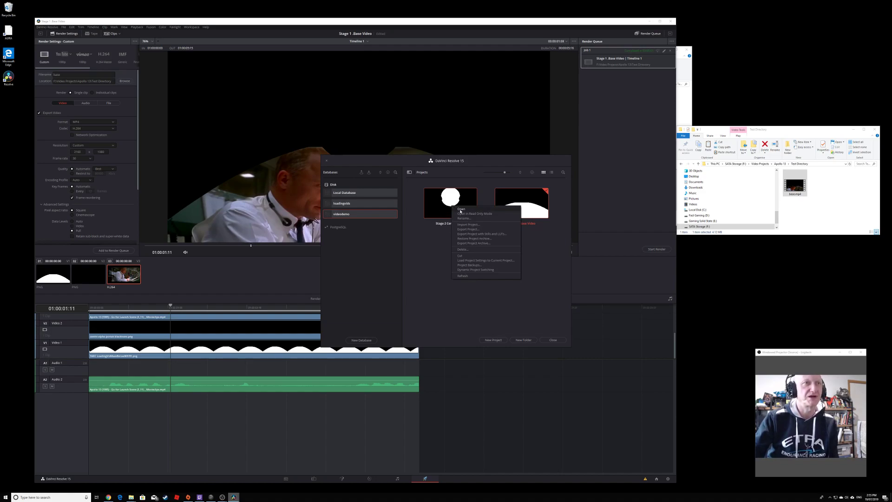
{"action": "left_click", "coordinate": [461, 210]}
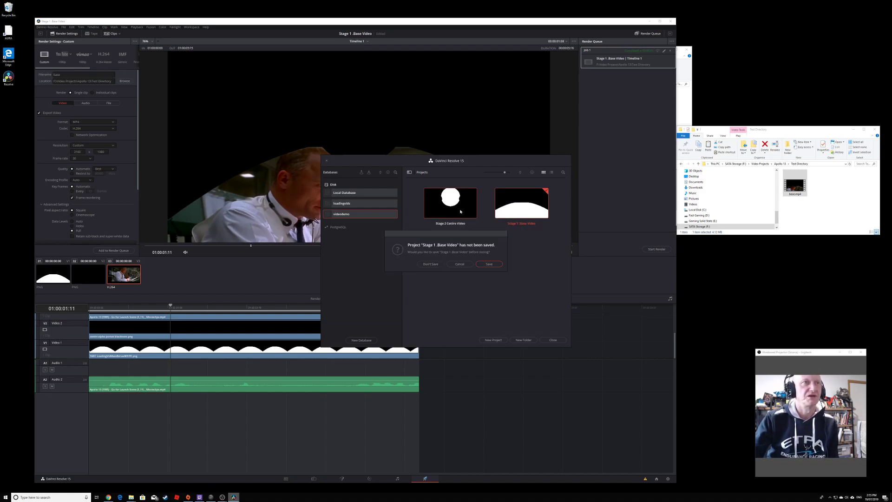
{"action": "left_click", "coordinate": [488, 264]}
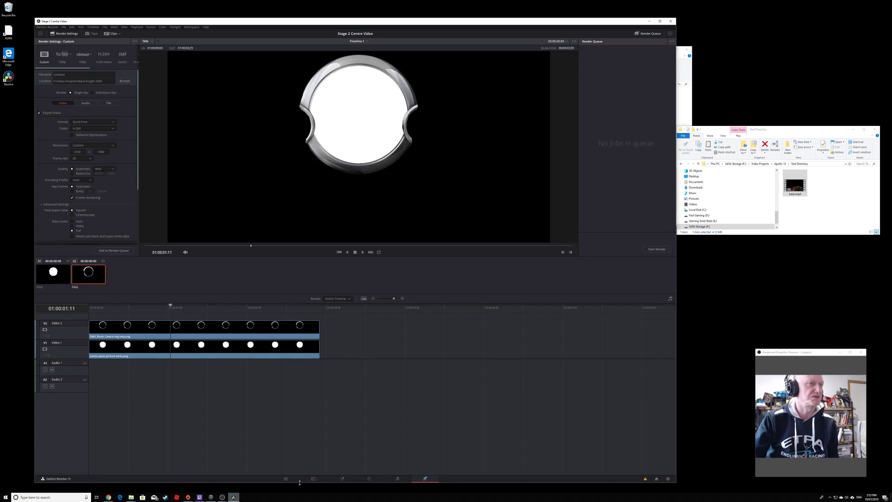
{"action": "left_click", "coordinate": [313, 478]}
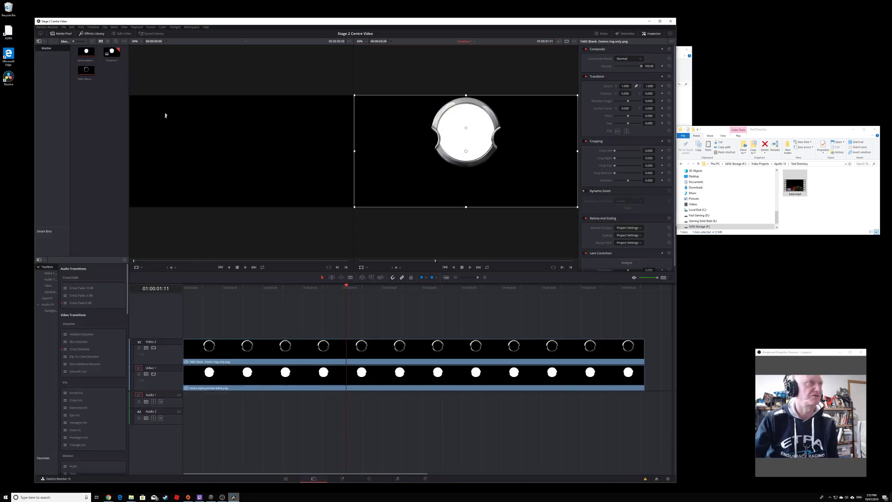
Rearrange the windows and examine the two PNG files in the Templates folder's Stage 2 Media subfolder.
{"action": "left_click_drag", "start_coordinate": [178, 24], "coordinate": [188, 58]}
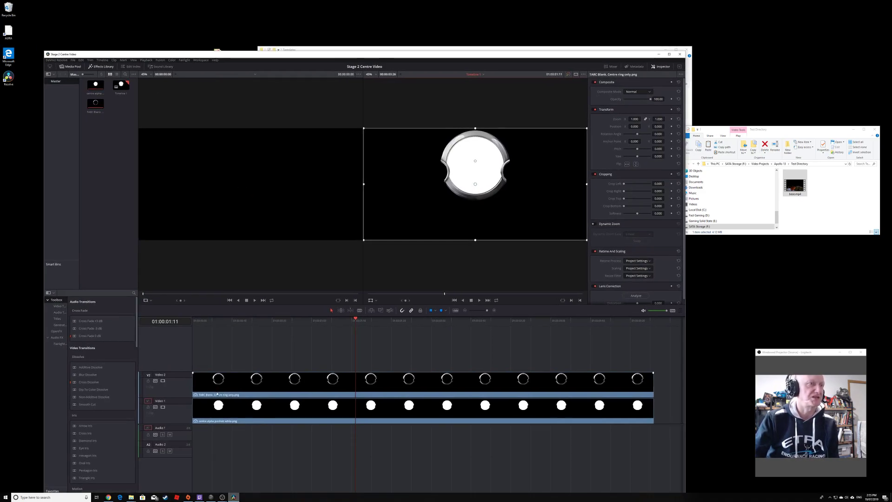
{"action": "left_click_drag", "start_coordinate": [351, 55], "coordinate": [366, 97]}
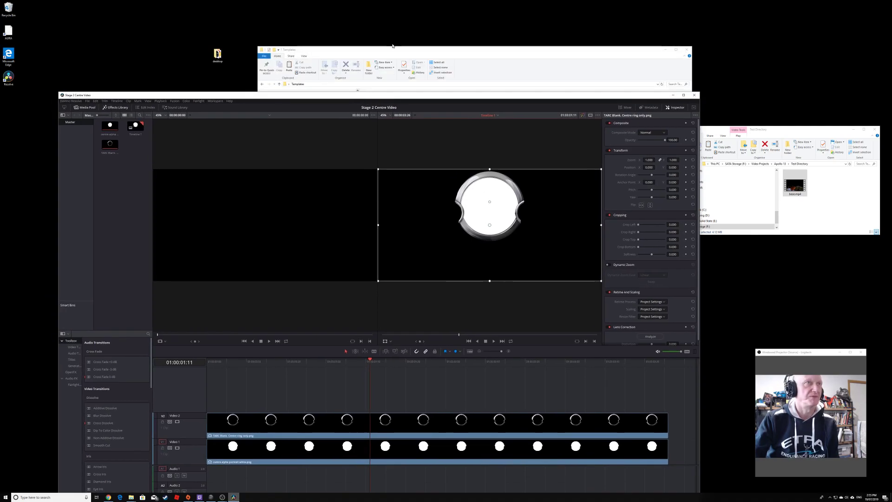
{"action": "left_click", "coordinate": [393, 48]}
{"action": "left_click", "coordinate": [470, 145]}
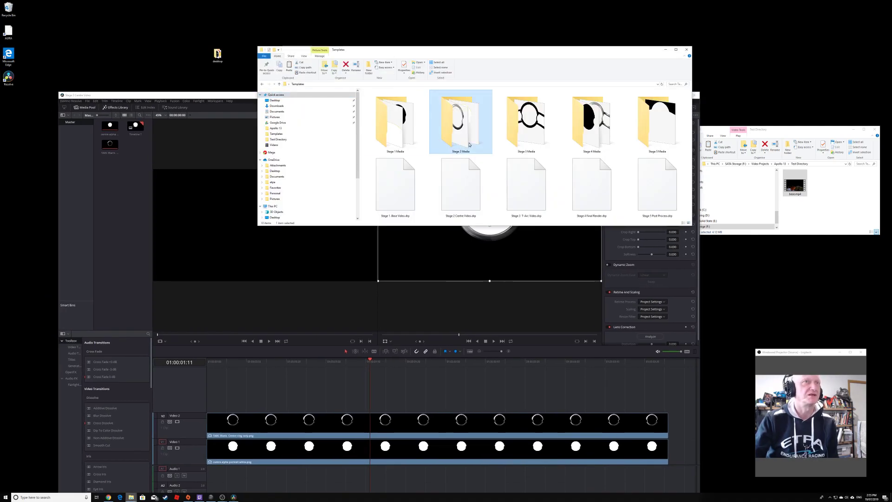
{"action": "double_click", "coordinate": [469, 144]}
{"action": "left_click_drag", "start_coordinate": [452, 144], "coordinate": [246, 170]}
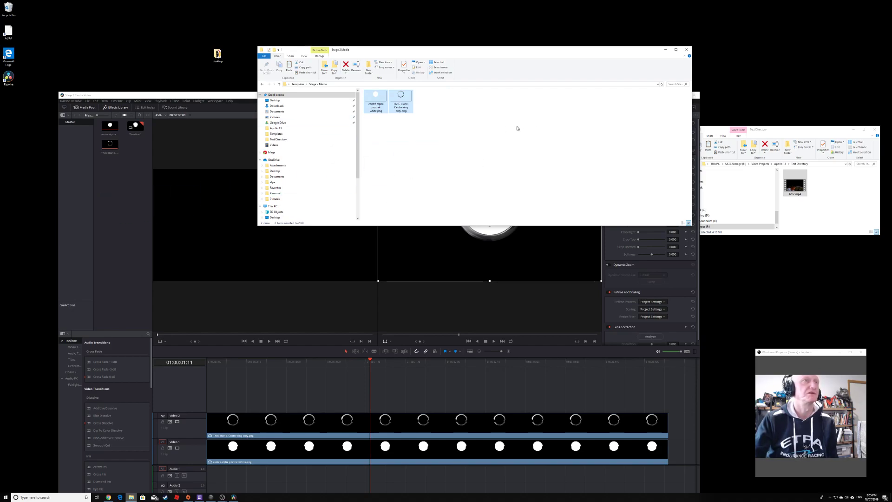
{"action": "left_click_drag", "start_coordinate": [435, 48], "coordinate": [412, 10]}
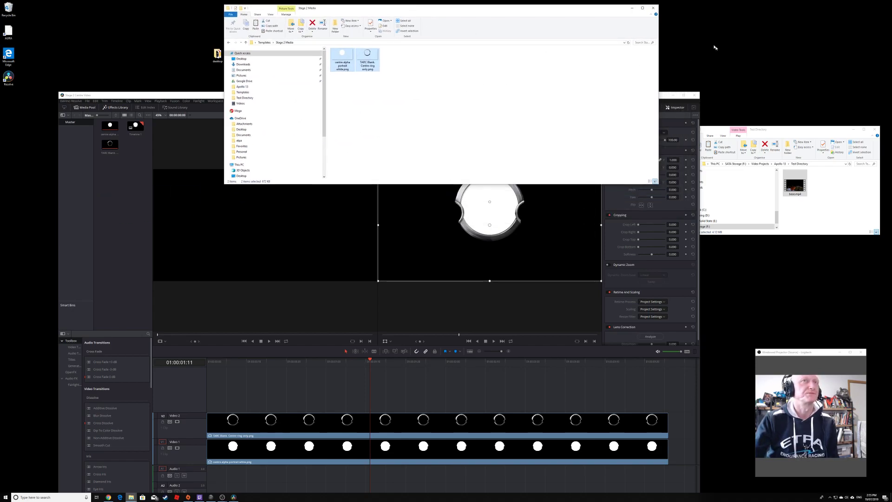
{"action": "left_click", "coordinate": [664, 96]}
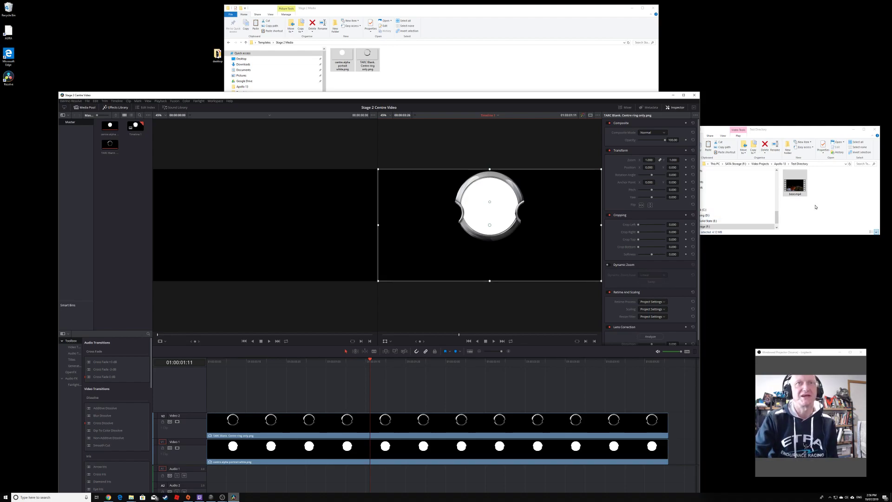
Import centre image.png from the Apollo 13 folder into the media pool and place it on a new Video 3 track at the timeline start.
{"action": "left_click", "coordinate": [814, 207]}
{"action": "left_click", "coordinate": [781, 164]}
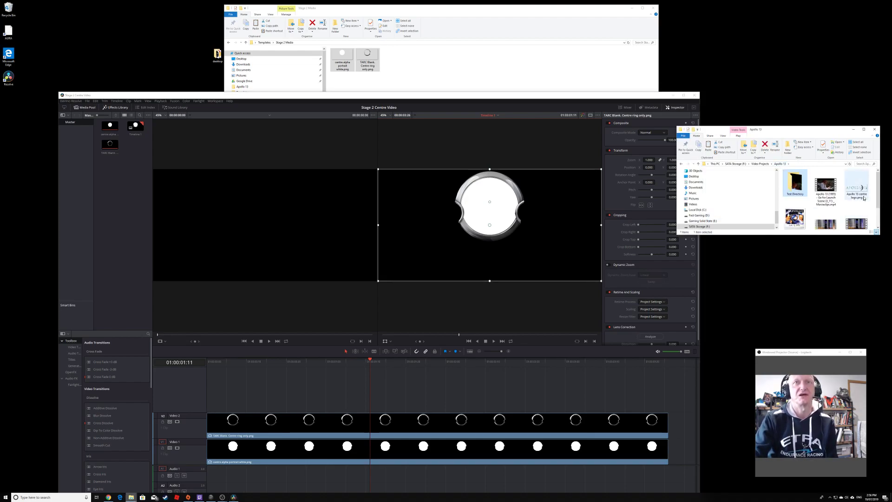
{"action": "scroll", "coordinate": [809, 191], "scroll_direction": "down", "scroll_amount": 2}
{"action": "left_click_drag", "start_coordinate": [806, 188], "coordinate": [128, 180]}
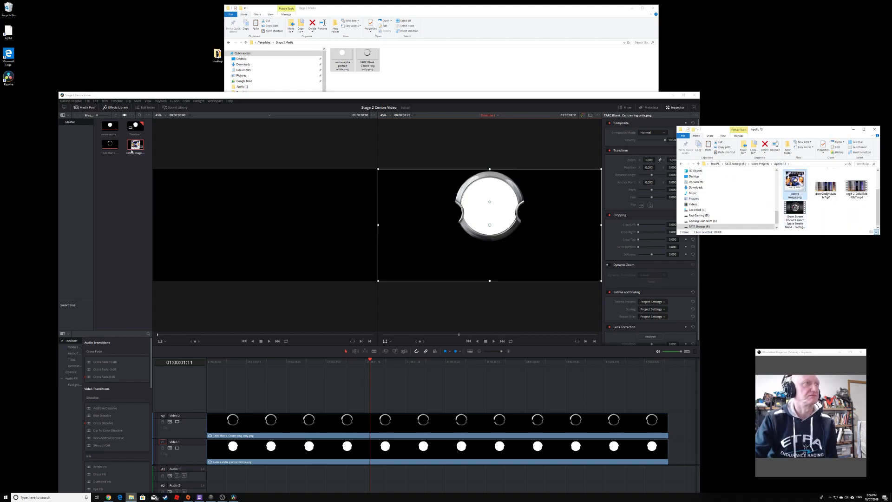
{"action": "left_click_drag", "start_coordinate": [136, 145], "coordinate": [545, 265]}
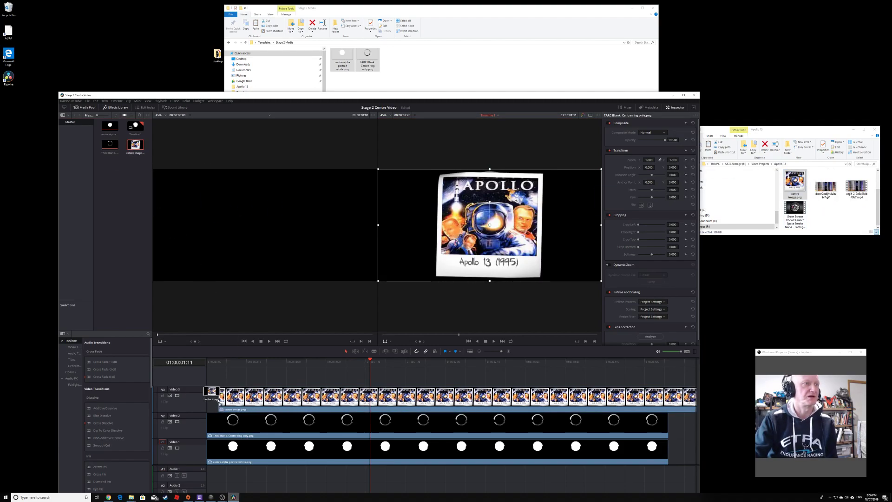
Set the composite mode of the centre image clip to Multiply.
{"action": "left_click", "coordinate": [656, 132]}
{"action": "scroll", "coordinate": [660, 164], "scroll_direction": "down", "scroll_amount": 2}
{"action": "left_click", "coordinate": [658, 181]}
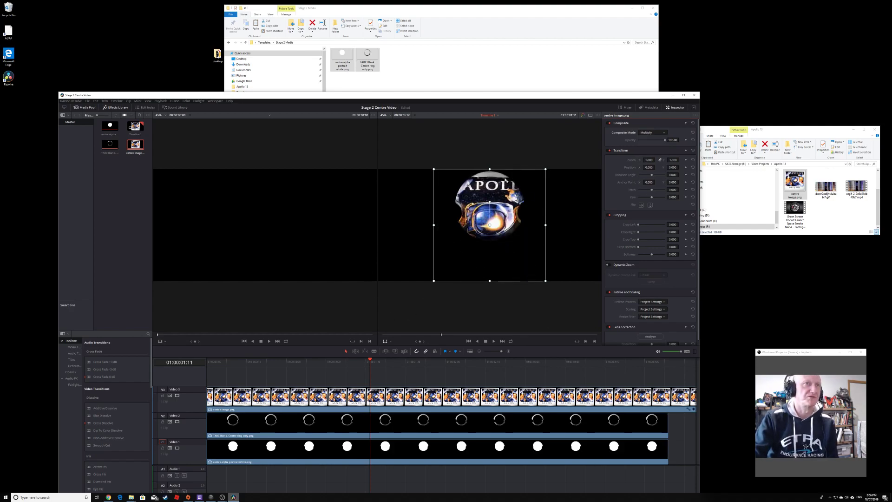
Move the centre ring's Video 2 track up one level, above the centre image track.
{"action": "left_click", "coordinate": [302, 428]}
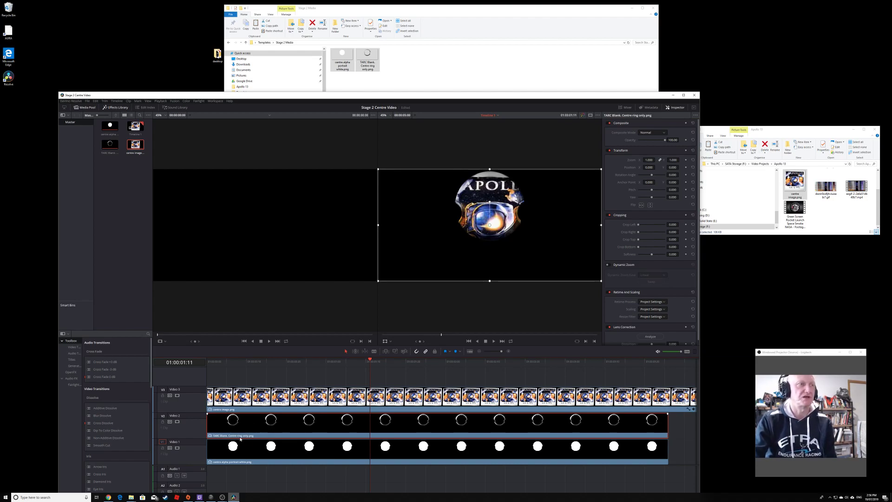
{"action": "right_click", "coordinate": [206, 435]}
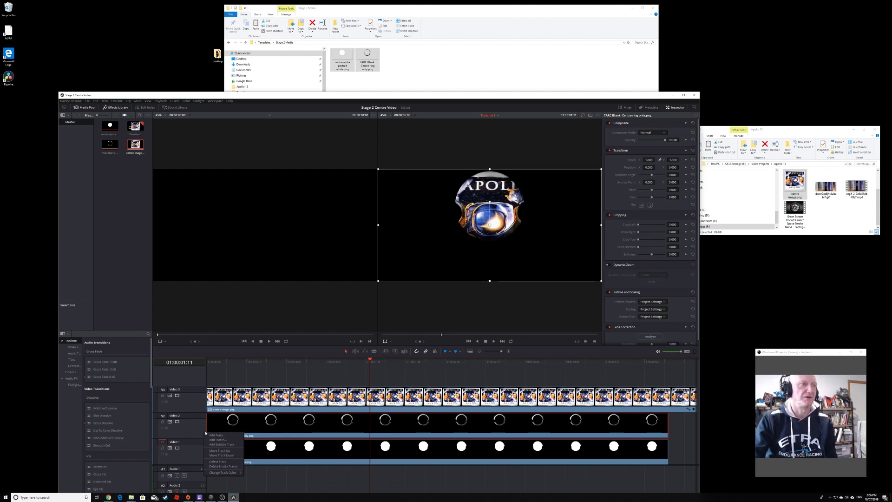
{"action": "left_click", "coordinate": [226, 377]}
{"action": "right_click", "coordinate": [201, 423]}
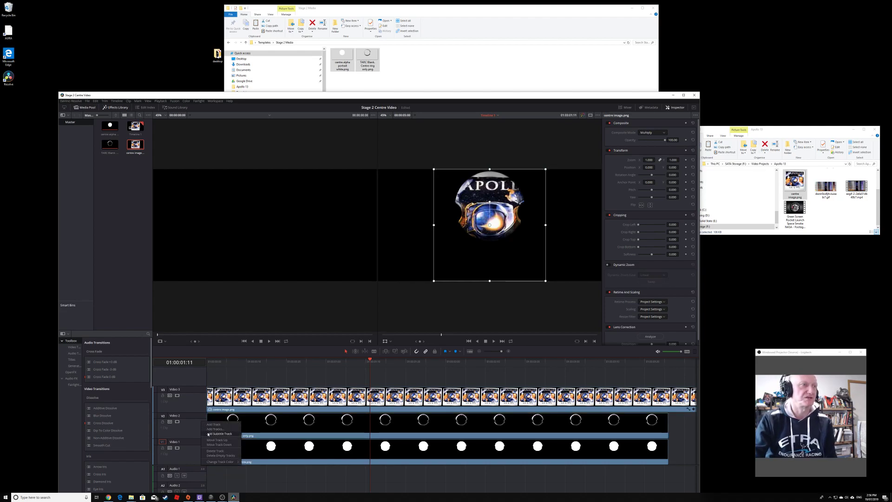
{"action": "left_click", "coordinate": [216, 440]}
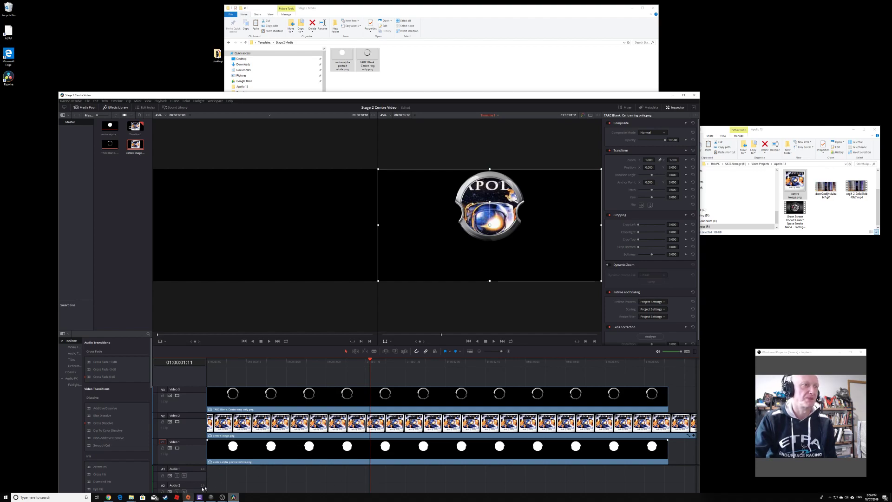
Split the centre image clip where the ring and white shape clips end, and delete the excess piece.
{"action": "left_click", "coordinate": [374, 351]}
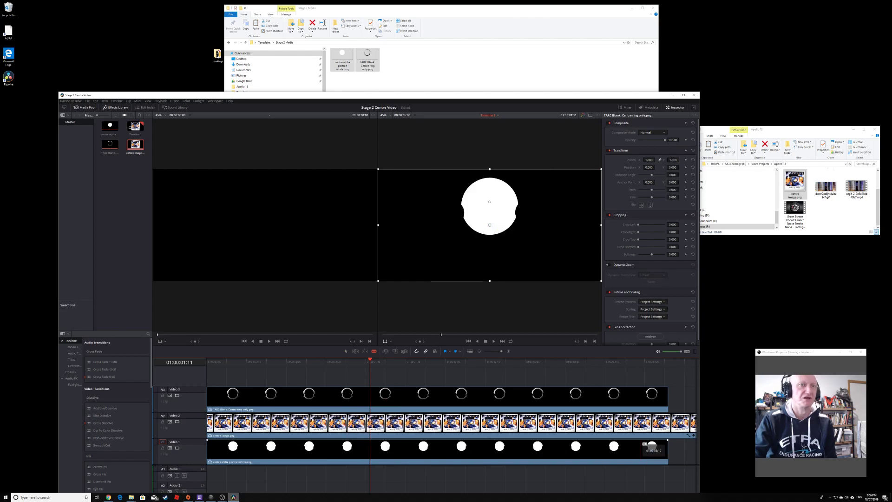
{"action": "left_click", "coordinate": [678, 424]}
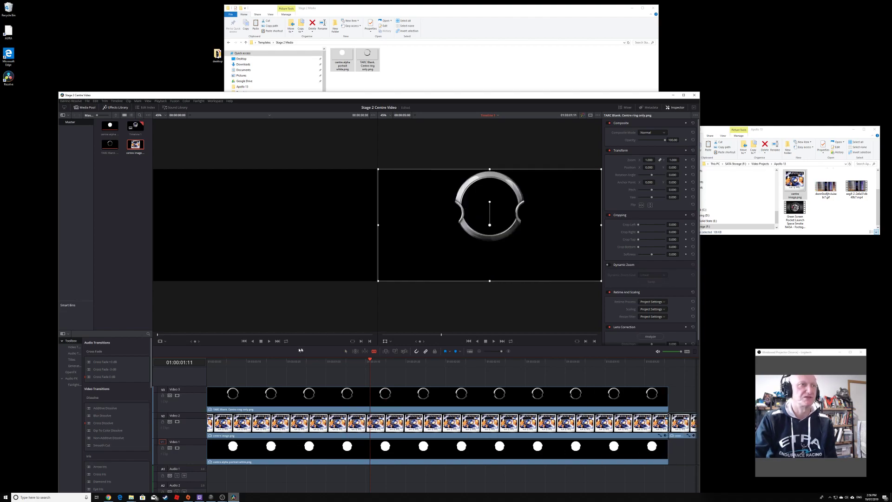
{"action": "left_click", "coordinate": [346, 352]}
{"action": "right_click", "coordinate": [691, 425]}
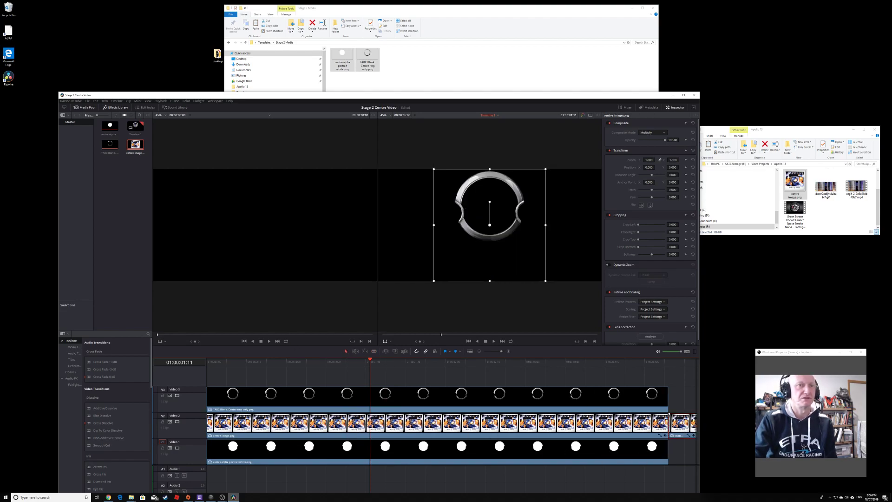
{"action": "left_click", "coordinate": [720, 342]}
{"action": "key", "text": "Delete"}
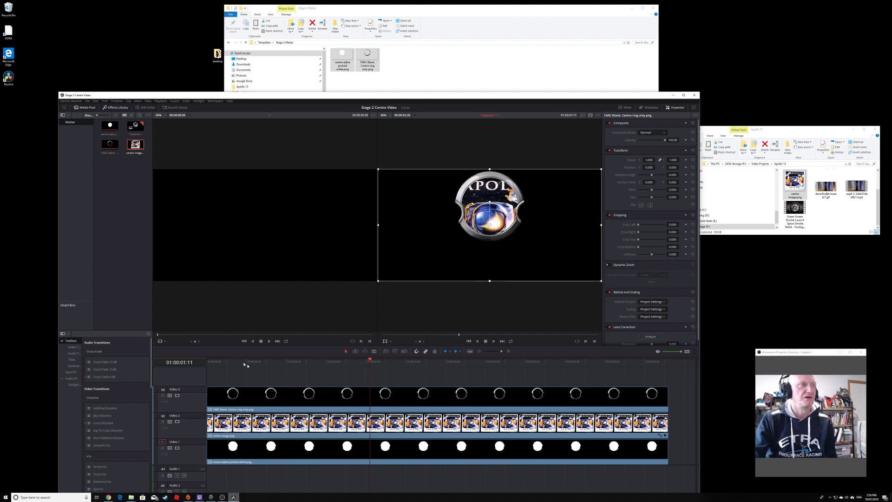
Set the render output to a file named centre in the Apollo 13 project's Test Directory folder.
{"action": "left_click_drag", "start_coordinate": [392, 93], "coordinate": [426, 17]}
{"action": "left_click", "coordinate": [481, 474]}
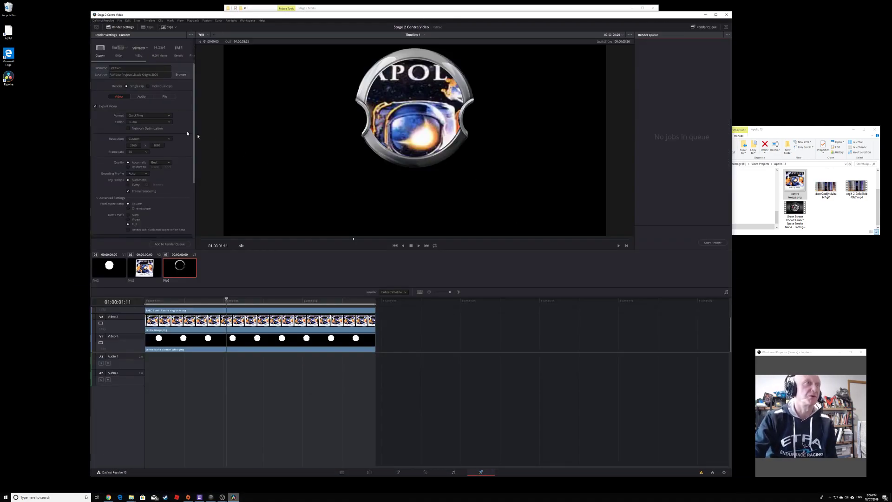
{"action": "left_click", "coordinate": [181, 74]}
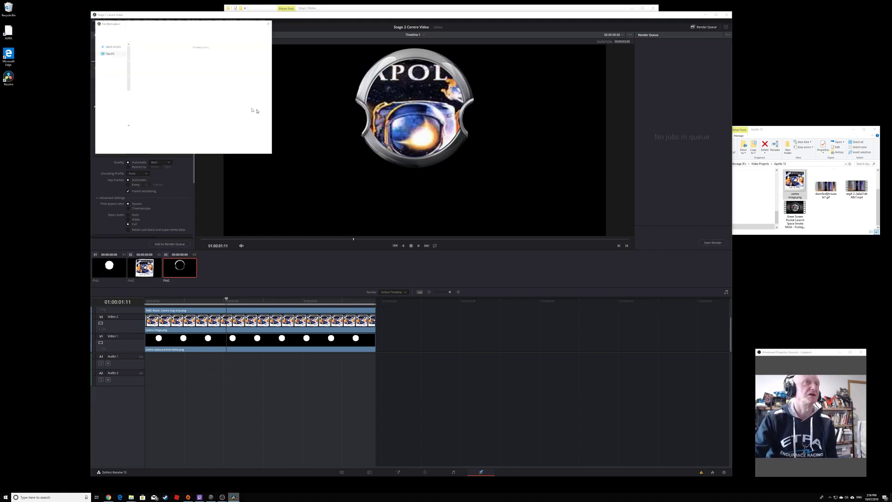
{"action": "left_click", "coordinate": [162, 30]}
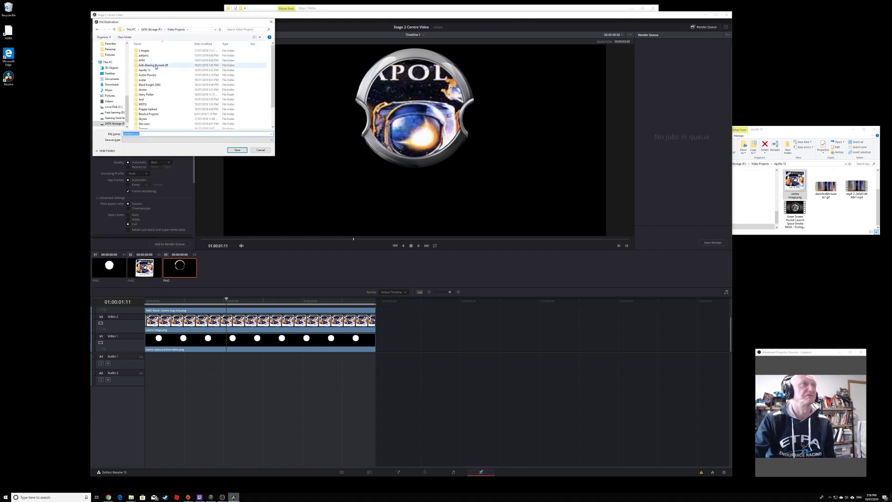
{"action": "double_click", "coordinate": [152, 70]}
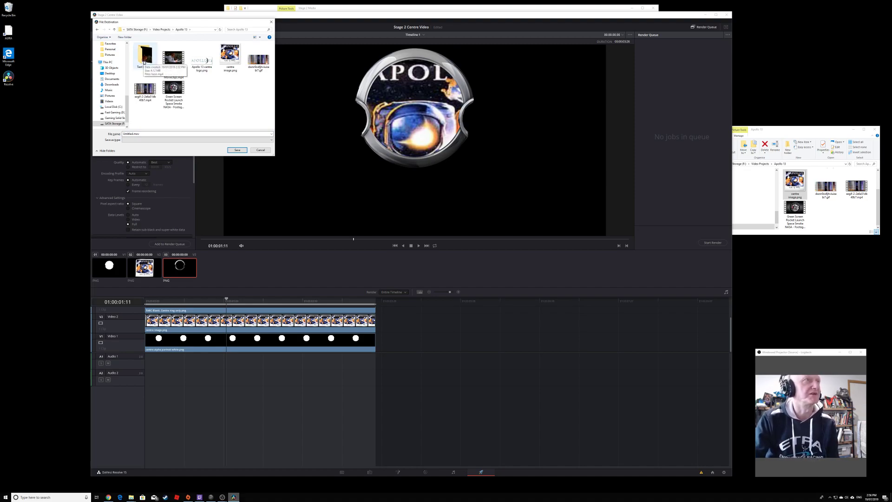
{"action": "double_click", "coordinate": [144, 62]}
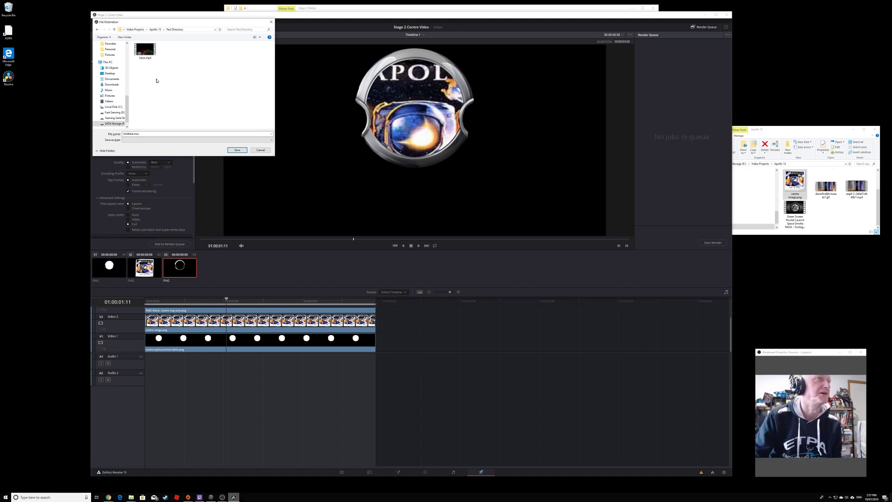
{"action": "double_click", "coordinate": [150, 135]}
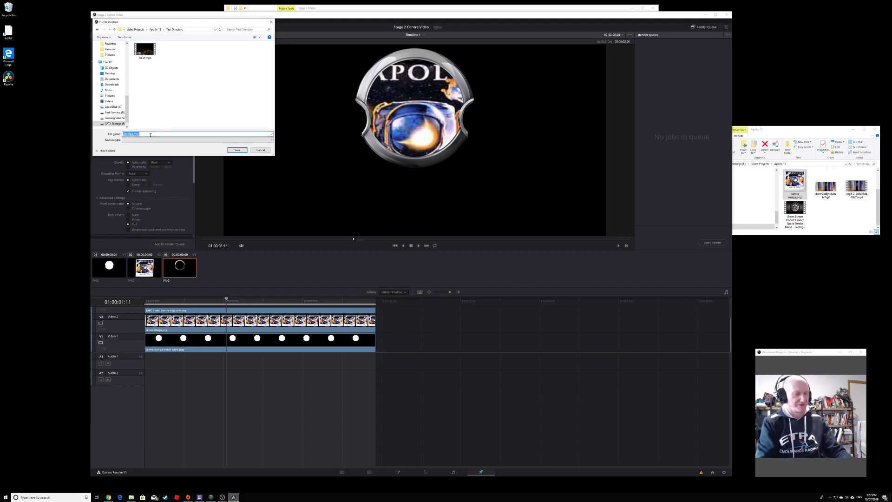
{"action": "type", "text": "centre"}
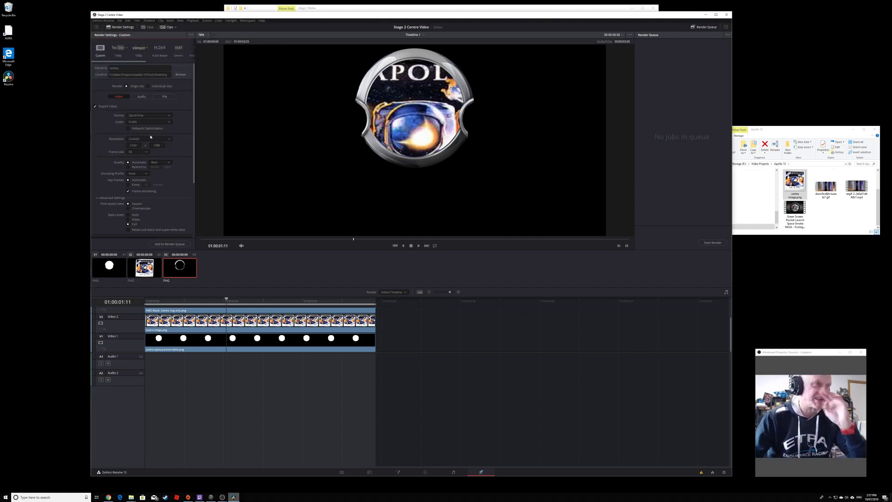
Set the render format to MP4, queue the Stage 2 Centre Video timeline and render it.
{"action": "left_click", "coordinate": [148, 115]}
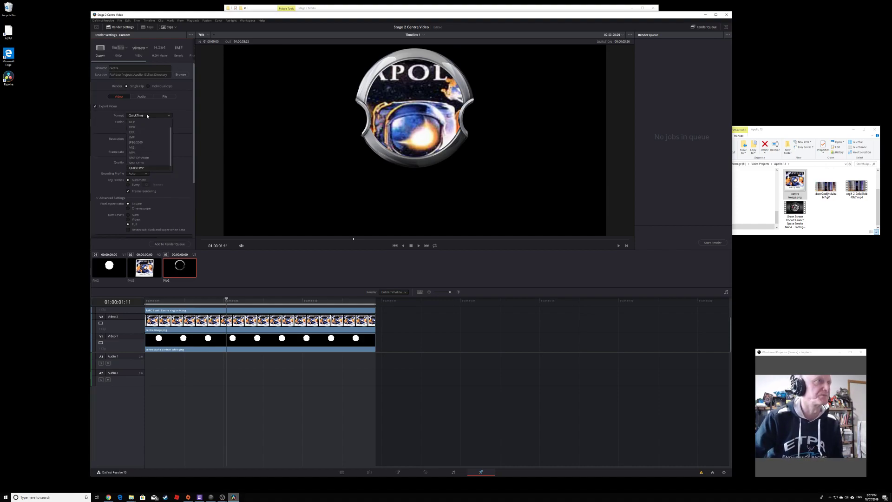
{"action": "left_click", "coordinate": [146, 153]}
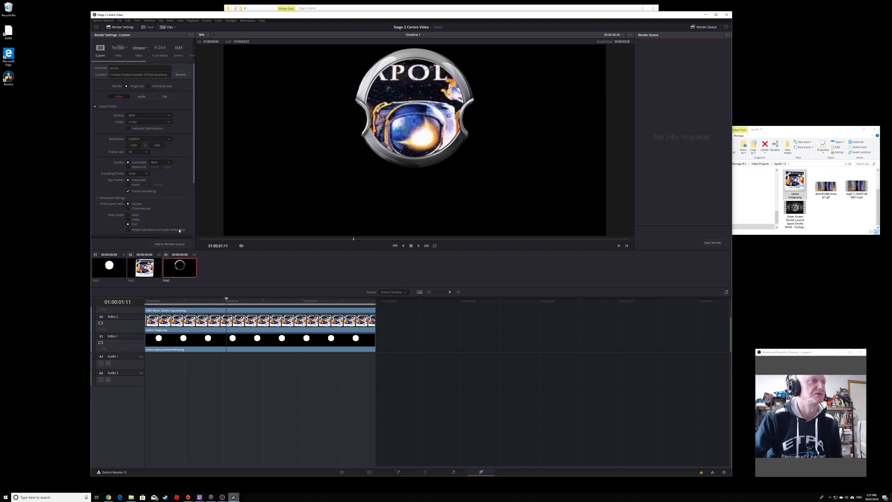
{"action": "left_click", "coordinate": [170, 244]}
{"action": "left_click", "coordinate": [713, 243]}
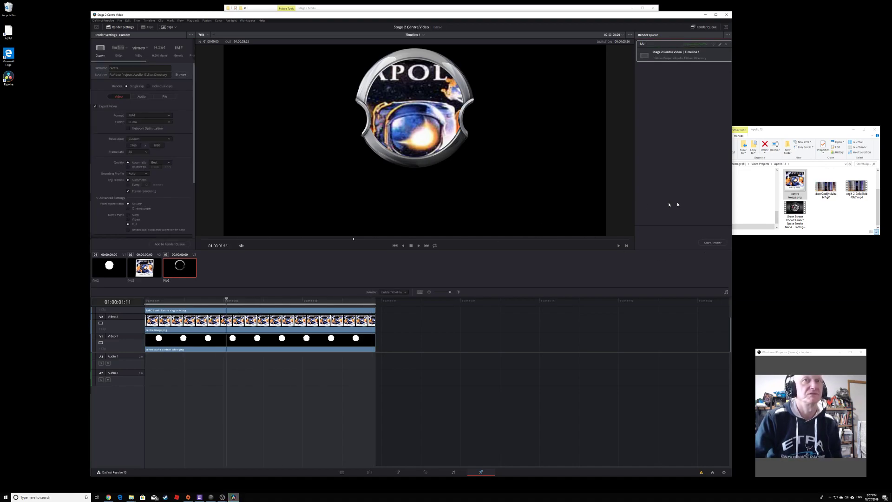
Find the rendered centre.mp4 in Apollo 13's Test Directory folder and play it to check the result.
{"action": "left_click", "coordinate": [837, 215]}
{"action": "left_click", "coordinate": [761, 164]}
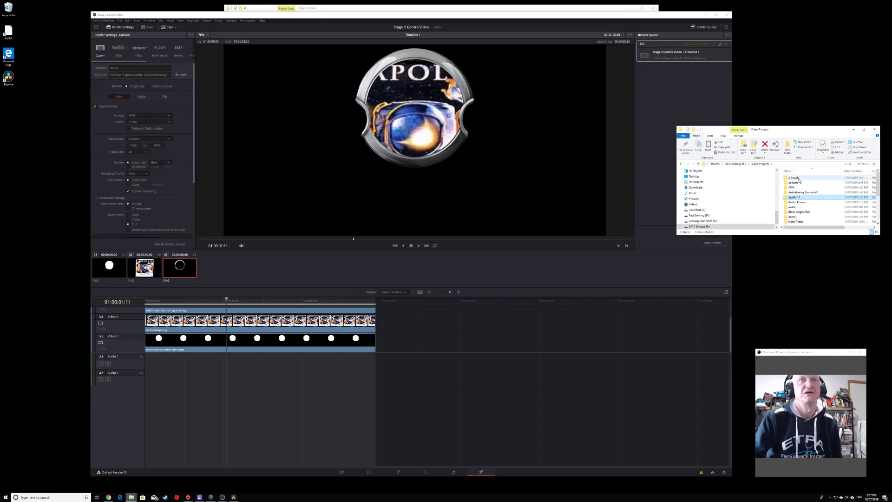
{"action": "double_click", "coordinate": [795, 197]}
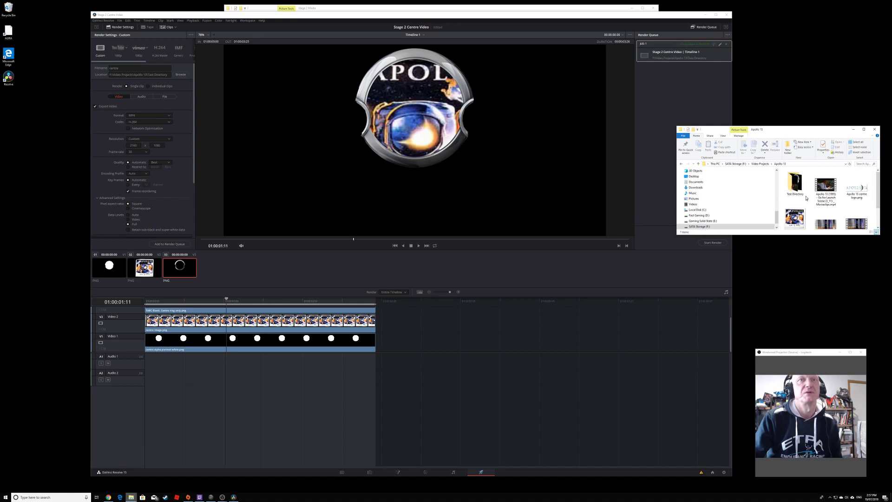
{"action": "left_click", "coordinate": [794, 185]}
{"action": "double_click", "coordinate": [795, 185]}
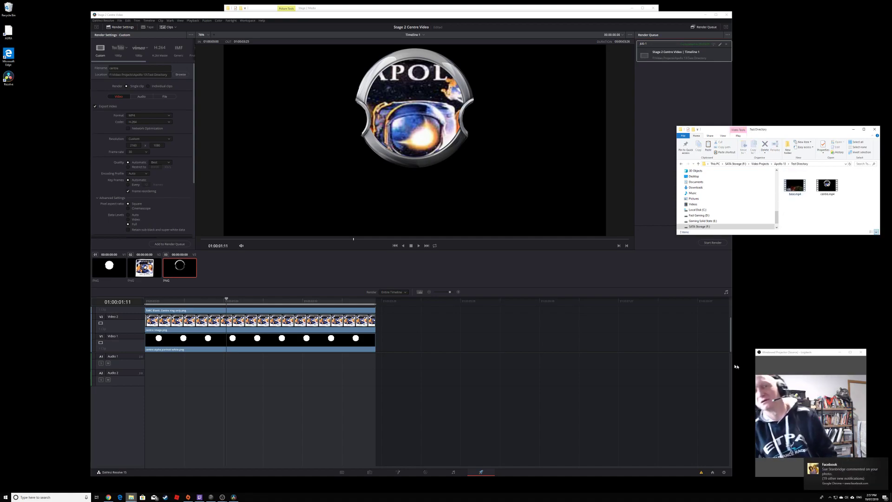
{"action": "left_click", "coordinate": [889, 464]}
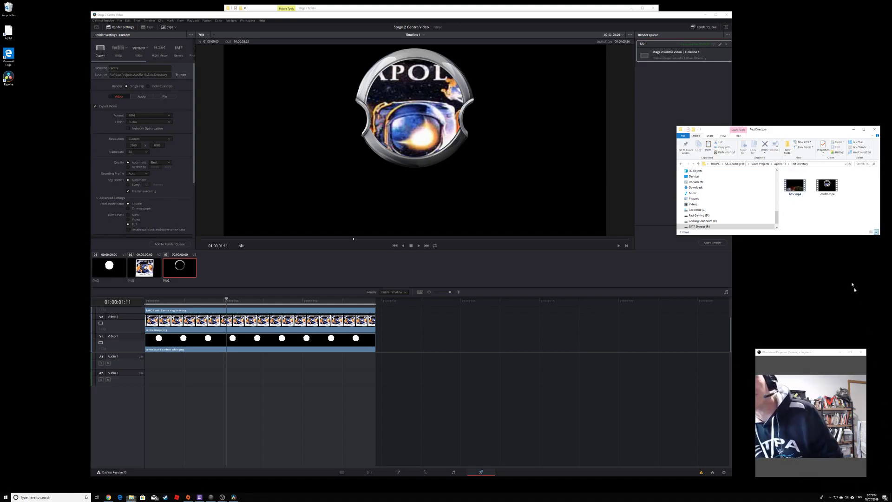
{"action": "double_click", "coordinate": [827, 186]}
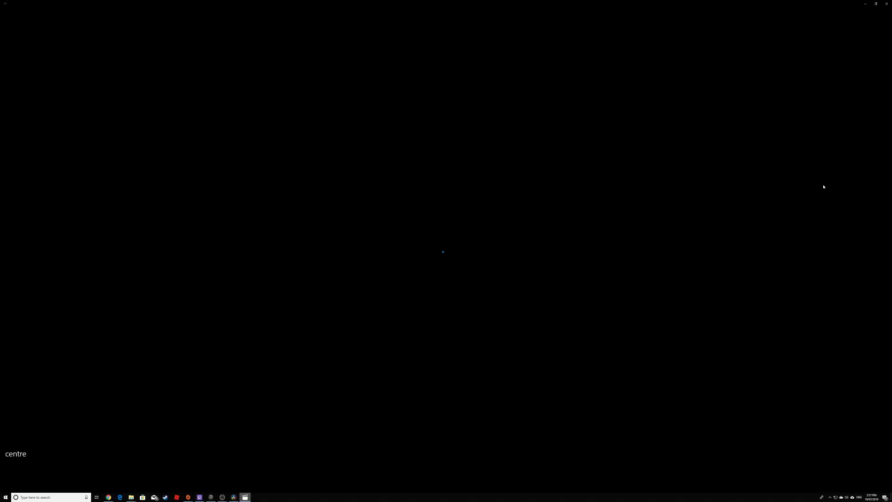
{"action": "key", "text": "Escape"}
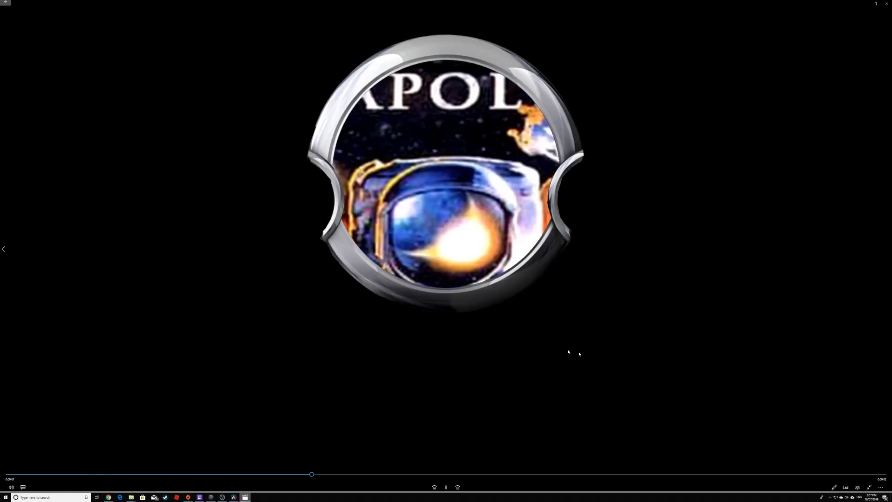
{"action": "key", "text": "alt+F4"}
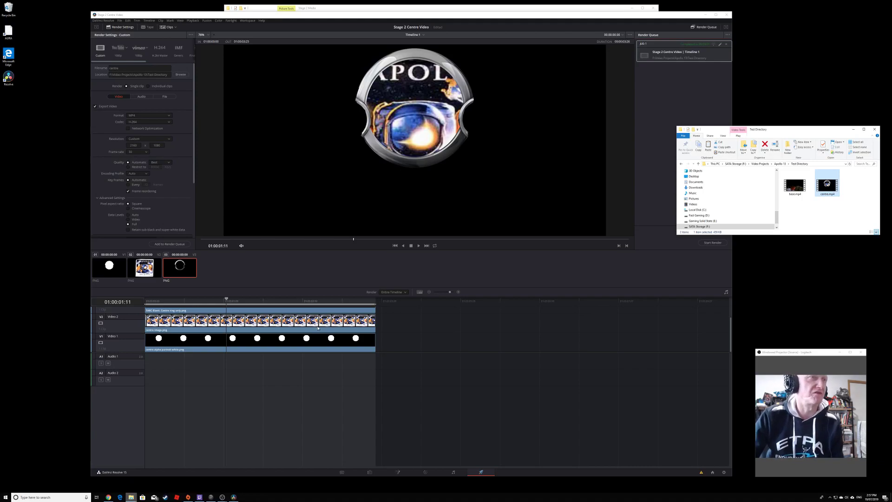
{"action": "scroll", "coordinate": [321, 321], "scroll_direction": "up", "scroll_amount": 2}
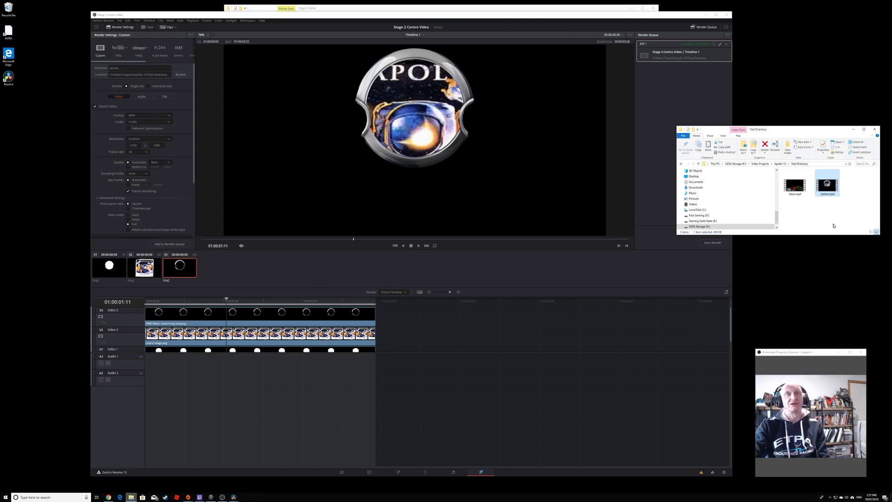
{"action": "left_click", "coordinate": [118, 25]}
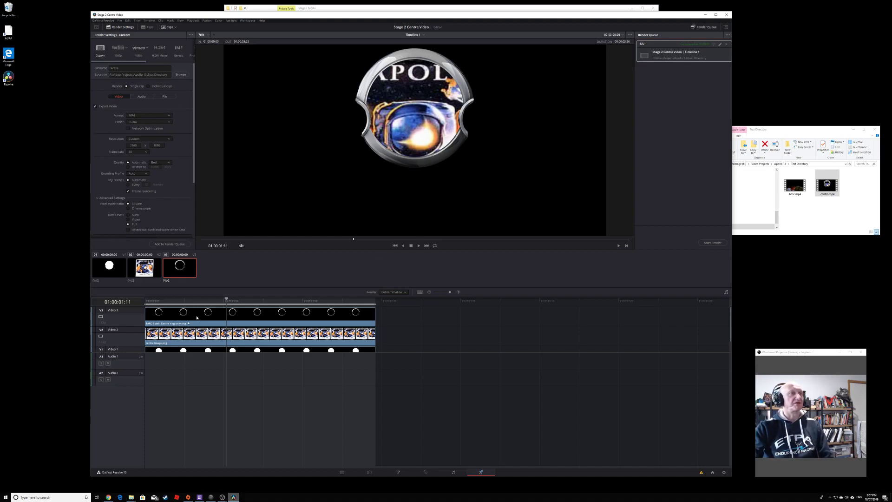
{"action": "scroll", "coordinate": [260, 330], "scroll_direction": "down", "scroll_amount": 1}
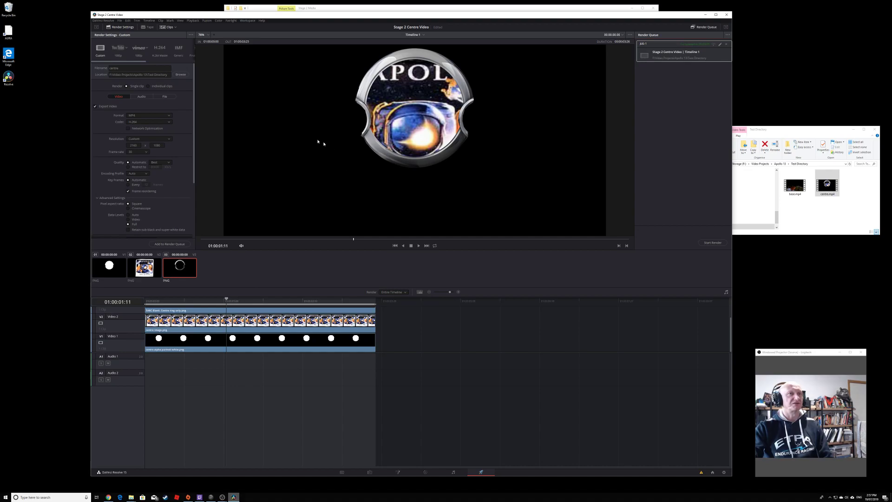
{"action": "scroll", "coordinate": [343, 150], "scroll_direction": "up", "scroll_amount": 1}
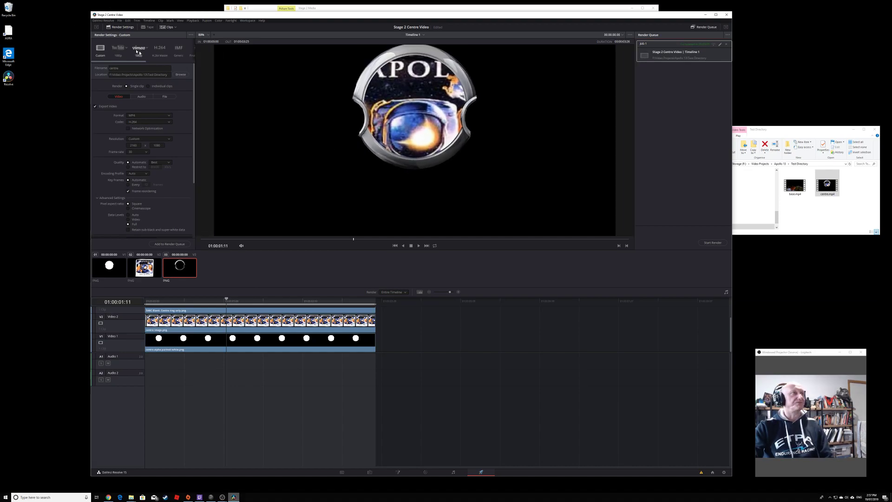
Import the Stage 3 T-Arc Video project from the Templates folder and open it, saving the Stage 2 Centre Video project.
{"action": "left_click", "coordinate": [120, 21]}
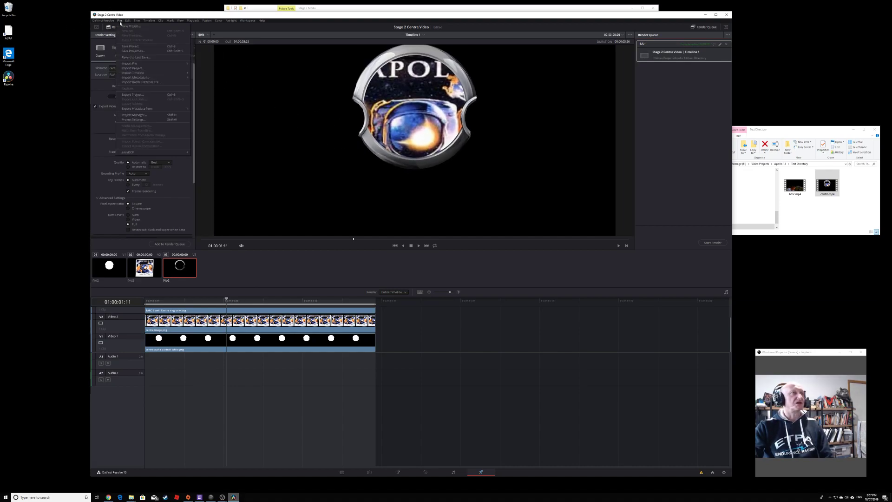
{"action": "left_click", "coordinate": [153, 119]}
{"action": "right_click", "coordinate": [496, 269]}
{"action": "left_click", "coordinate": [512, 287]}
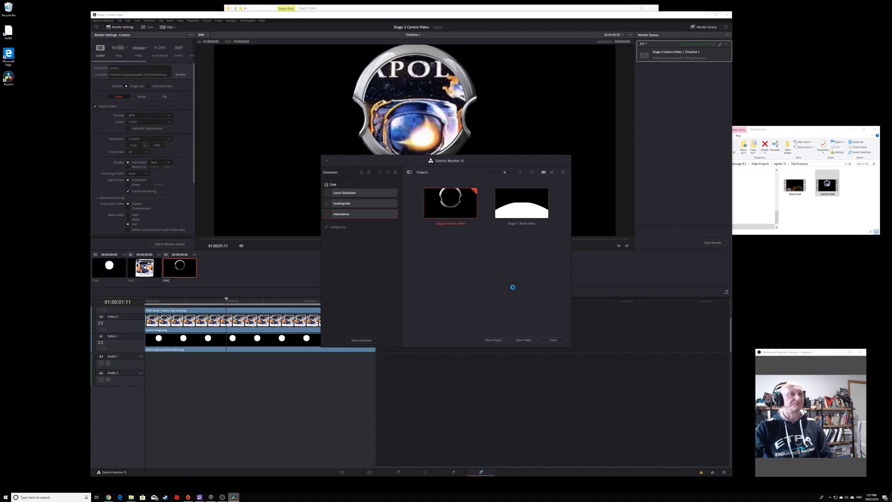
{"action": "left_click", "coordinate": [496, 287]}
{"action": "right_click", "coordinate": [495, 285]}
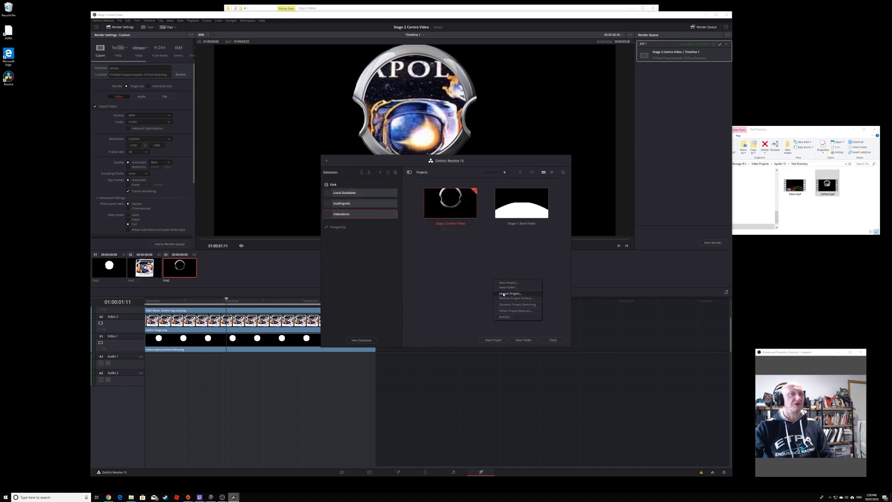
{"action": "left_click", "coordinate": [511, 292]}
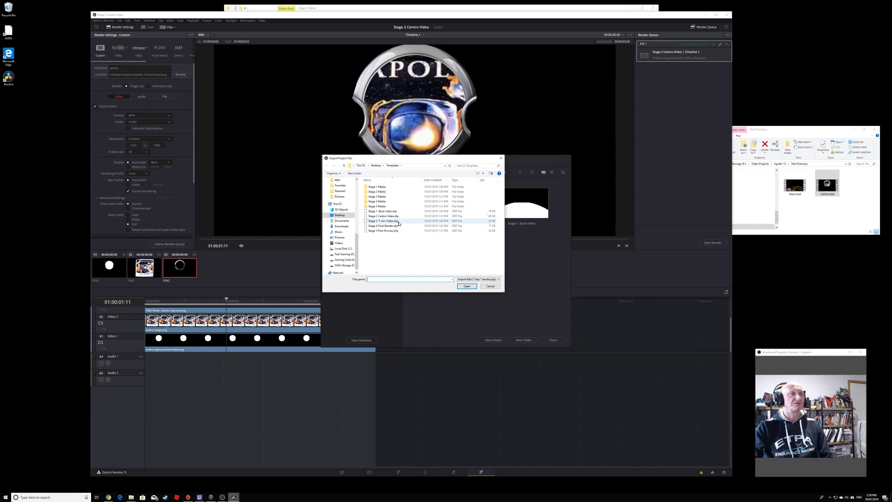
{"action": "double_click", "coordinate": [418, 225]}
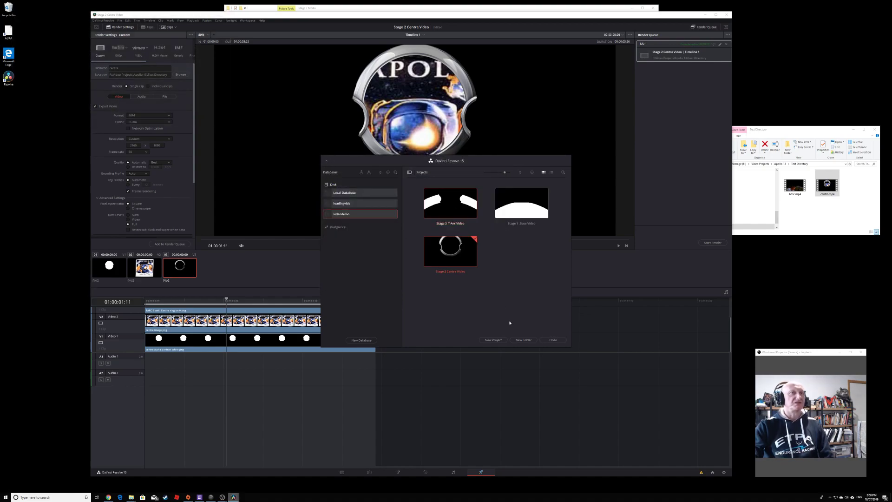
{"action": "double_click", "coordinate": [470, 213]}
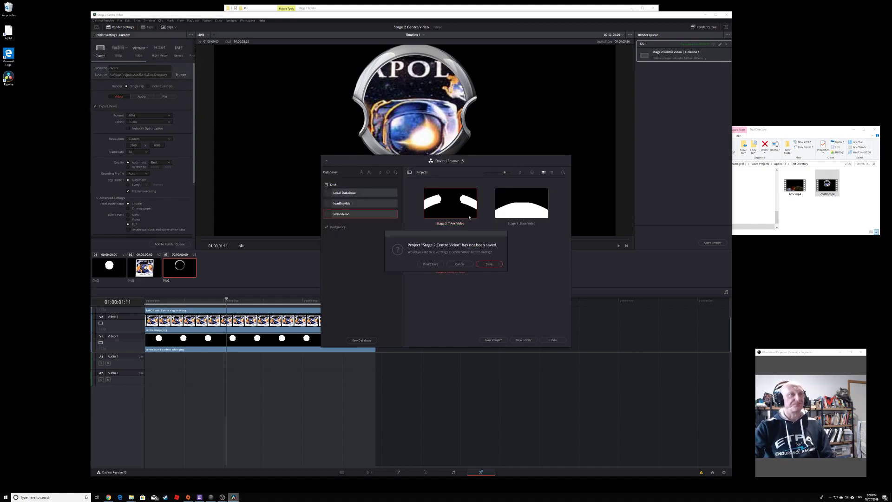
{"action": "left_click", "coordinate": [483, 266]}
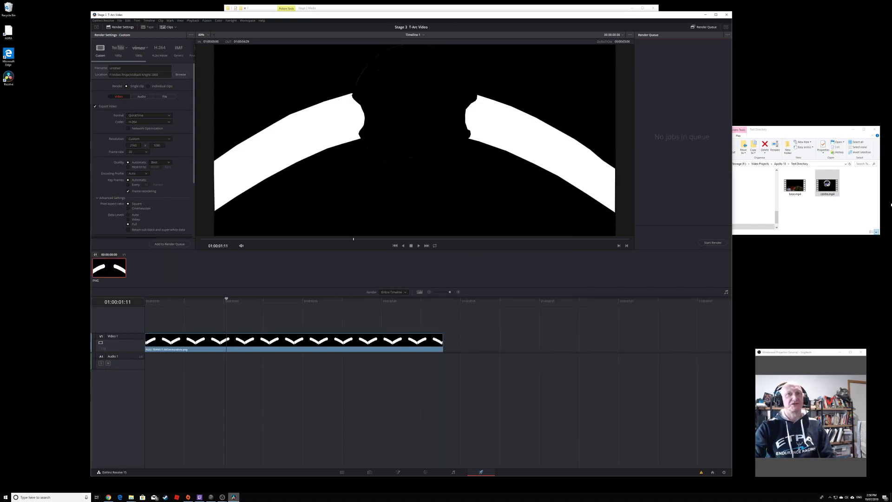
Import the rocket-launch strip MP4 from the Apollo 13 folder and place it on a new Video 2 track at the timeline start.
{"action": "left_click", "coordinate": [850, 211]}
{"action": "left_click", "coordinate": [780, 164]}
{"action": "scroll", "coordinate": [802, 198], "scroll_direction": "down", "scroll_amount": 2}
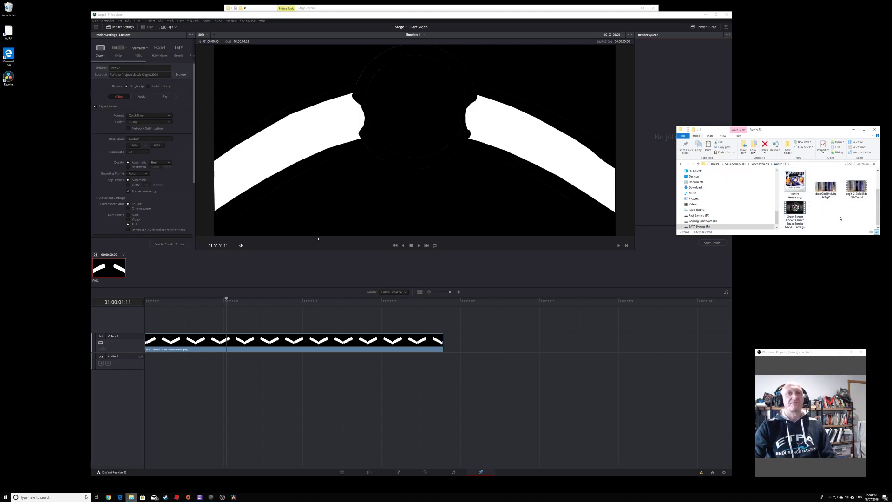
{"action": "scroll", "coordinate": [840, 218], "scroll_direction": "up", "scroll_amount": 2}
{"action": "scroll", "coordinate": [826, 204], "scroll_direction": "down", "scroll_amount": 2}
{"action": "left_click", "coordinate": [825, 186]}
{"action": "left_click", "coordinate": [370, 472]}
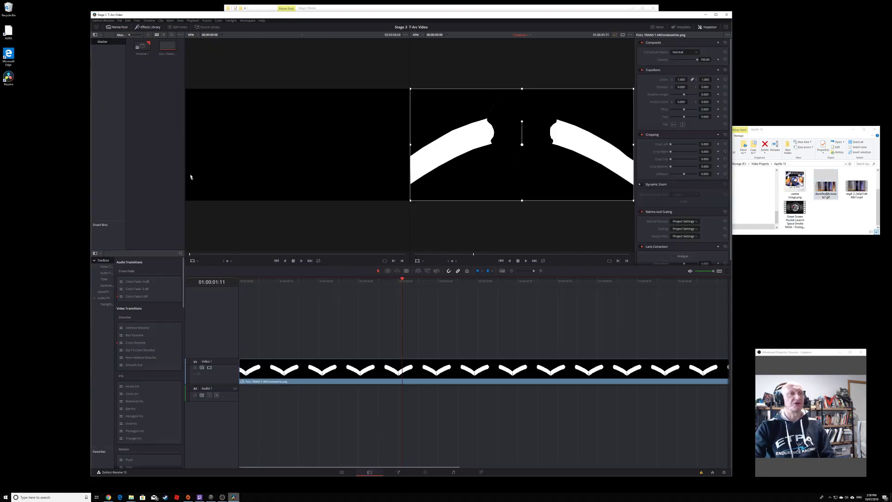
{"action": "left_click_drag", "start_coordinate": [856, 193], "coordinate": [150, 92]}
{"action": "left_click_drag", "start_coordinate": [859, 186], "coordinate": [240, 340]}
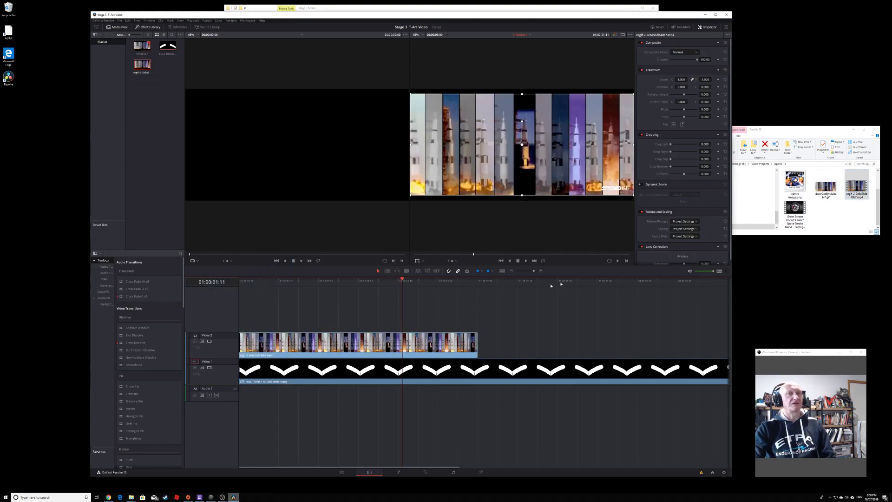
Play the timeline to preview the rocket strip clip, and park the playhead at 01:00:01:13.
{"action": "left_click", "coordinate": [526, 261]}
{"action": "left_click", "coordinate": [526, 261]}
{"action": "left_click", "coordinate": [454, 358]}
{"action": "left_click", "coordinate": [410, 281]}
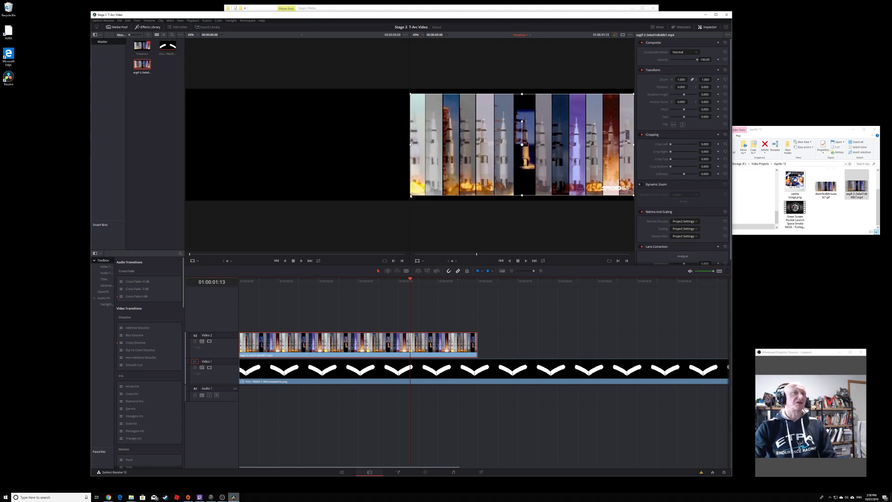
Scale down the rocket strip clip, rotate it about 20 degrees and position it over the left white arc.
{"action": "left_click_drag", "start_coordinate": [410, 197], "coordinate": [479, 165]}
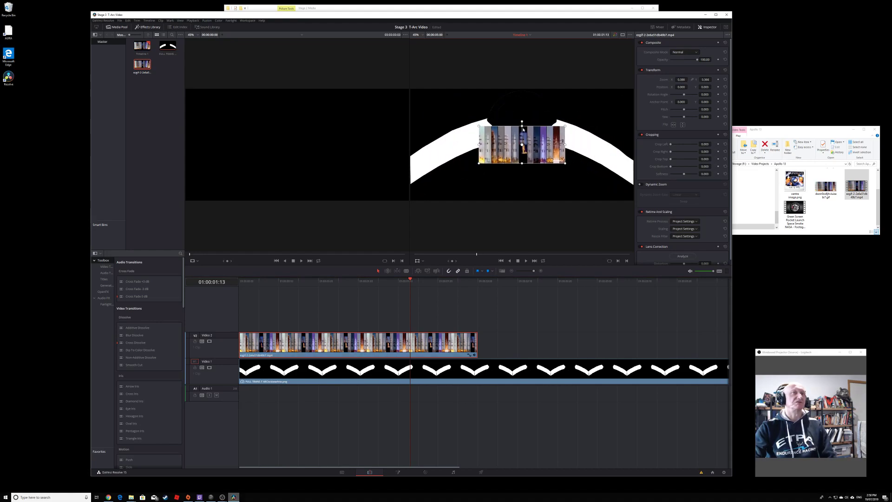
{"action": "left_click_drag", "start_coordinate": [522, 122], "coordinate": [500, 132]}
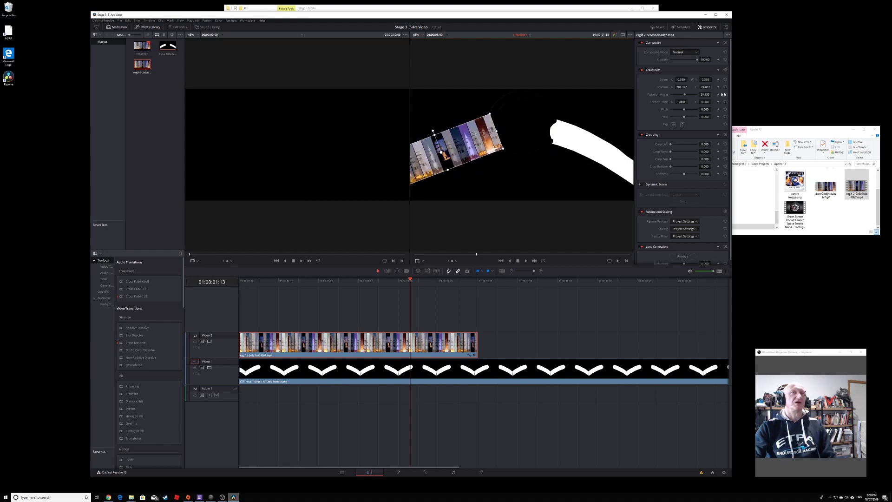
{"action": "mouse_move", "coordinate": [685, 117]}
{"action": "left_mouse_down"}
{"action": "mouse_move", "coordinate": [695, 115]}
{"action": "mouse_move", "coordinate": [680, 117]}
{"action": "mouse_move", "coordinate": [686, 110]}
{"action": "left_mouse_up"}
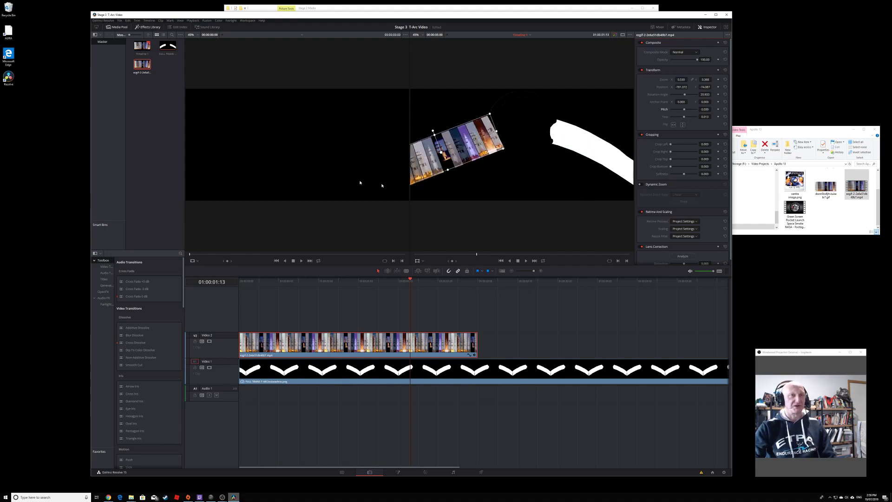
Duplicate the rocket strip clip from Video 2 onto a new Video 3 track, starting at the timeline start.
{"action": "left_click", "coordinate": [477, 287]}
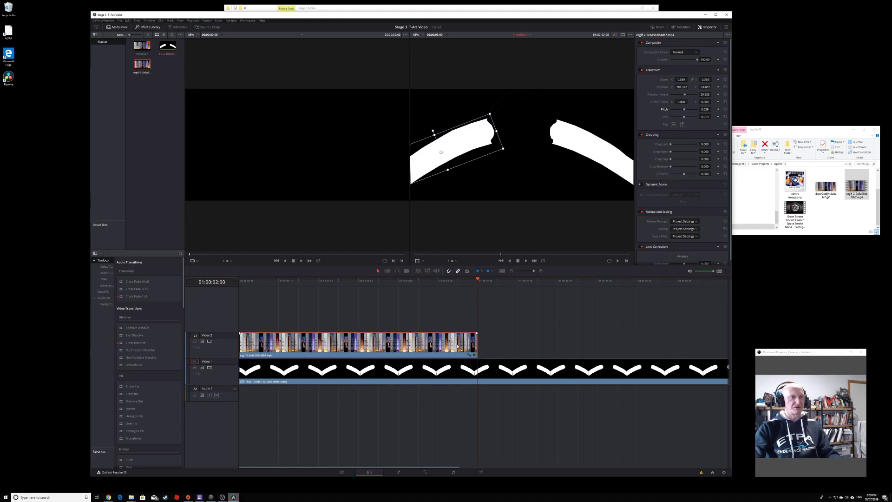
{"action": "right_click", "coordinate": [458, 342]}
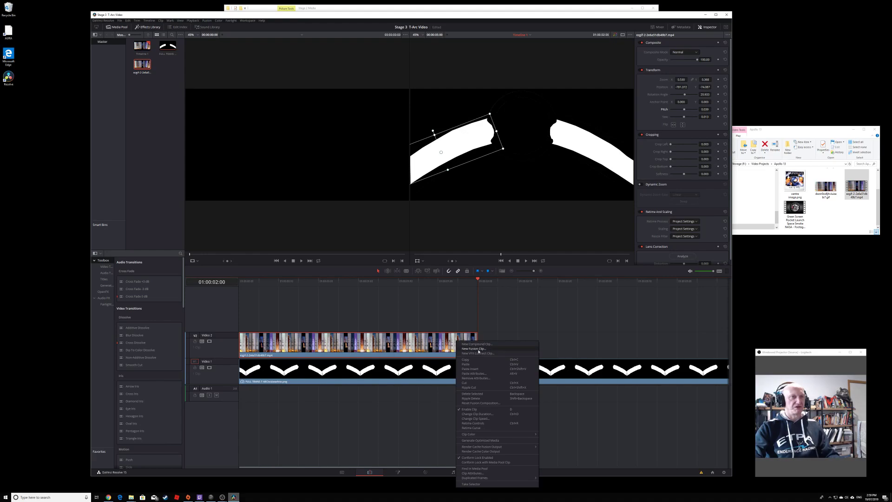
{"action": "left_click", "coordinate": [466, 364]}
{"action": "left_click_drag", "start_coordinate": [550, 336], "coordinate": [310, 304]}
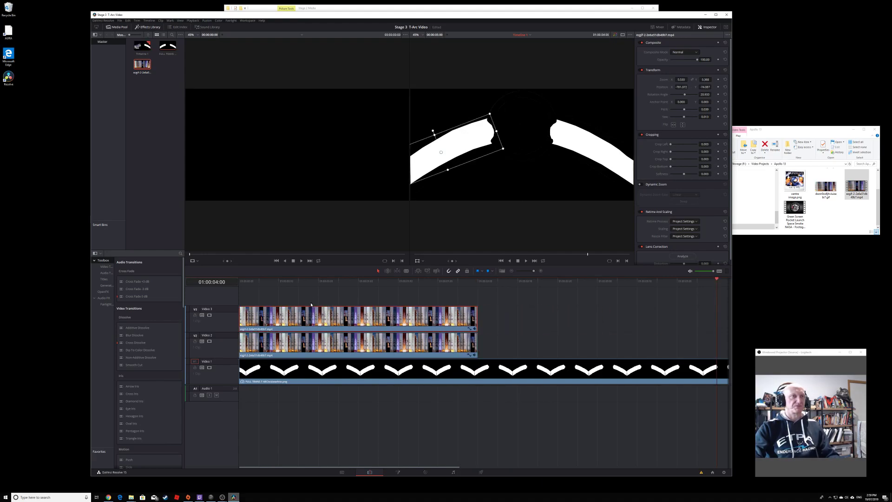
Move the duplicated rocket strip over the right white arc and rotate it to follow the arc's downward slope.
{"action": "left_click", "coordinate": [347, 285]}
{"action": "left_click_drag", "start_coordinate": [435, 164], "coordinate": [536, 160]}
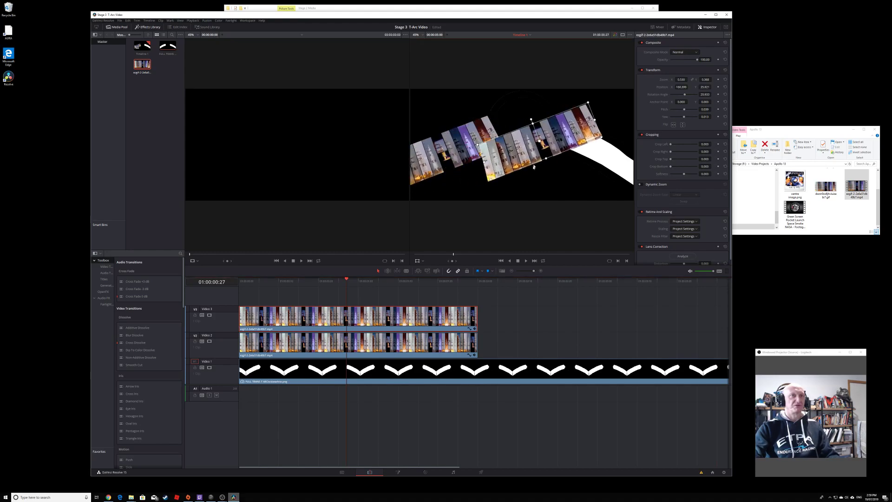
{"action": "left_click_drag", "start_coordinate": [532, 120], "coordinate": [605, 128]}
{"action": "left_click", "coordinate": [570, 308]}
Set the composite mode of the rocket strip clips on Video 3 and Video 2 to Multiply.
{"action": "left_click", "coordinate": [385, 316]}
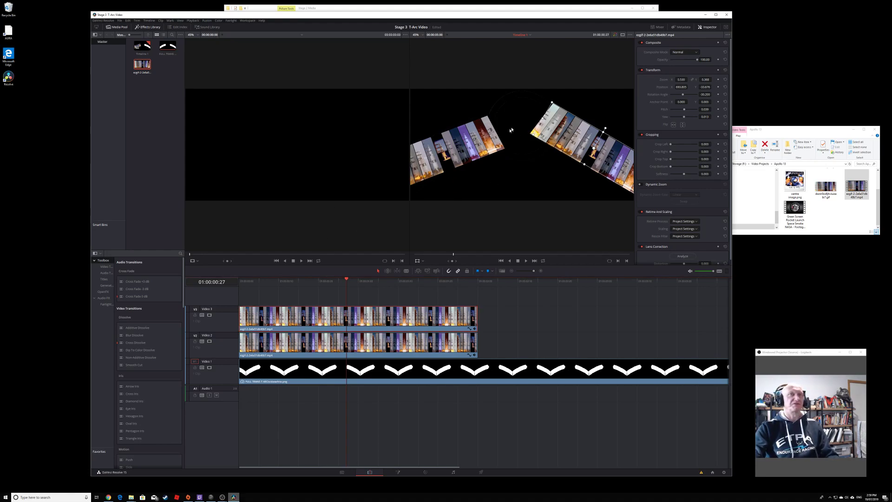
{"action": "left_click", "coordinate": [686, 54]}
{"action": "scroll", "coordinate": [686, 92], "scroll_direction": "down", "scroll_amount": 3}
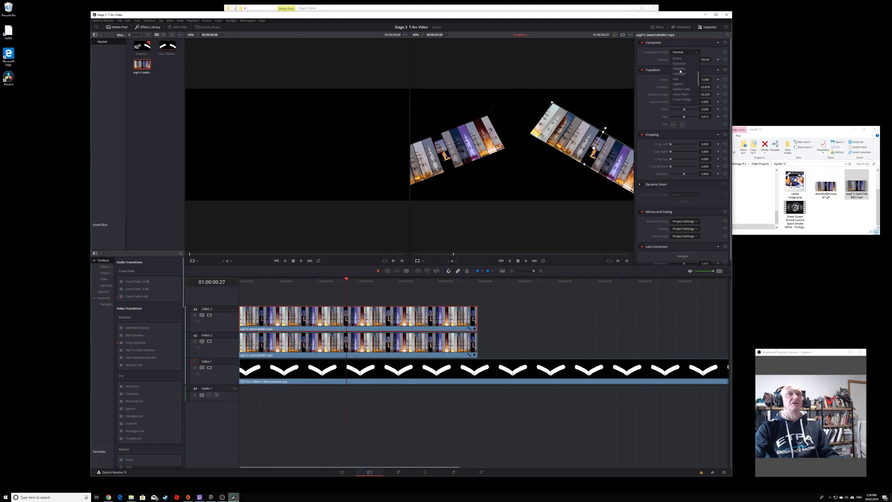
{"action": "left_click", "coordinate": [684, 73]}
{"action": "left_click", "coordinate": [448, 343]}
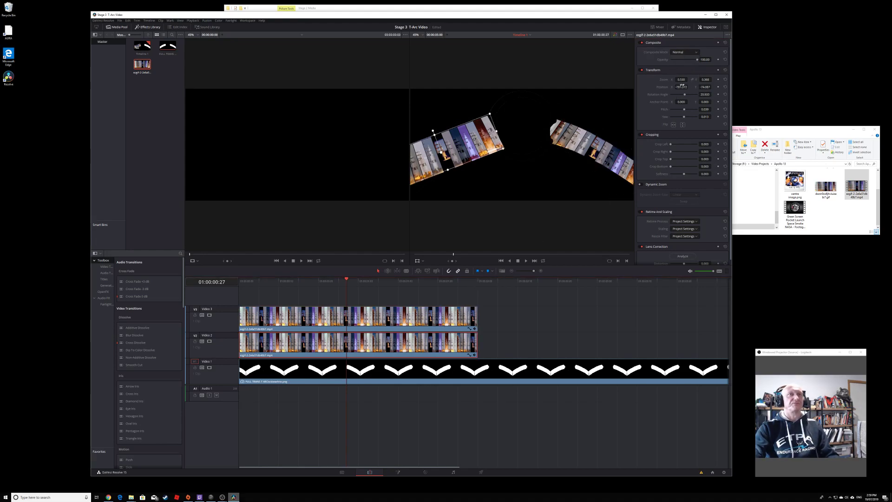
{"action": "left_click", "coordinate": [686, 55]}
{"action": "scroll", "coordinate": [688, 84], "scroll_direction": "down", "scroll_amount": 3}
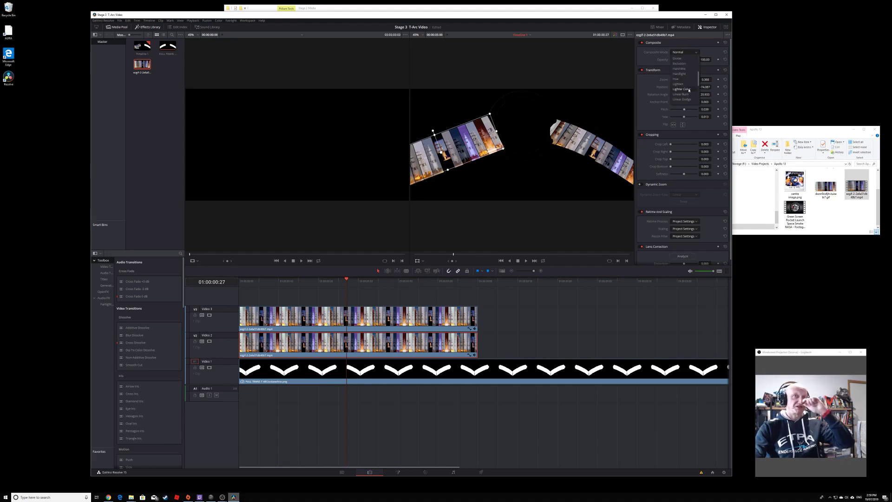
{"action": "left_click", "coordinate": [682, 84]}
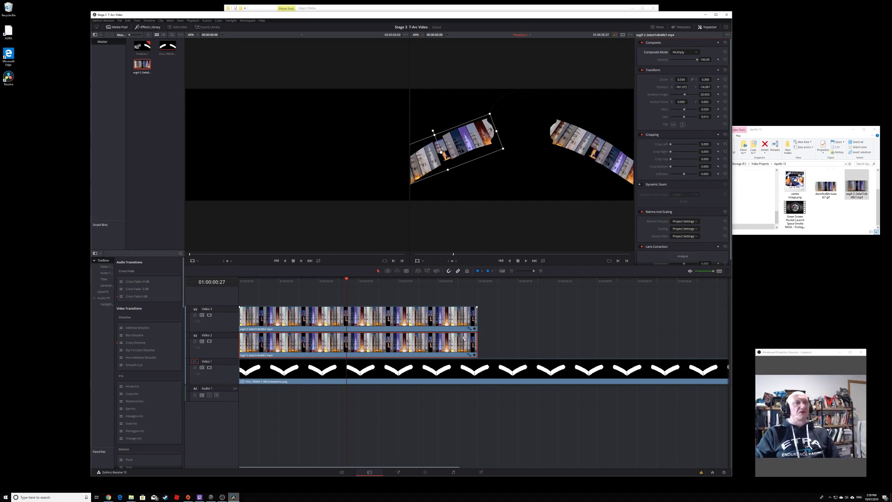
Copy both rocket strip clips and paste them twice, end to end, along Video 2 and Video 3.
{"action": "key", "text": "Home"}
{"action": "left_click", "coordinate": [465, 312]}
{"action": "left_click", "coordinate": [450, 346], "text": "ctrl"}
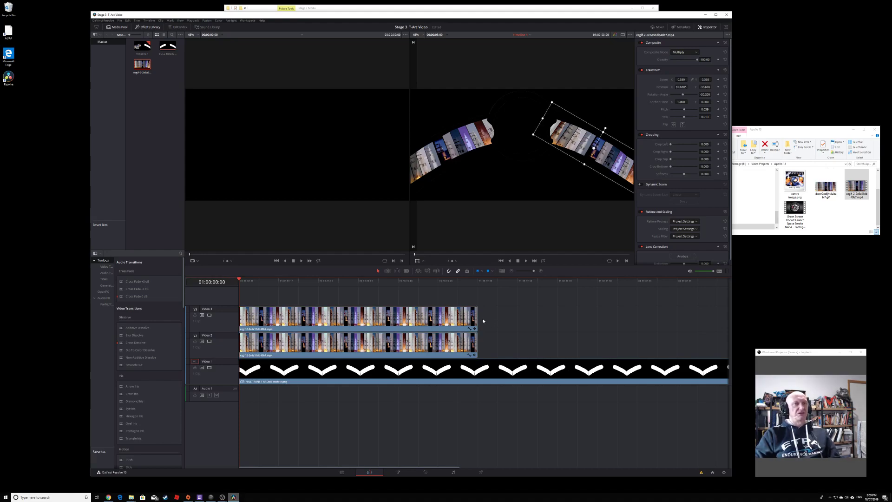
{"action": "key", "text": "Down"}
{"action": "key", "text": "ctrl+v"}
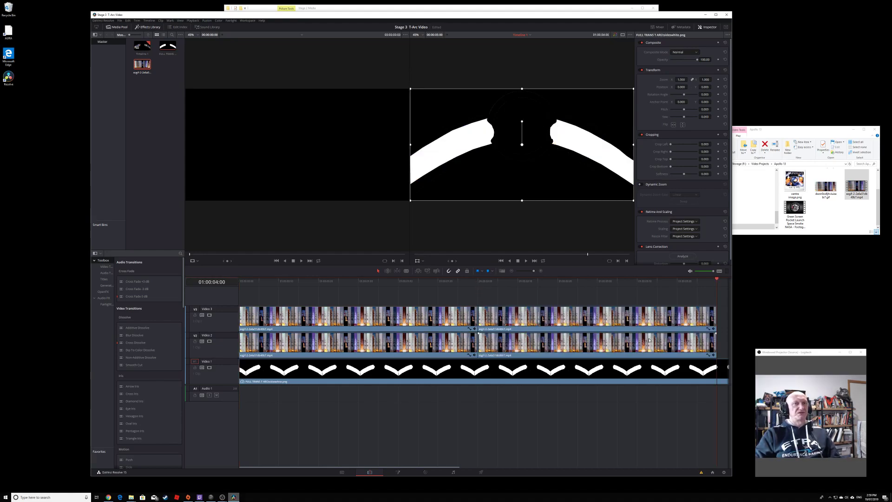
{"action": "key", "text": "ctrl+v"}
Trim the last rocket strip clips on Video 3 and Video 2 to end with the arc image on Video 1.
{"action": "left_click_drag", "start_coordinate": [485, 322], "coordinate": [365, 321]}
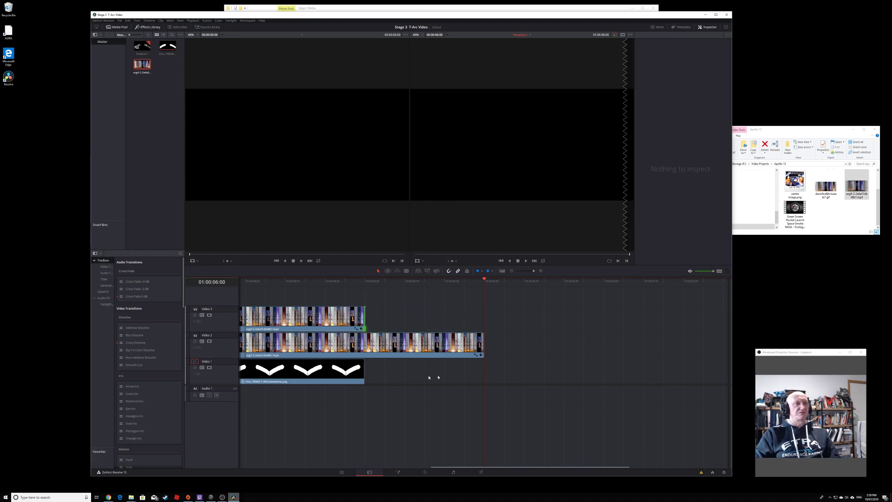
{"action": "left_click_drag", "start_coordinate": [484, 344], "coordinate": [366, 375]}
{"action": "left_click", "coordinate": [351, 379]}
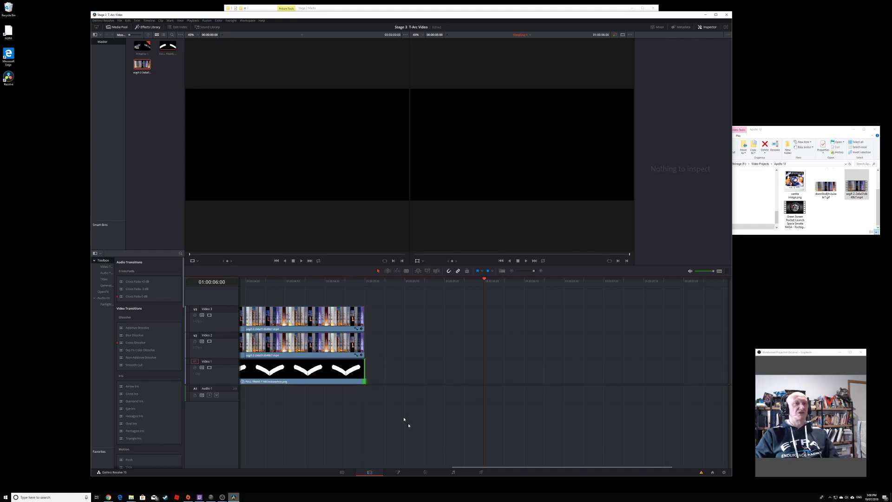
Play the timeline from near its start to preview the rocket footage in both arcs.
{"action": "left_click_drag", "start_coordinate": [520, 471], "coordinate": [285, 462]}
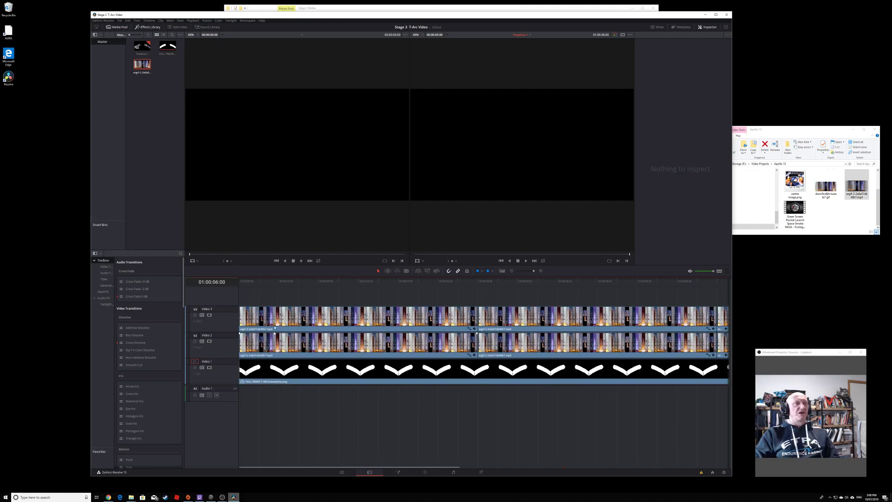
{"action": "left_click", "coordinate": [252, 282]}
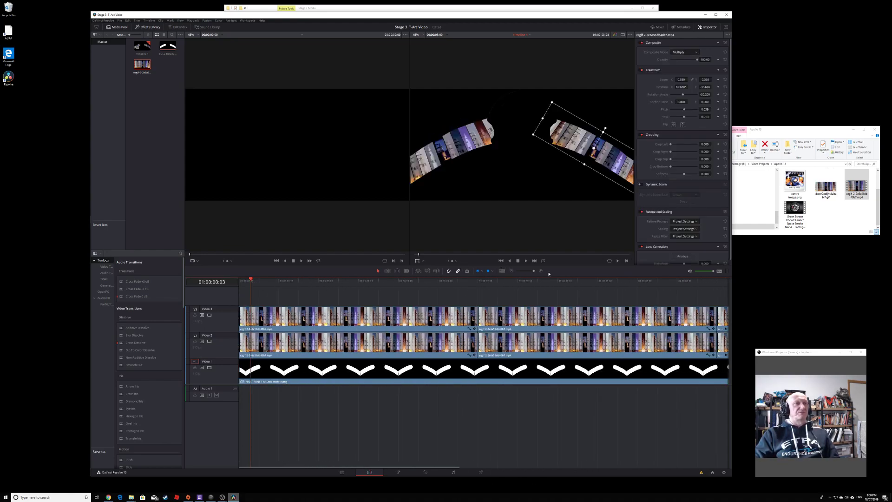
{"action": "left_click", "coordinate": [526, 261]}
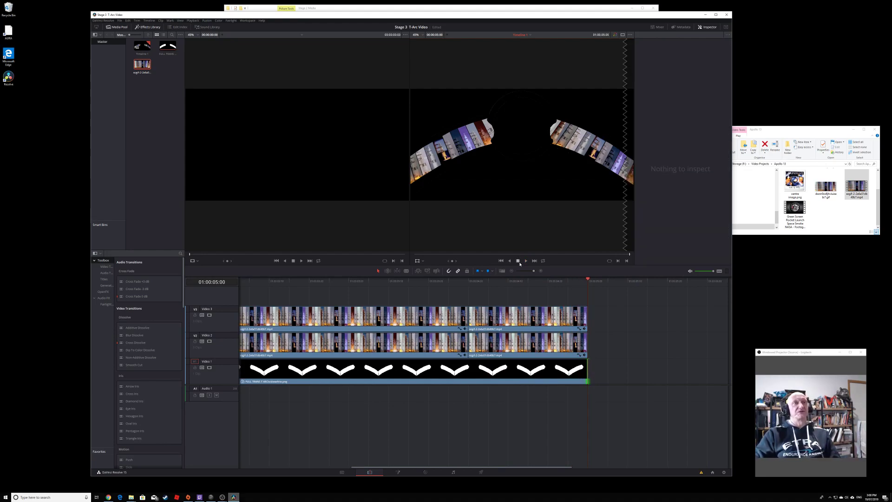
Set up the render output as tarcvideo in the Test Directory folder inside the Apollo 13 folder.
{"action": "left_click", "coordinate": [481, 473]}
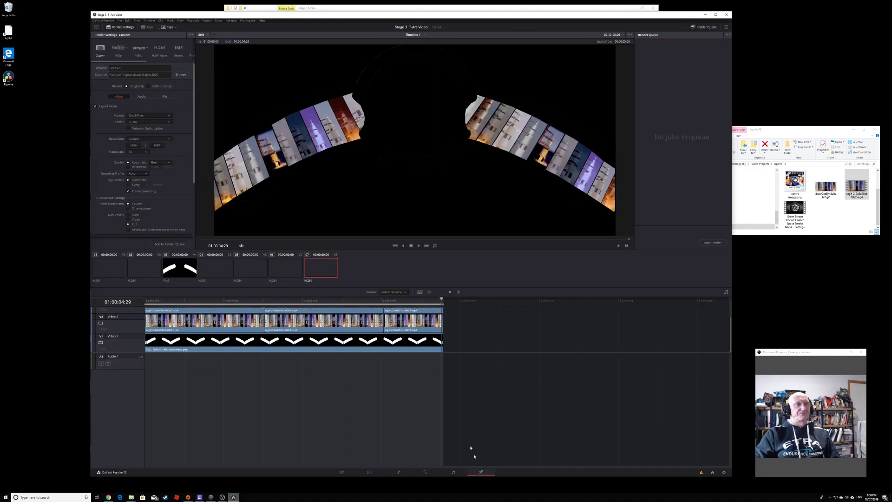
{"action": "left_click", "coordinate": [180, 74]}
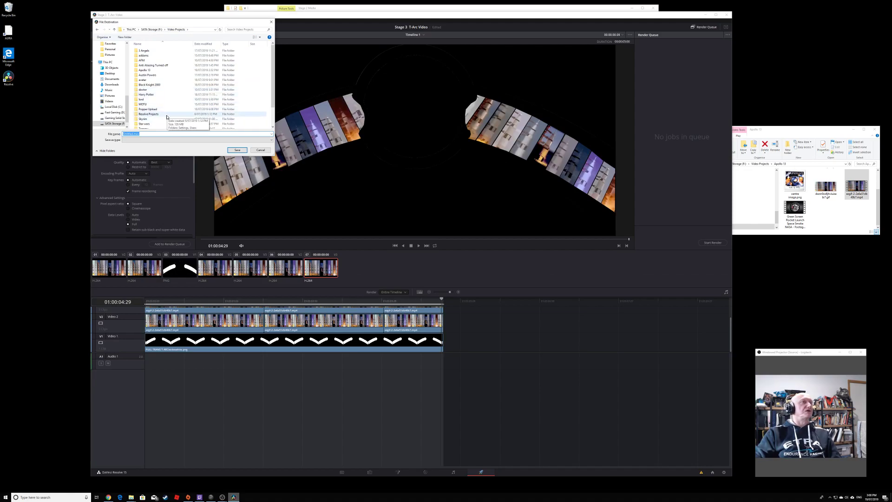
{"action": "double_click", "coordinate": [145, 70]}
{"action": "double_click", "coordinate": [145, 56]}
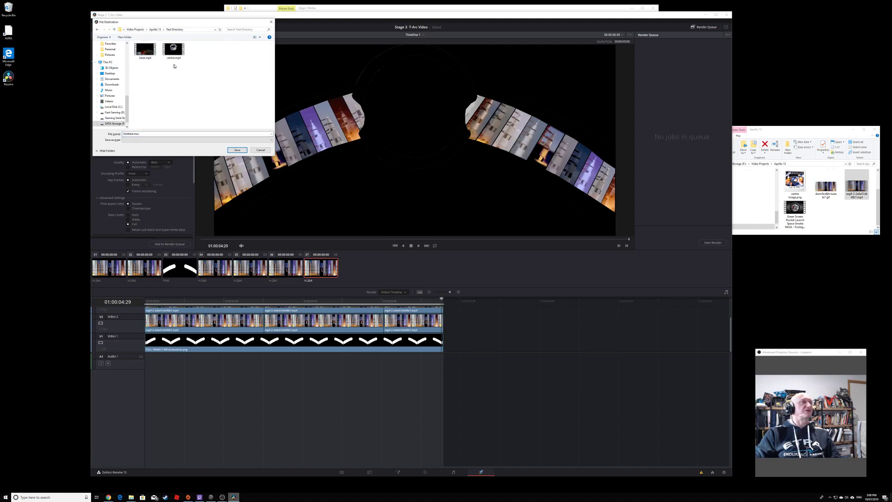
{"action": "left_click", "coordinate": [148, 133]}
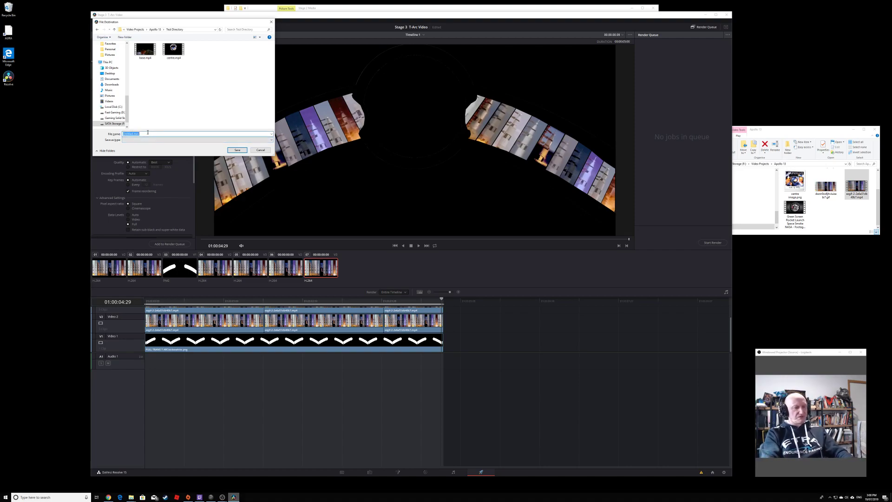
{"action": "type", "text": "fa"}
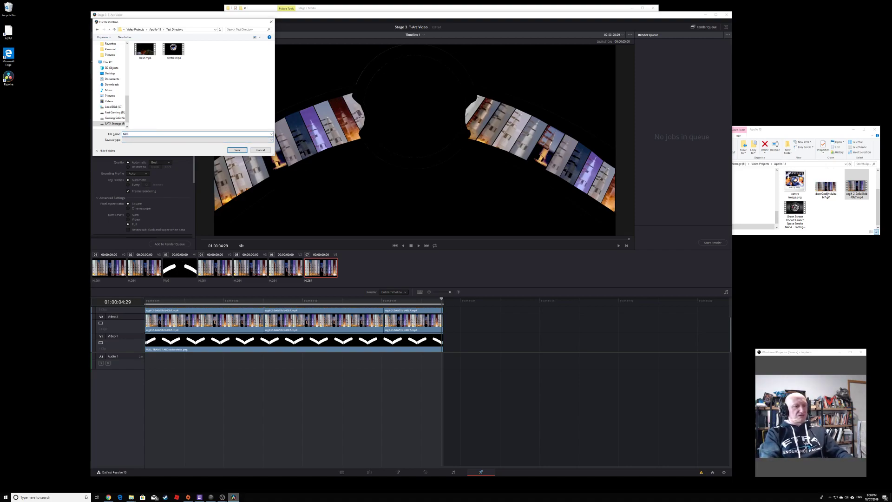
{"action": "key", "text": "Return"}
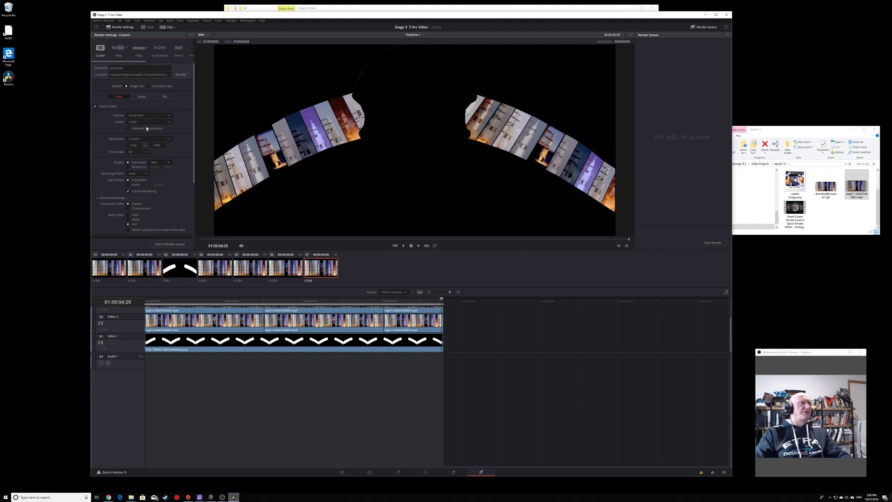
Set the render format to MP4, add the job to the render queue and start rendering.
{"action": "left_click", "coordinate": [149, 115]}
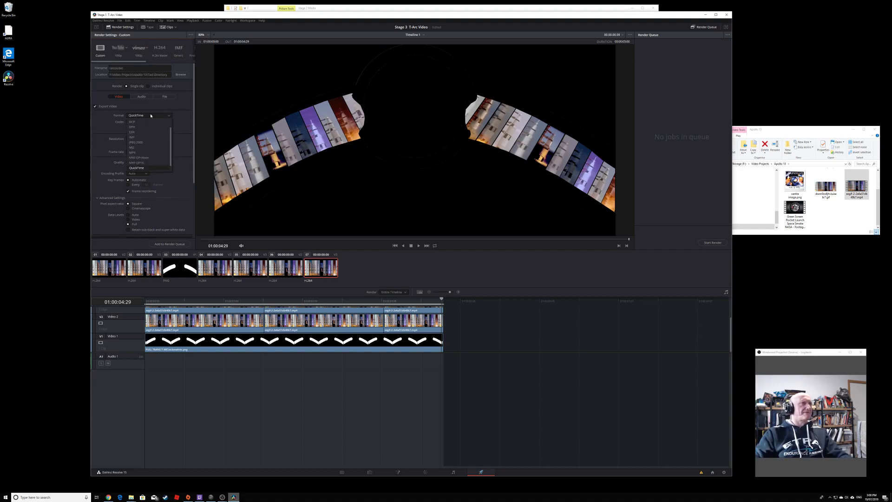
{"action": "left_click", "coordinate": [151, 153]}
{"action": "left_click", "coordinate": [169, 244]}
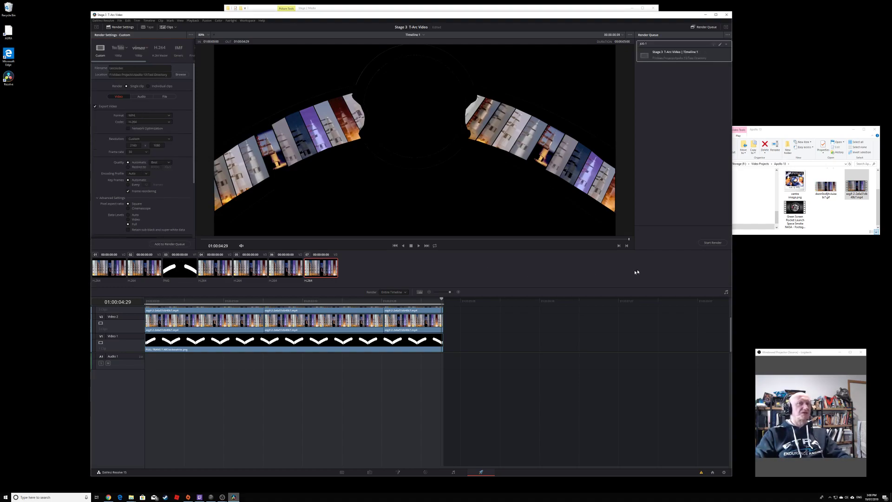
{"action": "left_click", "coordinate": [702, 243]}
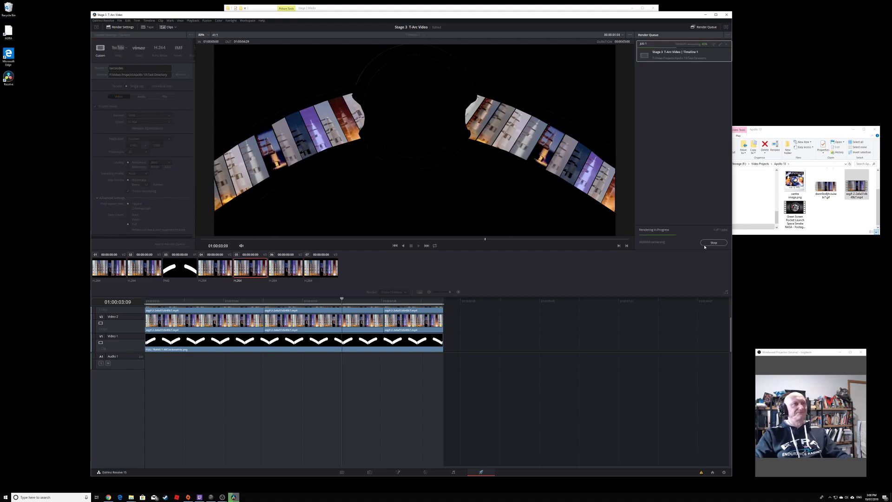
Open the rendered tarcvideo.mp4 from the Apollo 13 Test Directory in the video player to check it, and close the player.
{"action": "left_click", "coordinate": [762, 171]}
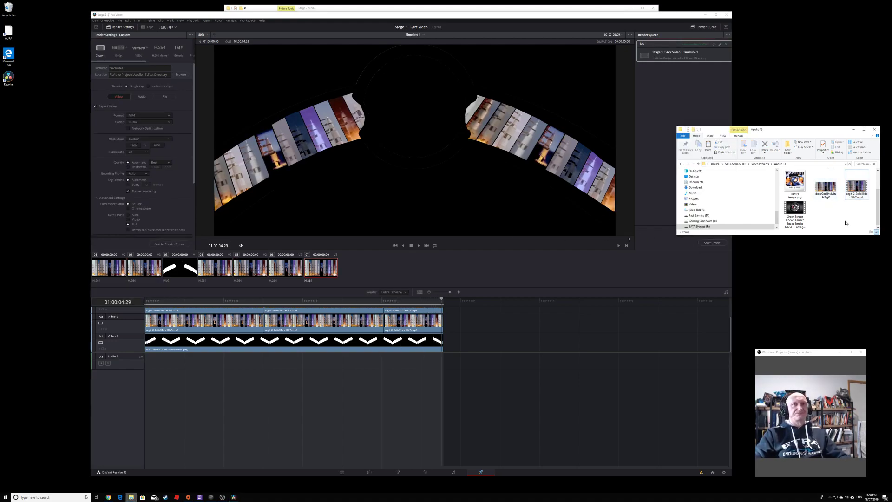
{"action": "scroll", "coordinate": [804, 203], "scroll_direction": "up", "scroll_amount": 2}
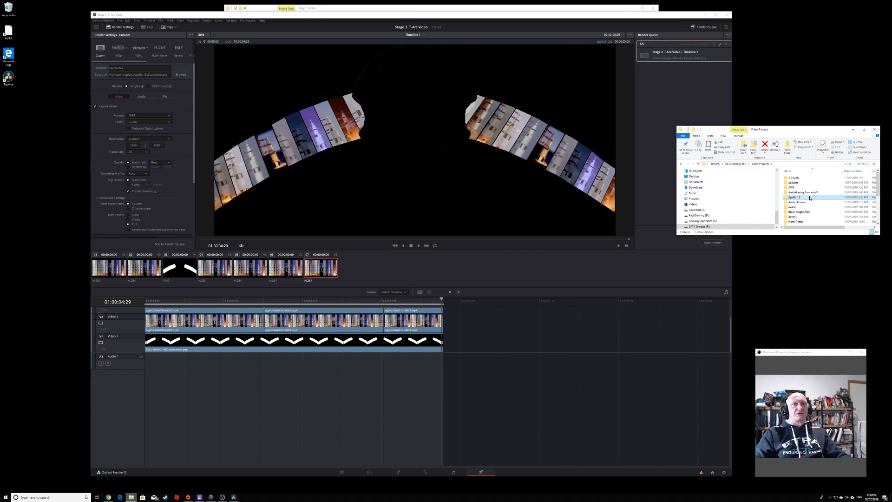
{"action": "double_click", "coordinate": [795, 183]}
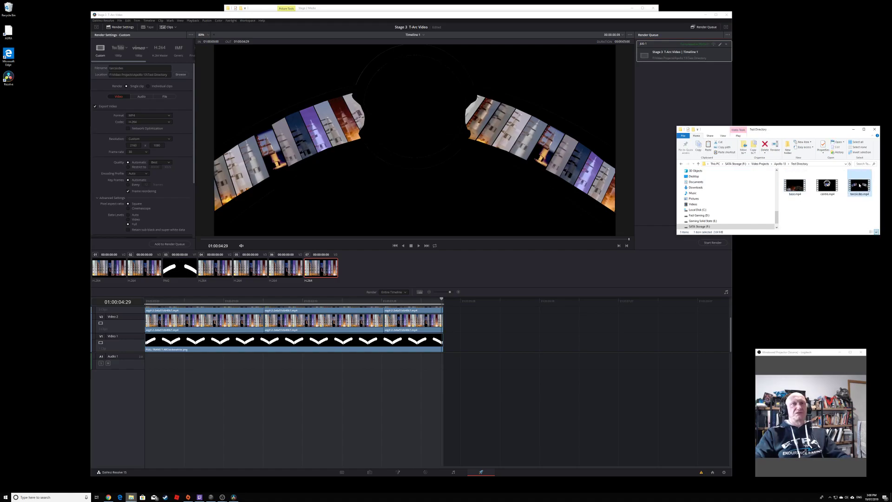
{"action": "double_click", "coordinate": [858, 184]}
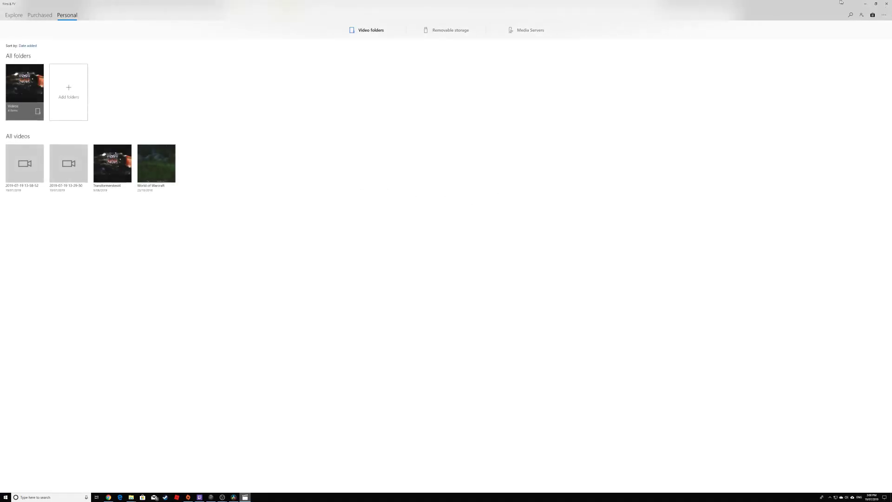
{"action": "left_click", "coordinate": [886, 3]}
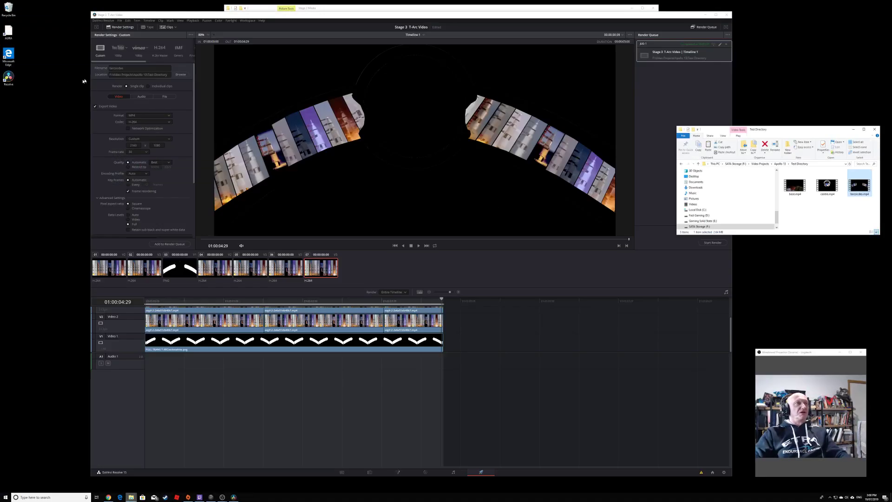
Import the Stage 4 Final Render project through the Project Manager and open it.
{"action": "left_click", "coordinate": [120, 21]}
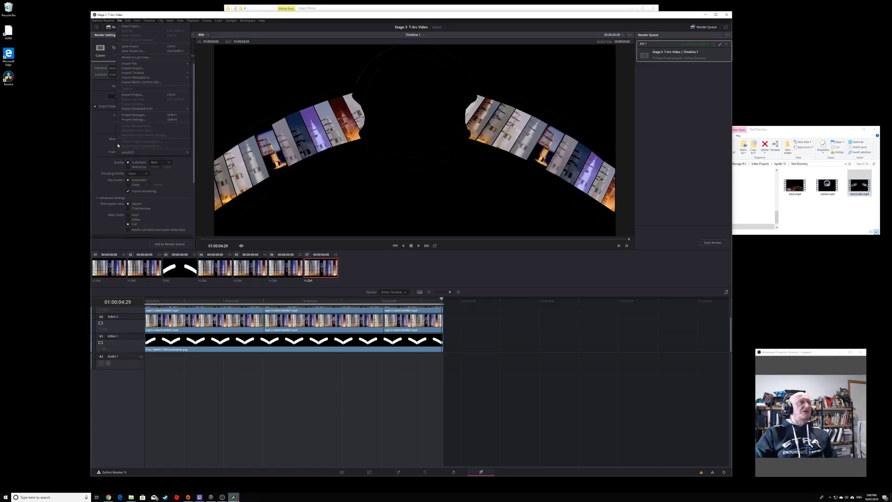
{"action": "left_click", "coordinate": [130, 116]}
{"action": "right_click", "coordinate": [526, 269]}
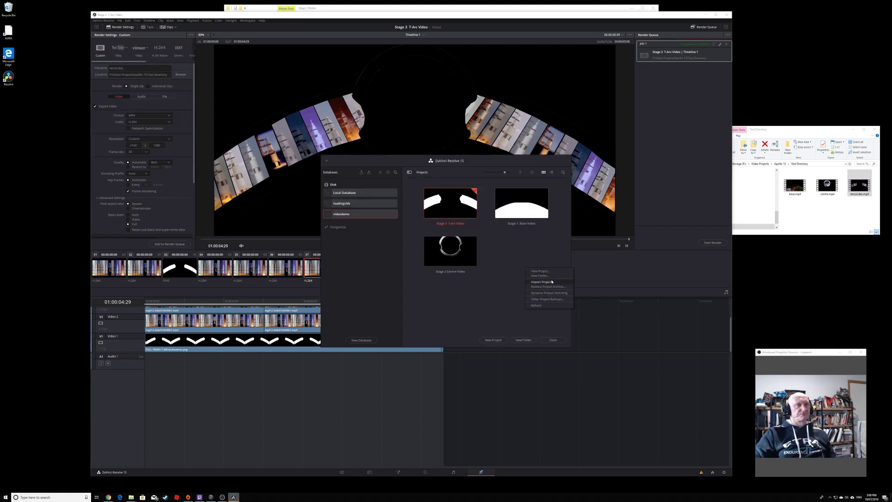
{"action": "left_click", "coordinate": [554, 283]}
{"action": "left_click", "coordinate": [419, 225]}
{"action": "double_click", "coordinate": [419, 225]}
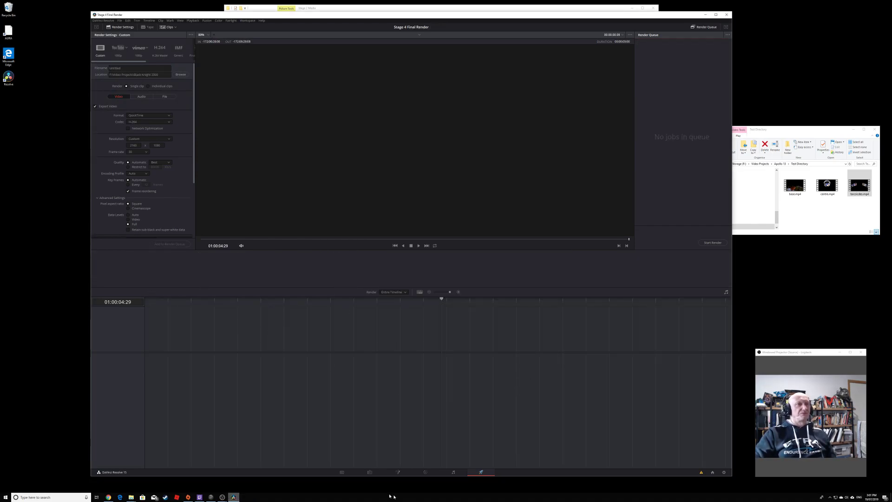
Import base.mp4, centre.mp4 and tarcvideo.mp4 from the Test Directory into the Stage 4 project's media pool for editing.
{"action": "left_click", "coordinate": [370, 472]}
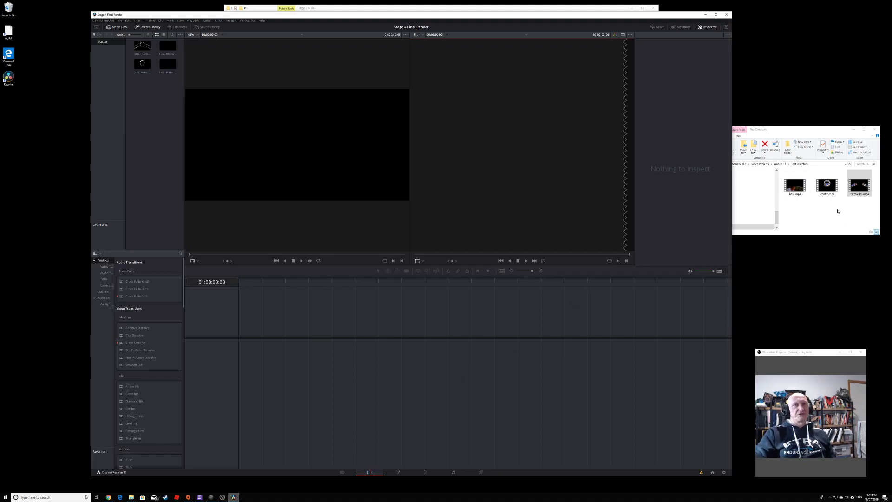
{"action": "left_click", "coordinate": [839, 212]}
{"action": "left_click_drag", "start_coordinate": [872, 204], "coordinate": [151, 135]}
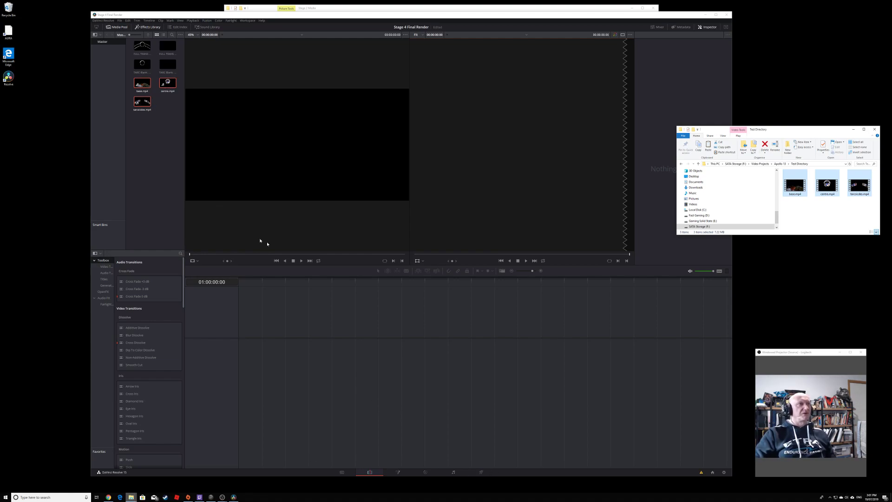
Place base.mp4 on Video 1 and the T-Arc clip on Video 2, both starting at the beginning of a new timeline.
{"action": "left_click_drag", "start_coordinate": [407, 17], "coordinate": [431, 9]}
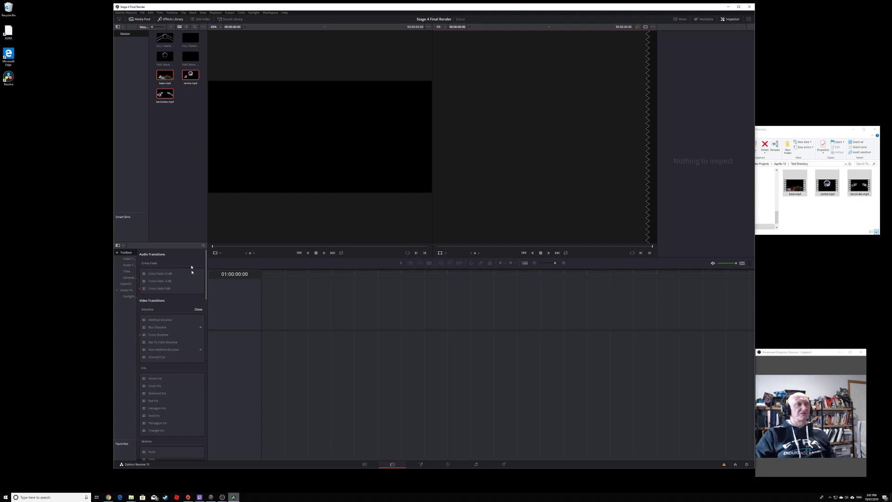
{"action": "left_click_drag", "start_coordinate": [165, 77], "coordinate": [262, 368]}
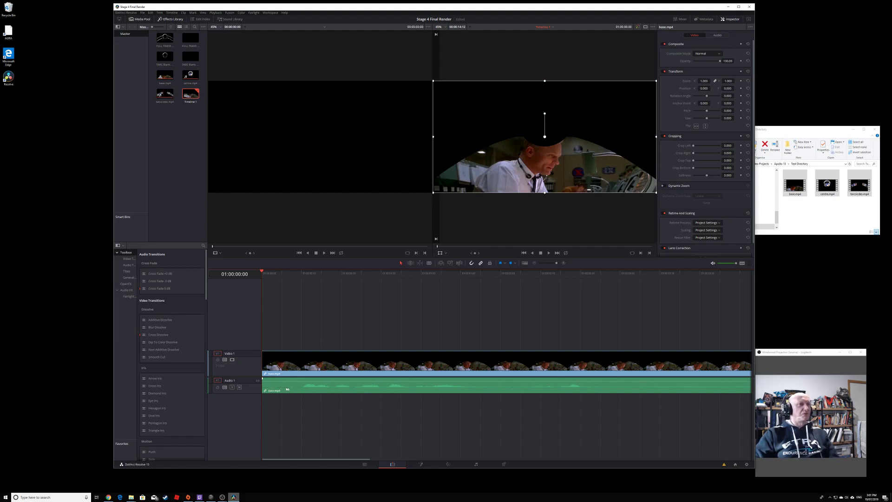
{"action": "left_click_drag", "start_coordinate": [165, 95], "coordinate": [265, 339]}
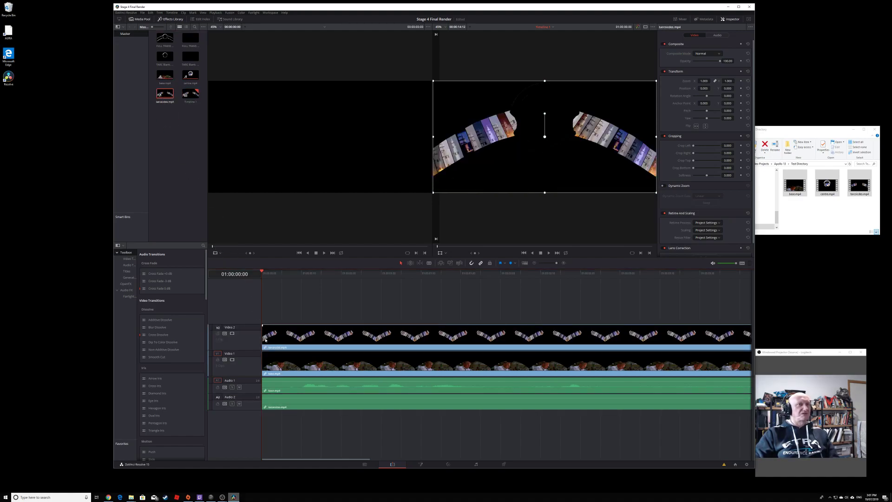
Unlink the T-Arc clip's audio from its video and delete the audio on Audio 2.
{"action": "left_click", "coordinate": [282, 412]}
{"action": "right_click", "coordinate": [278, 345]}
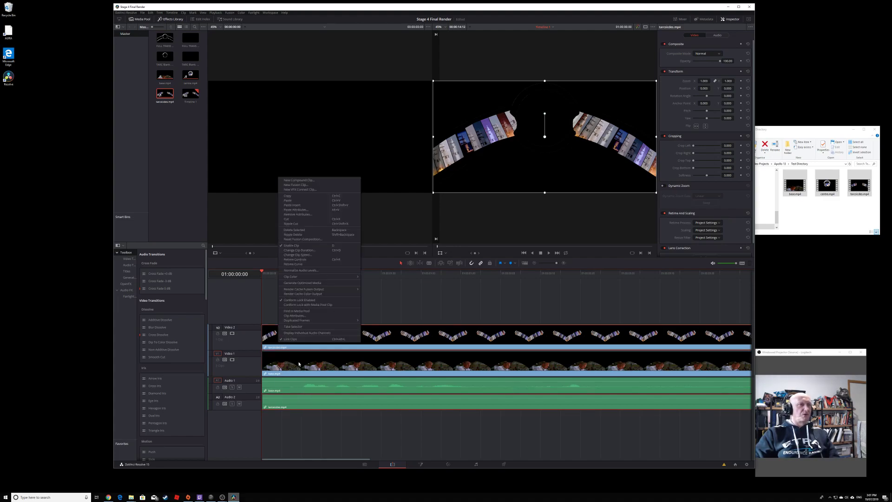
{"action": "left_click", "coordinate": [295, 339]}
{"action": "left_click", "coordinate": [319, 424]}
{"action": "left_click", "coordinate": [282, 404]}
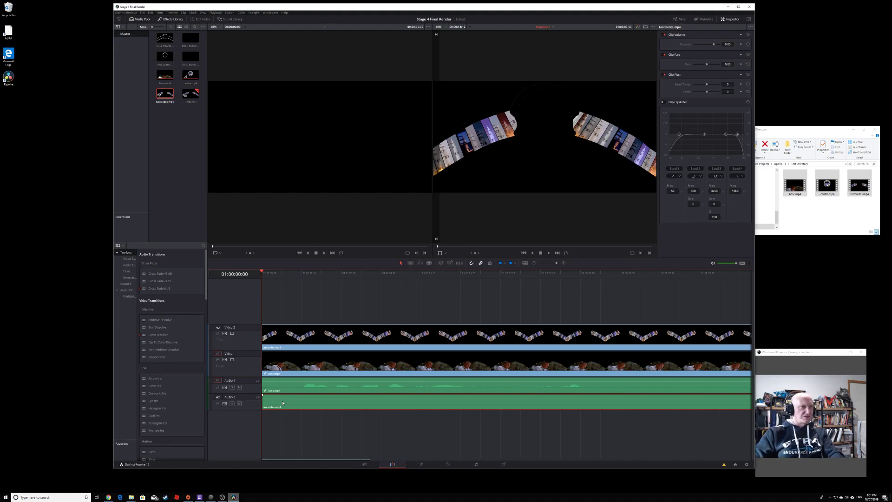
{"action": "right_click", "coordinate": [282, 403]}
{"action": "left_click", "coordinate": [299, 319]}
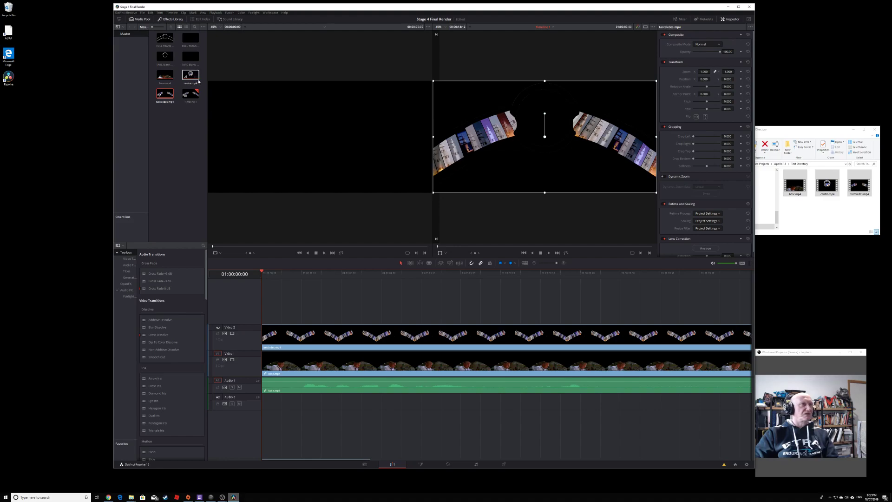
Place centre.mp4 on Video 3 at the start of the timeline, and delete its unlinked audio from Audio 3.
{"action": "left_click_drag", "start_coordinate": [191, 75], "coordinate": [265, 311]}
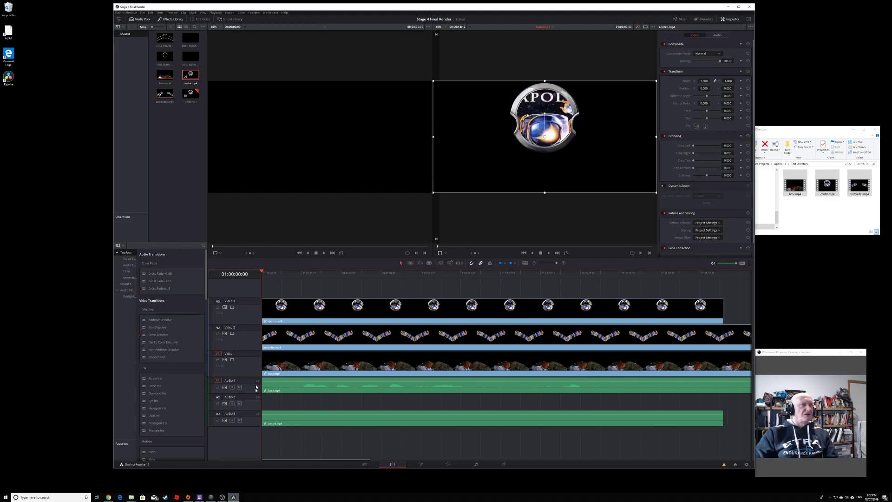
{"action": "left_click", "coordinate": [299, 420]}
{"action": "right_click", "coordinate": [291, 418]}
{"action": "left_click", "coordinate": [297, 421]}
{"action": "right_click", "coordinate": [300, 424]}
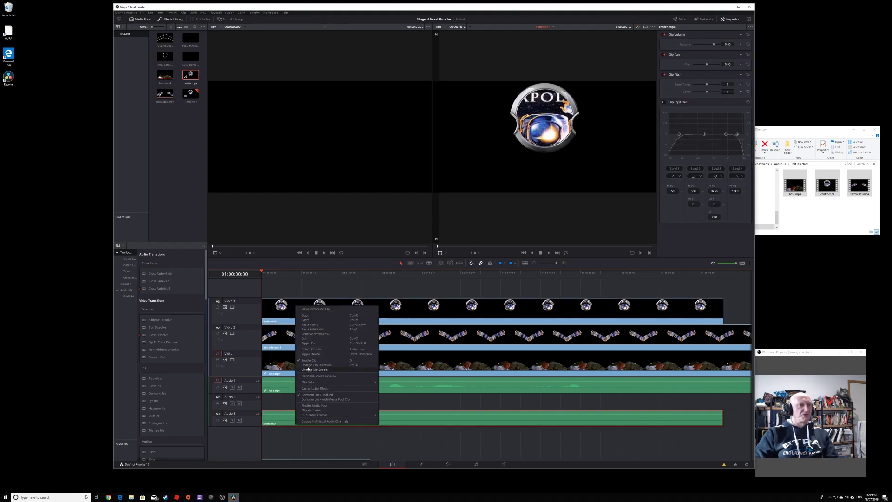
{"action": "left_click", "coordinate": [311, 349]}
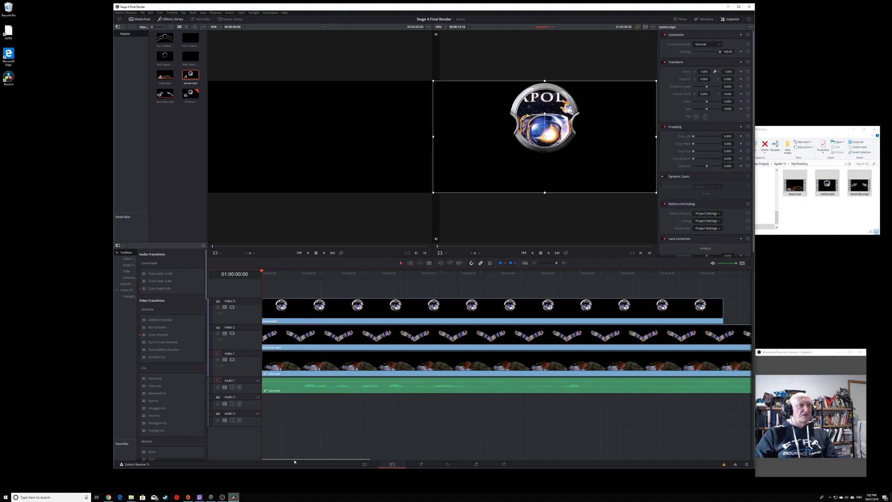
Set the composite mode to Add for the base, T-Arc and centre clips.
{"action": "left_click", "coordinate": [364, 364]}
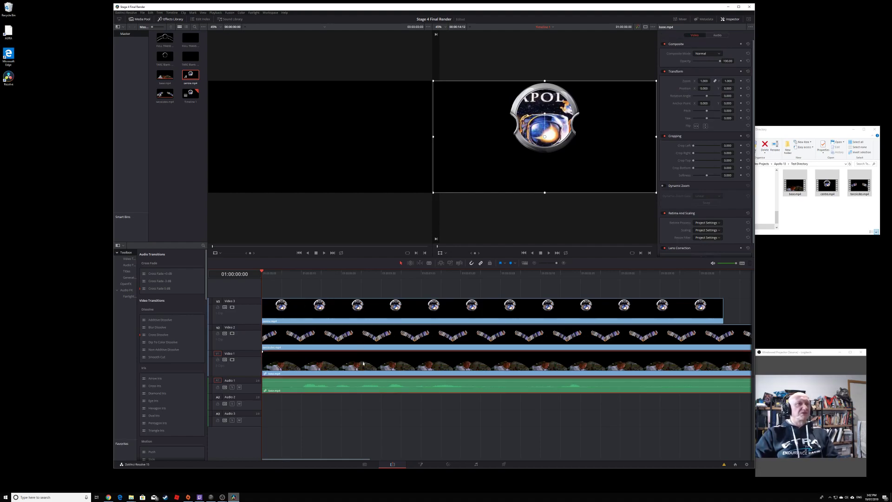
{"action": "left_click", "coordinate": [720, 54]}
{"action": "left_click", "coordinate": [703, 61]}
{"action": "left_click", "coordinate": [398, 332]}
{"action": "left_click", "coordinate": [718, 44]}
{"action": "left_click", "coordinate": [703, 60]}
{"action": "left_click", "coordinate": [466, 299]}
{"action": "left_click", "coordinate": [718, 44]}
{"action": "left_click", "coordinate": [703, 60]}
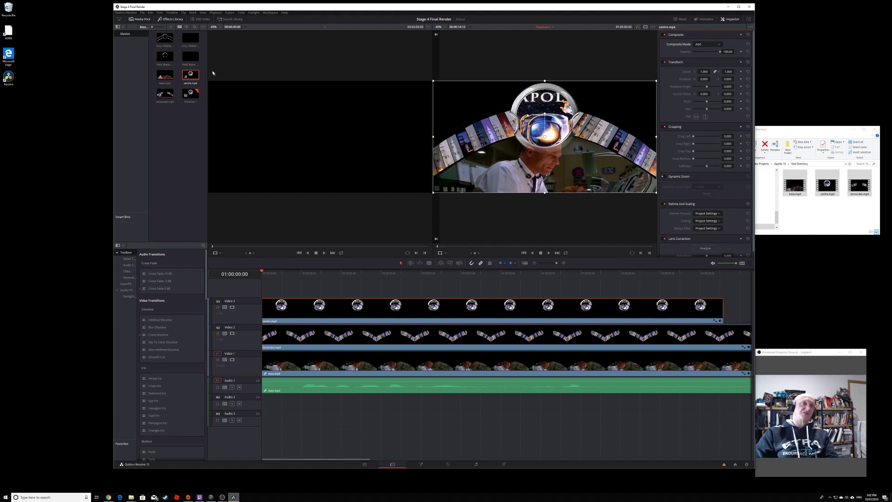
Overlay the full T-Arc frame PNG on Video 4 from the start of the timeline and play the composite.
{"action": "left_click_drag", "start_coordinate": [165, 39], "coordinate": [267, 287]}
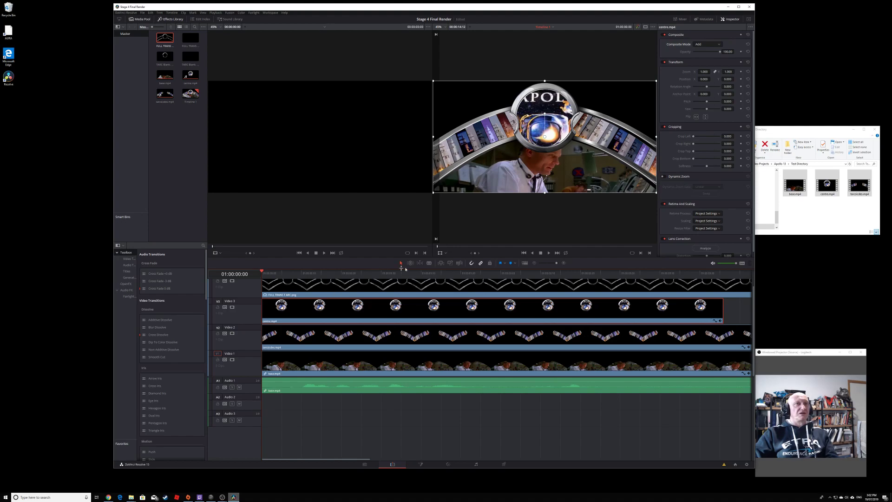
{"action": "left_click", "coordinate": [549, 255]}
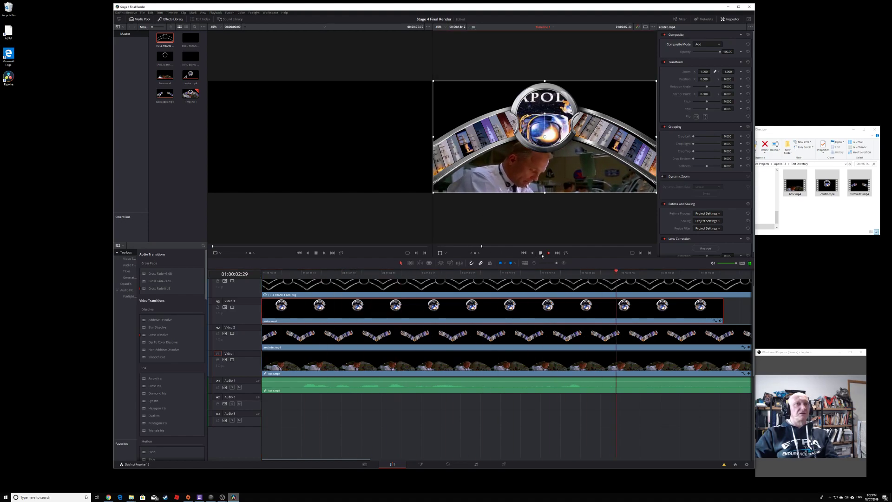
{"action": "left_click", "coordinate": [541, 254]}
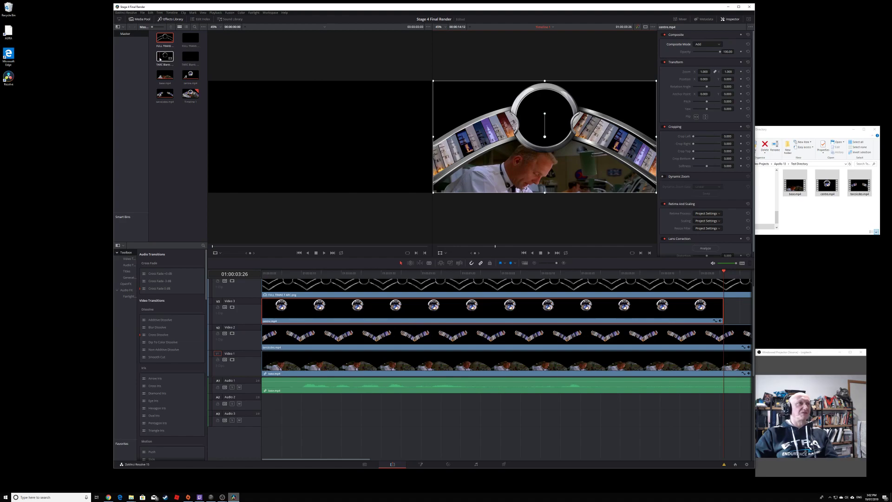
{"action": "scroll", "coordinate": [300, 285], "scroll_direction": "up", "scroll_amount": 1}
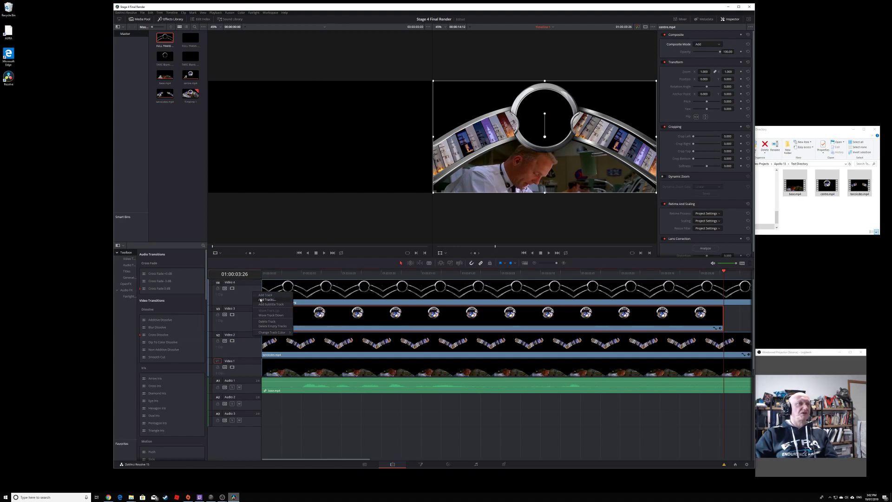
{"action": "scroll", "coordinate": [260, 297], "scroll_direction": "up", "scroll_amount": 2}
{"action": "left_click_drag", "start_coordinate": [171, 61], "coordinate": [265, 289]}
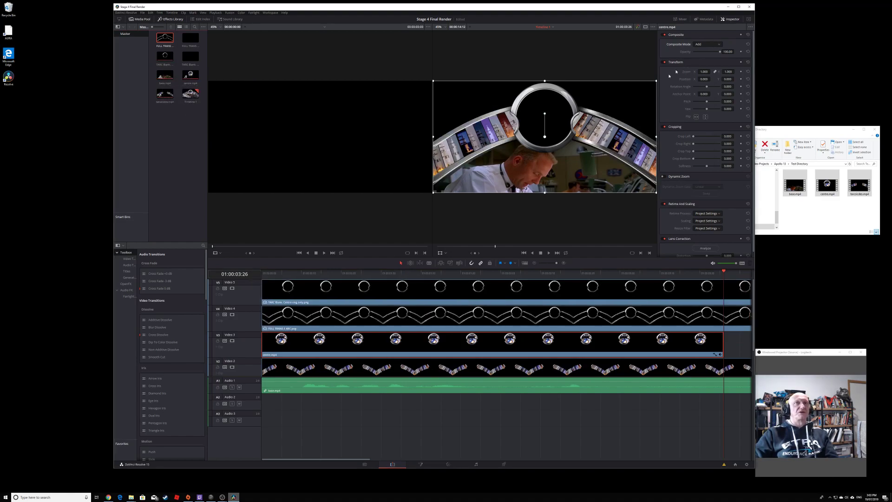
{"action": "right_click", "coordinate": [346, 285]}
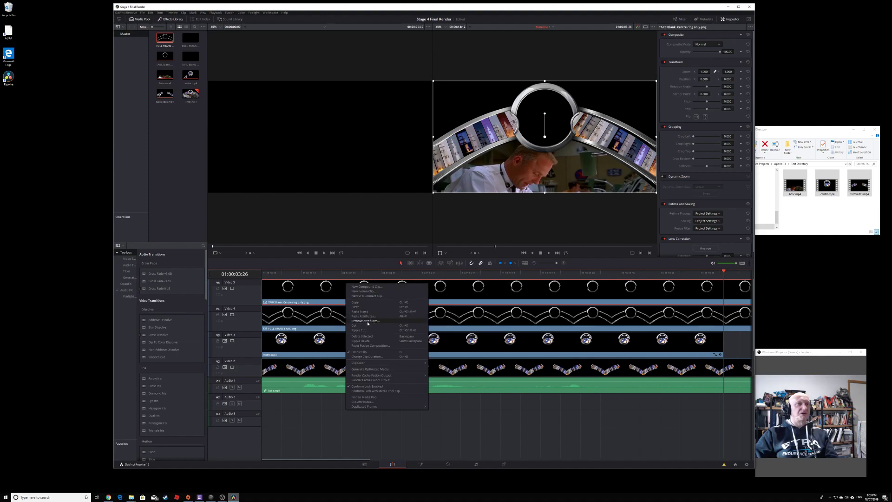
{"action": "left_click", "coordinate": [370, 326]}
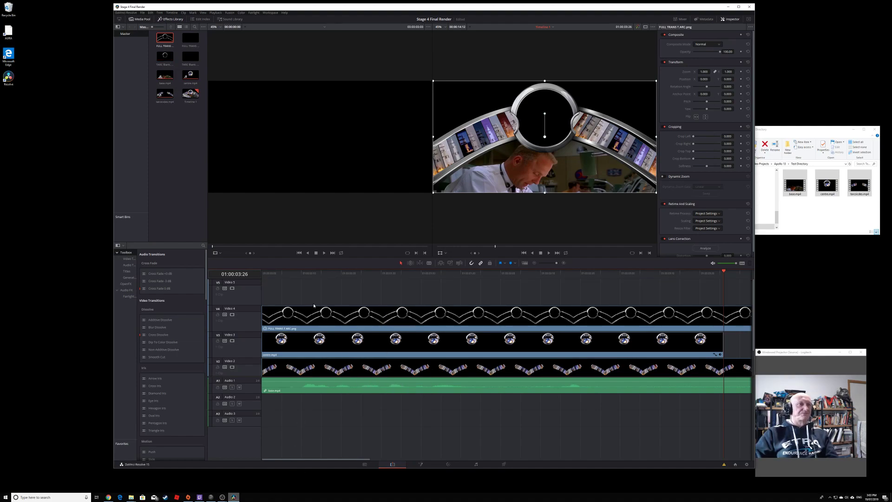
Return to the start of the timeline and play back the combined video.
{"action": "left_click", "coordinate": [552, 246]}
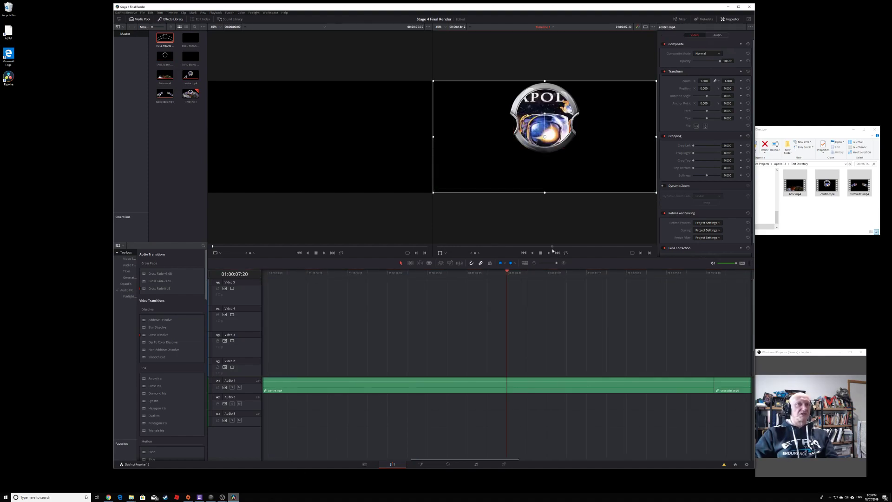
{"action": "left_click", "coordinate": [521, 253]}
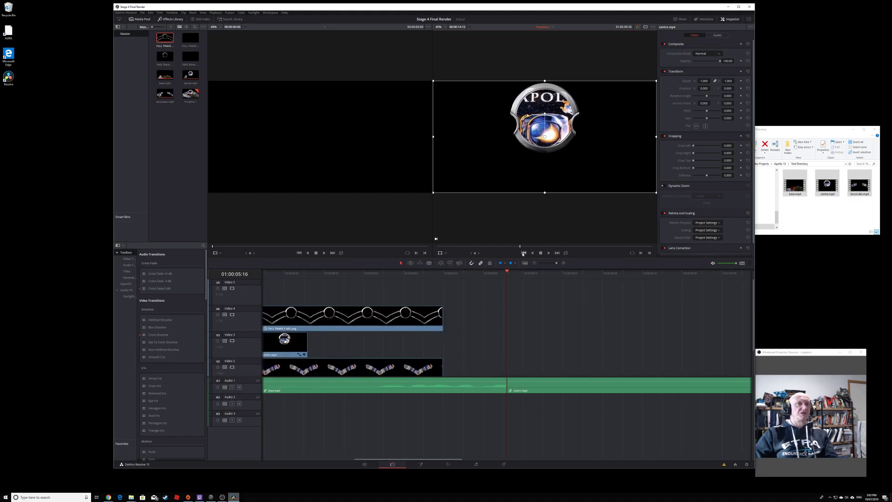
{"action": "left_click", "coordinate": [524, 252]}
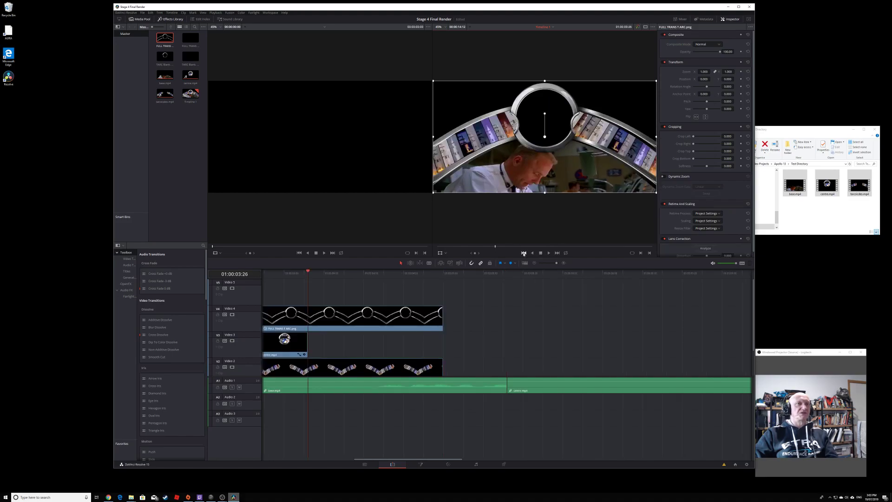
{"action": "left_click", "coordinate": [550, 253]}
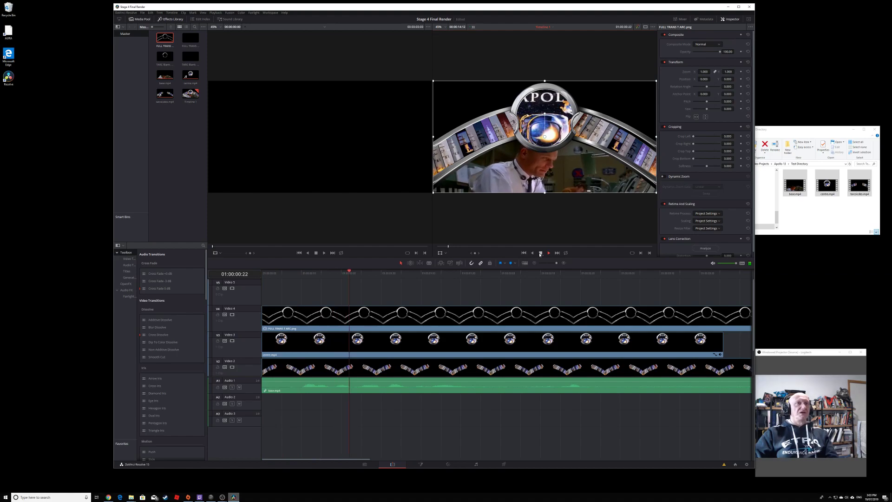
{"action": "key", "text": "space"}
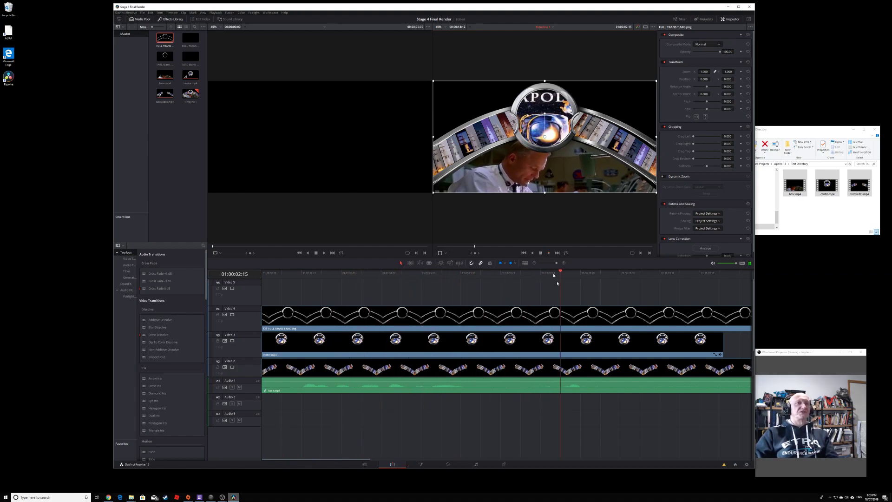
Import the Apollo 13 centre logo PNG from the Apollo 13 folder and place it on Video 5 at the timeline start.
{"action": "left_click", "coordinate": [865, 210]}
{"action": "key", "text": "BackSpace"}
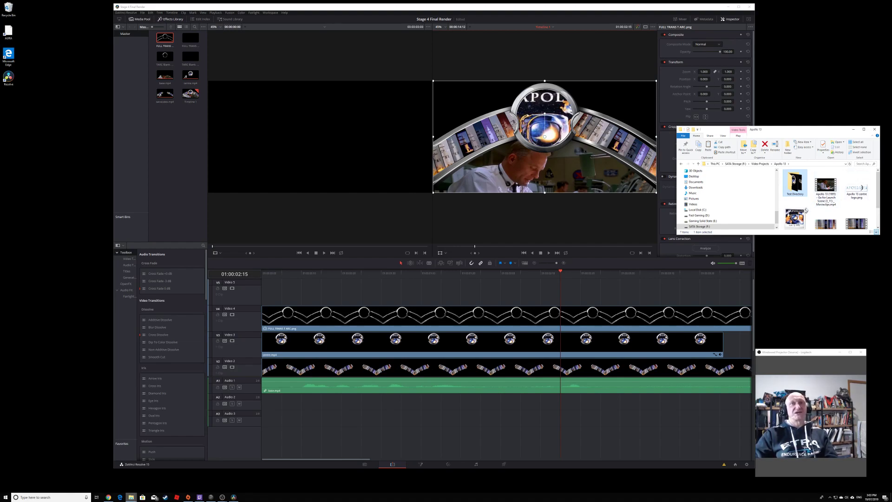
{"action": "left_click_drag", "start_coordinate": [854, 192], "coordinate": [154, 116]}
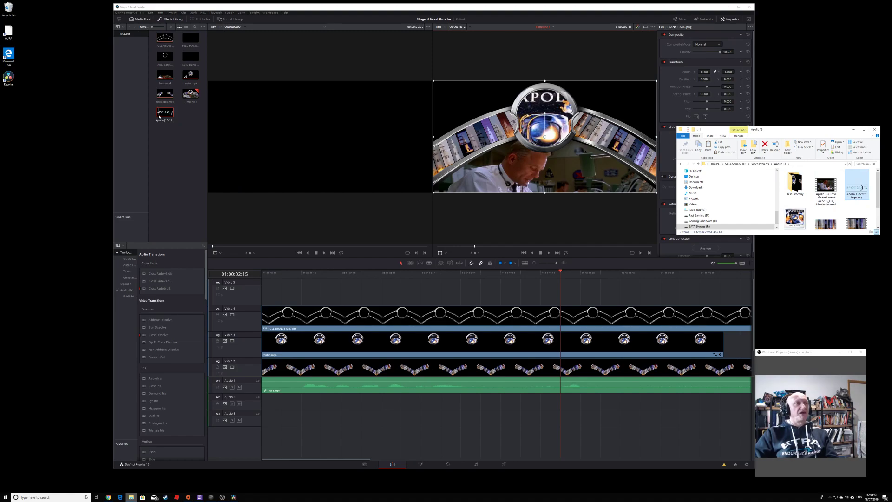
{"action": "left_click_drag", "start_coordinate": [165, 113], "coordinate": [262, 291]}
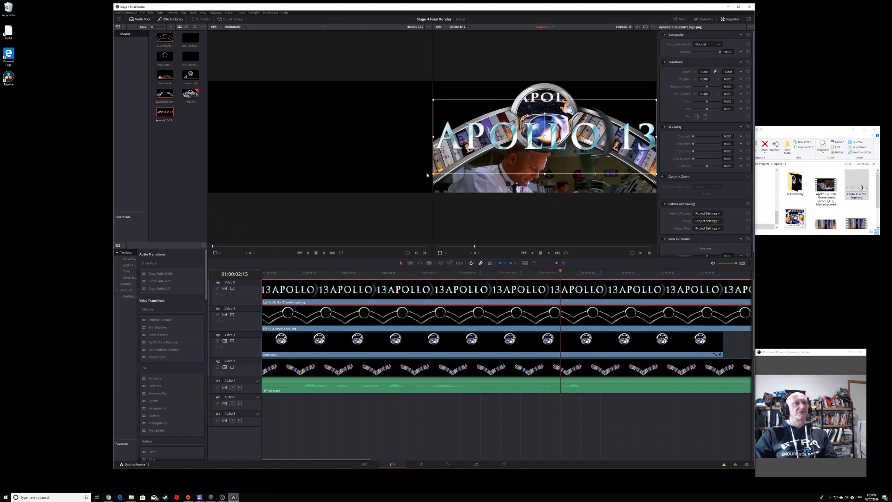
Scale the Apollo 13 logo to about 0.305, position it across the lower edge of the centre ring, and preview from the start.
{"action": "left_click_drag", "start_coordinate": [435, 175], "coordinate": [477, 151]}
{"action": "left_click_drag", "start_coordinate": [551, 134], "coordinate": [534, 149]}
{"action": "left_click_drag", "start_coordinate": [532, 149], "coordinate": [533, 144]}
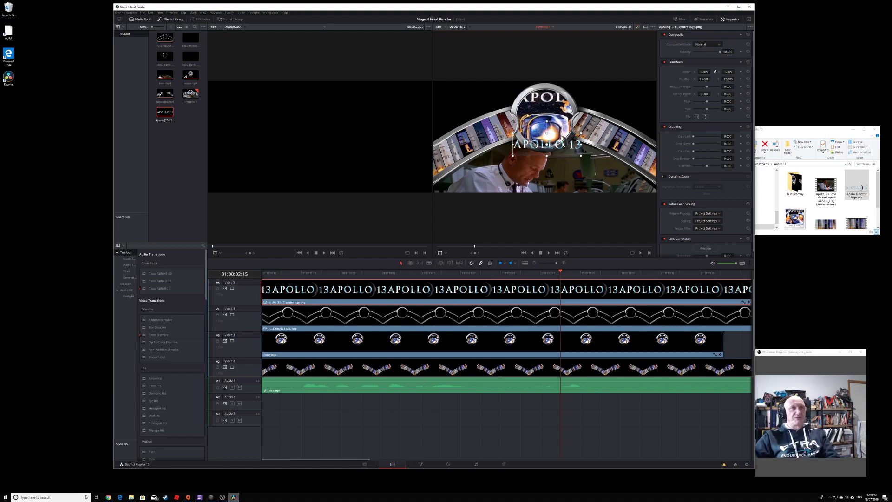
{"action": "mouse_move", "coordinate": [563, 144]}
{"action": "left_mouse_down"}
{"action": "mouse_move", "coordinate": [561, 88]}
{"action": "mouse_move", "coordinate": [563, 146]}
{"action": "left_mouse_up"}
{"action": "key", "text": "Home"}
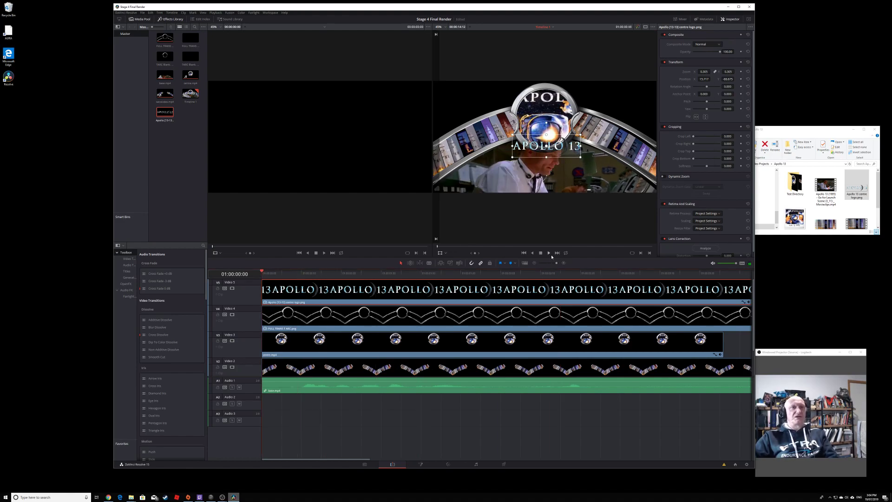
{"action": "left_click", "coordinate": [549, 254]}
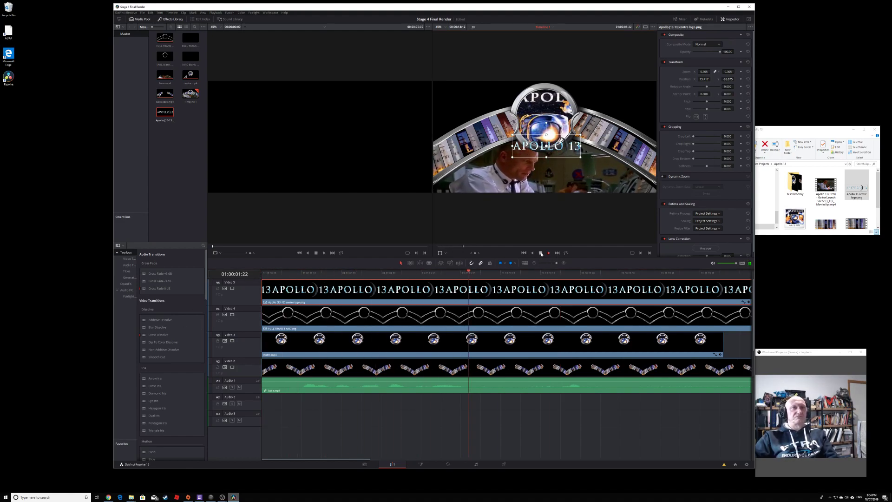
{"action": "key", "text": "space"}
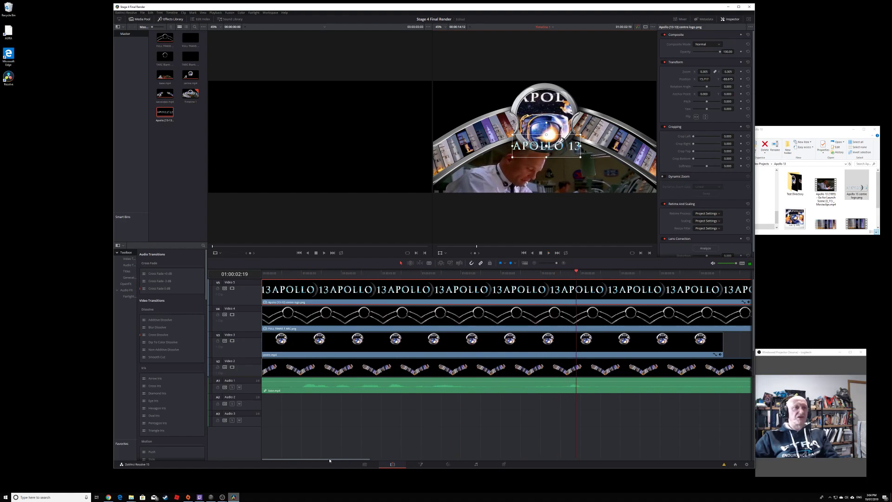
Unlink the leftover centre.mp4 audio following the base audio on Audio 1, and delete it.
{"action": "left_click_drag", "start_coordinate": [331, 459], "coordinate": [393, 449]}
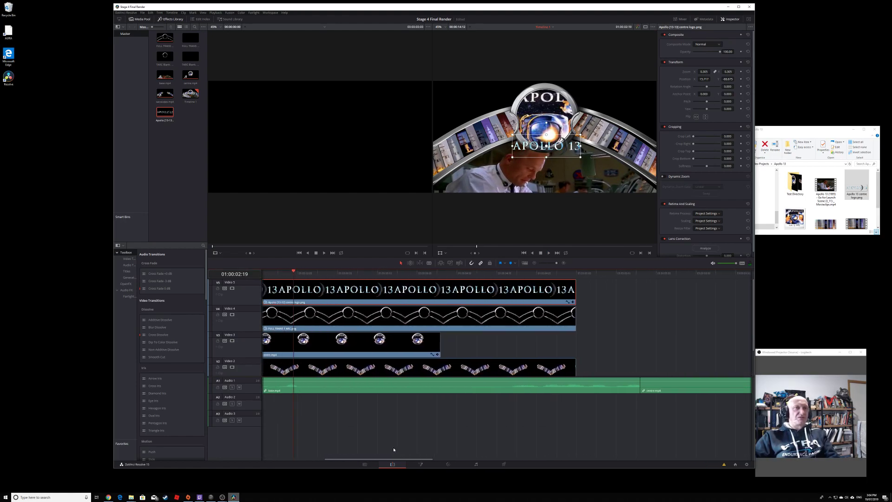
{"action": "left_click", "coordinate": [684, 391]}
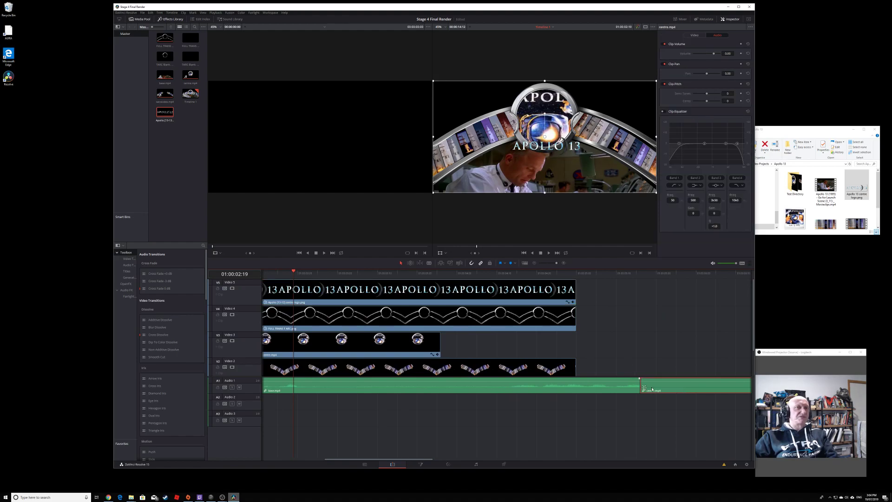
{"action": "right_click", "coordinate": [666, 388]}
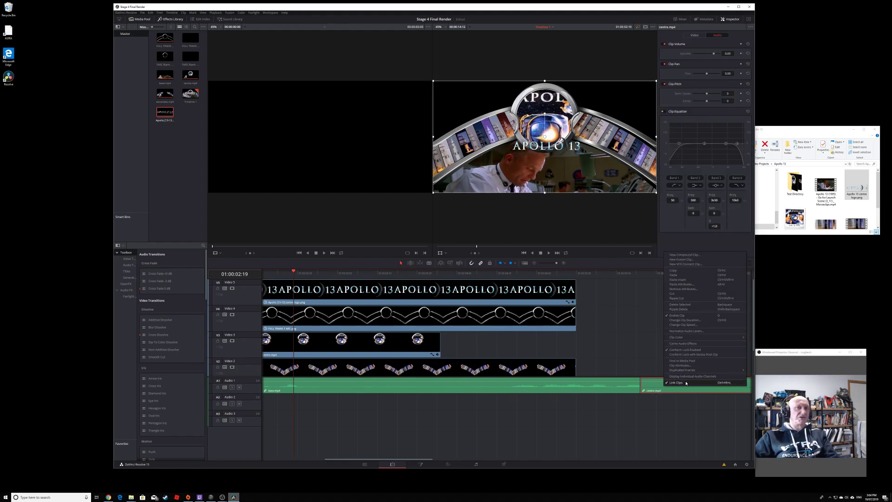
{"action": "left_click", "coordinate": [657, 421]}
{"action": "left_click", "coordinate": [665, 383]}
{"action": "right_click", "coordinate": [664, 383]}
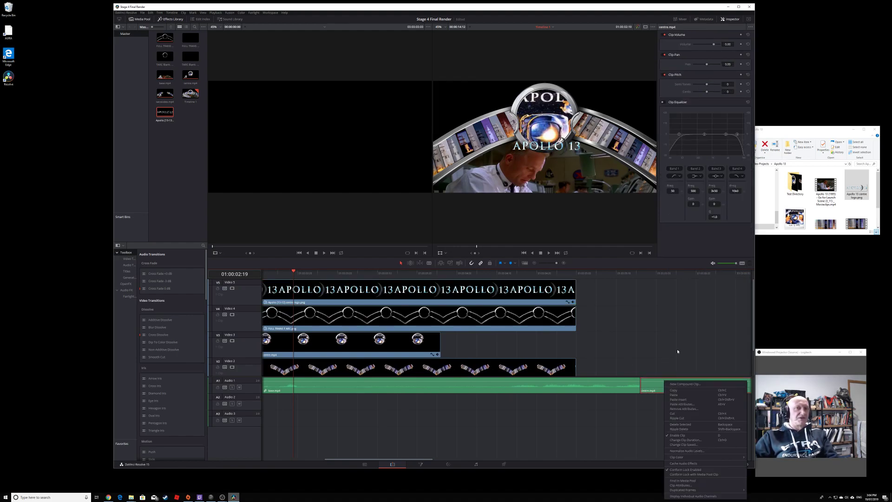
{"action": "left_click", "coordinate": [693, 415]}
{"action": "left_click_drag", "start_coordinate": [402, 462], "coordinate": [332, 461]}
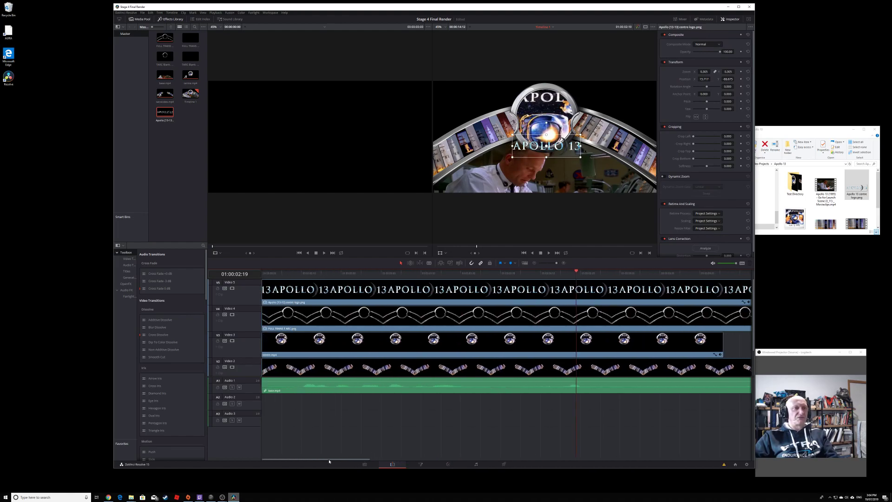
Delete the leftover centre.mp4 clip that follows the base video on Video 1.
{"action": "left_click_drag", "start_coordinate": [243, 464], "coordinate": [314, 463]}
{"action": "left_click", "coordinate": [589, 388]}
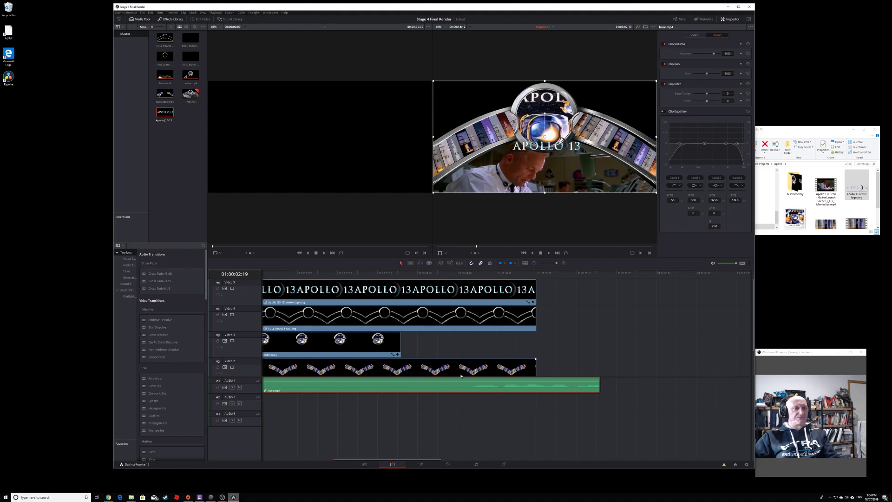
{"action": "scroll", "coordinate": [490, 345], "scroll_direction": "down", "scroll_amount": 2}
{"action": "left_click", "coordinate": [388, 458]}
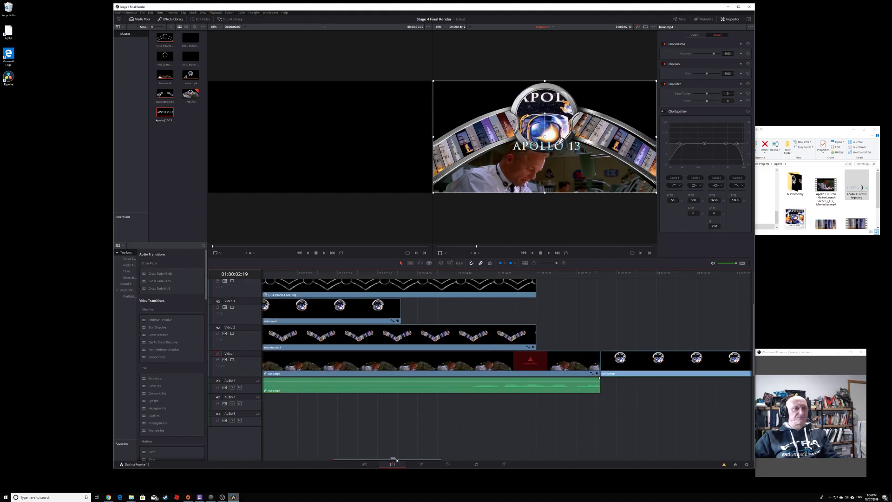
{"action": "right_click", "coordinate": [654, 365]}
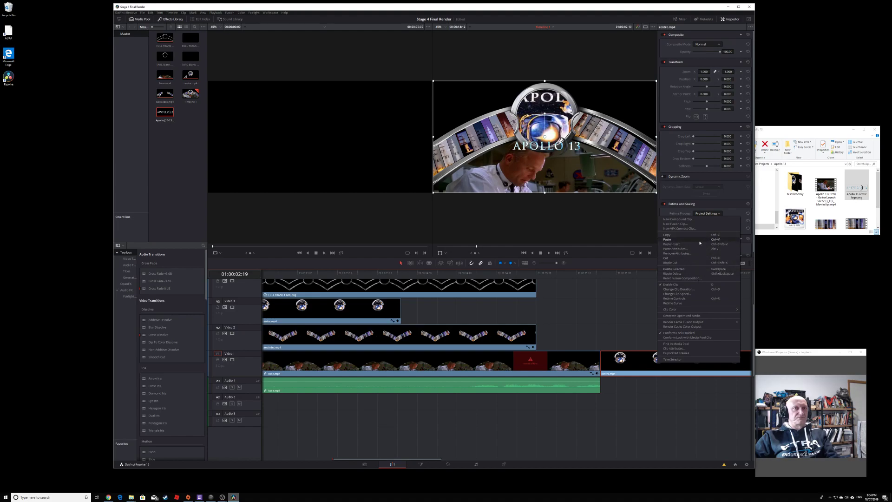
{"action": "left_click", "coordinate": [703, 259]}
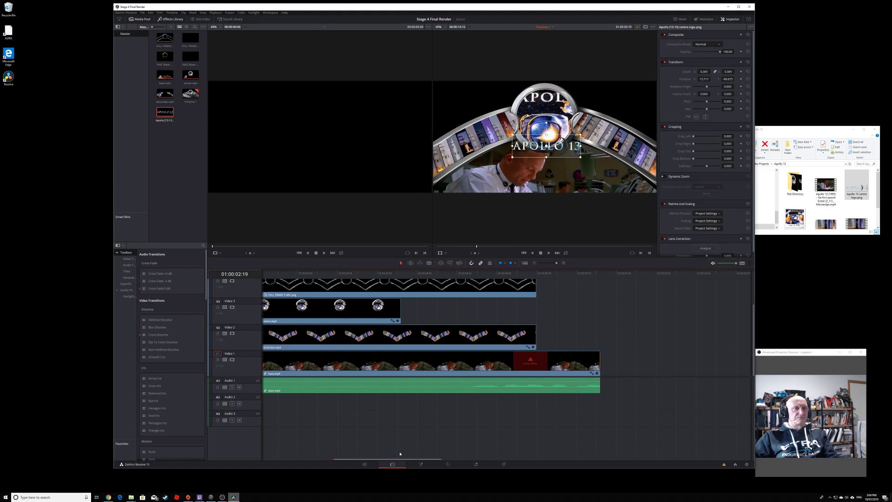
Delete the leftover T-Arc sides clip, with its linked audio, farther along Video 1 and Audio 1.
{"action": "left_click_drag", "start_coordinate": [405, 459], "coordinate": [530, 451]}
{"action": "left_click", "coordinate": [557, 360]}
{"action": "right_click", "coordinate": [558, 360]}
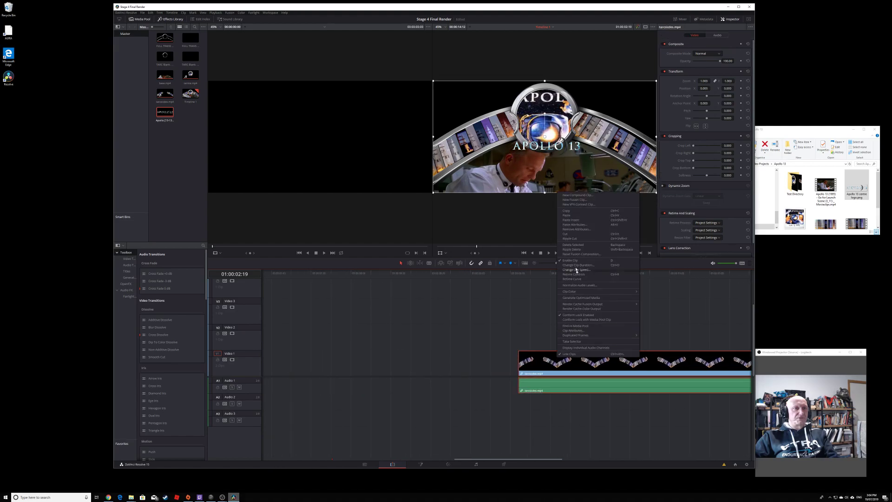
{"action": "left_click", "coordinate": [572, 250]}
Extend the Apollo 13 logo on Video 5 and the T-Arc frame on Video 4 to the end of the base clip.
{"action": "left_click_drag", "start_coordinate": [470, 459], "coordinate": [421, 477]}
{"action": "scroll", "coordinate": [343, 422], "scroll_direction": "left", "scroll_amount": 5}
{"action": "scroll", "coordinate": [343, 423], "scroll_direction": "up", "scroll_amount": 2}
{"action": "scroll", "coordinate": [343, 423], "scroll_direction": "down", "scroll_amount": 2}
{"action": "scroll", "coordinate": [513, 350], "scroll_direction": "up", "scroll_amount": 2}
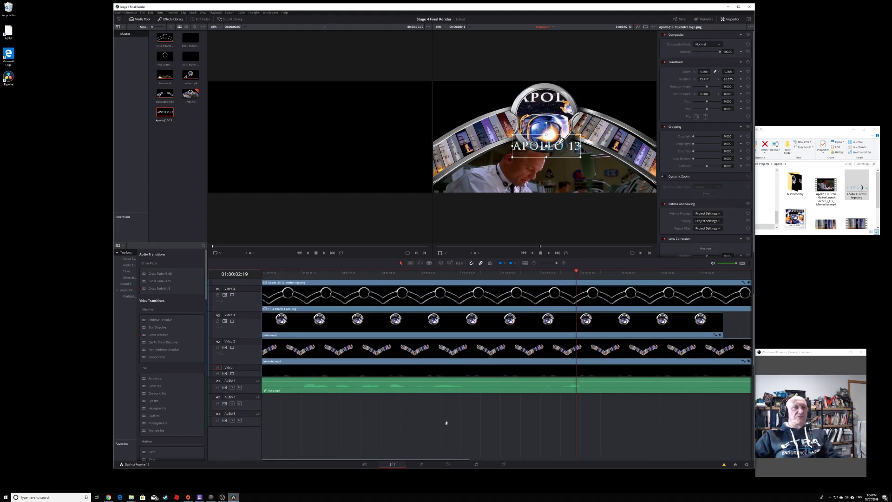
{"action": "scroll", "coordinate": [458, 331], "scroll_direction": "up", "scroll_amount": 1}
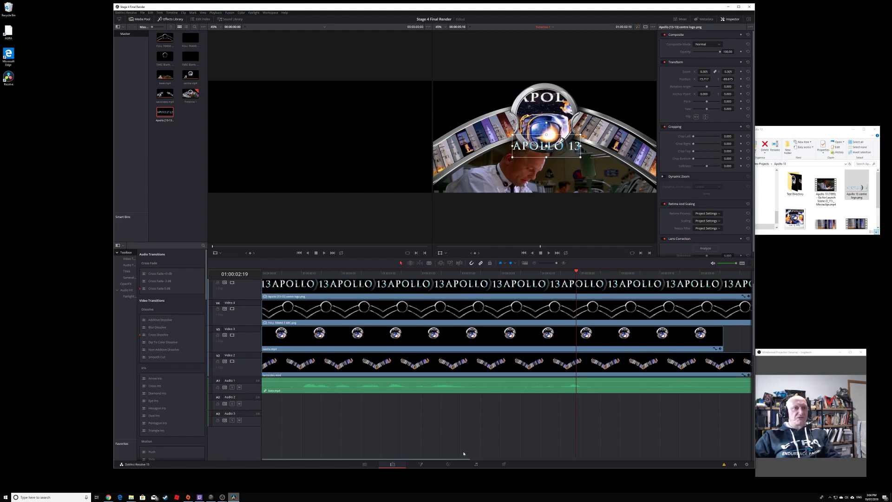
{"action": "scroll", "coordinate": [463, 460], "scroll_direction": "right", "scroll_amount": 5}
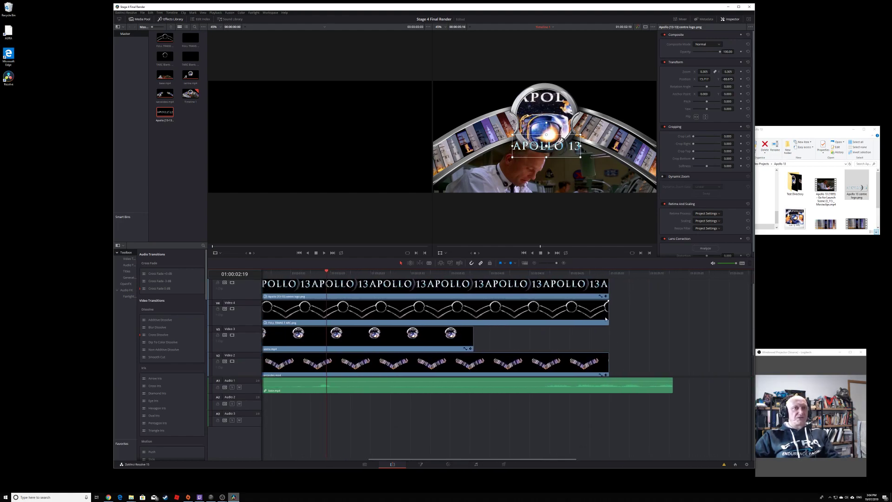
{"action": "left_click_drag", "start_coordinate": [606, 284], "coordinate": [674, 291]}
{"action": "left_click_drag", "start_coordinate": [608, 312], "coordinate": [679, 313]}
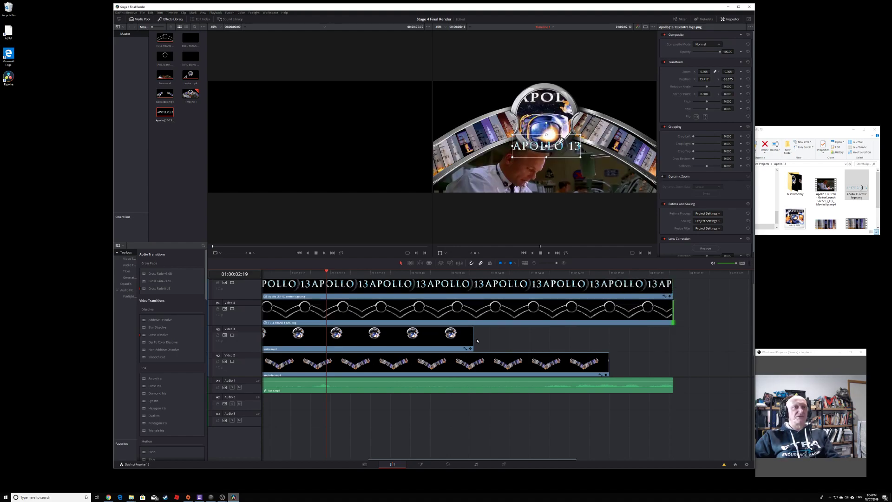
Append a copy of centre.mp4 directly after the original on Video 3 and trim it to the end of the base clip.
{"action": "left_click_drag", "start_coordinate": [473, 338], "coordinate": [626, 369]}
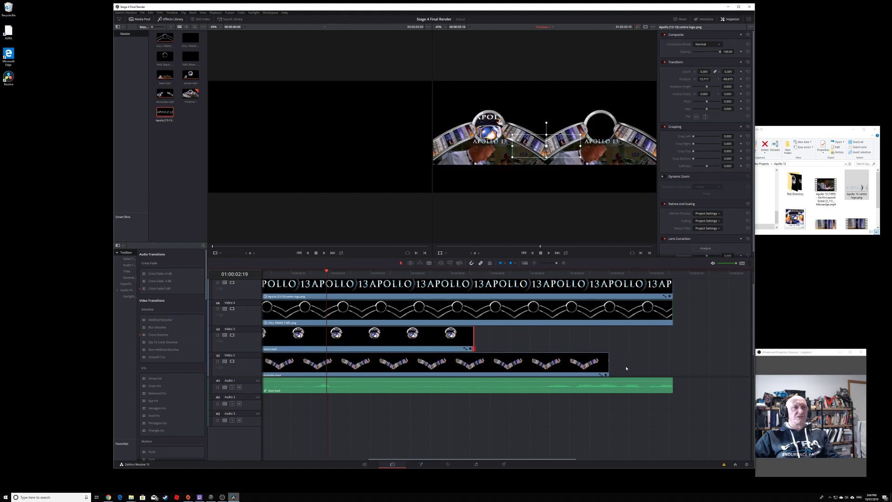
{"action": "left_click", "coordinate": [468, 344]}
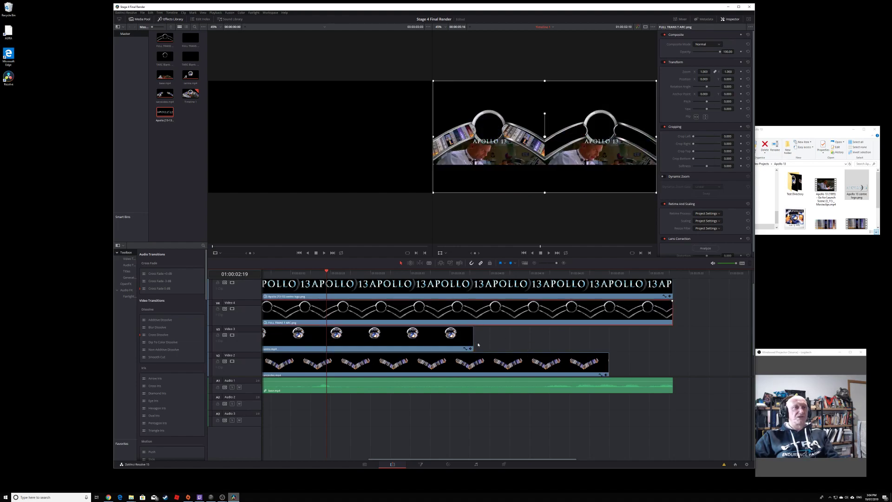
{"action": "key", "text": "space"}
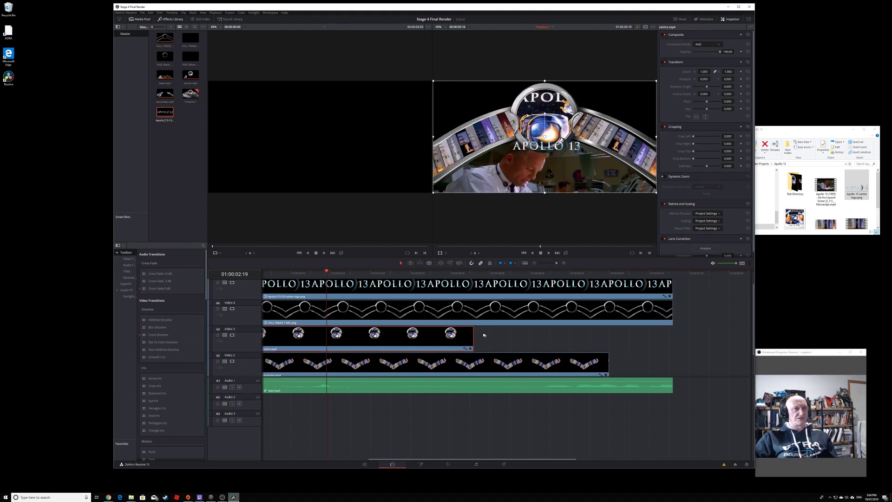
{"action": "left_click", "coordinate": [479, 274]}
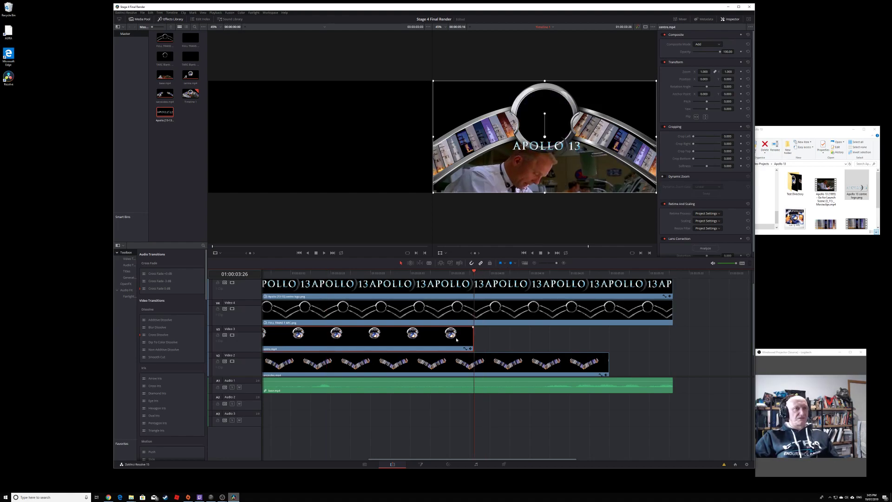
{"action": "scroll", "coordinate": [511, 373], "scroll_direction": "down", "scroll_amount": 2}
{"action": "left_click_drag", "start_coordinate": [462, 320], "coordinate": [522, 412]}
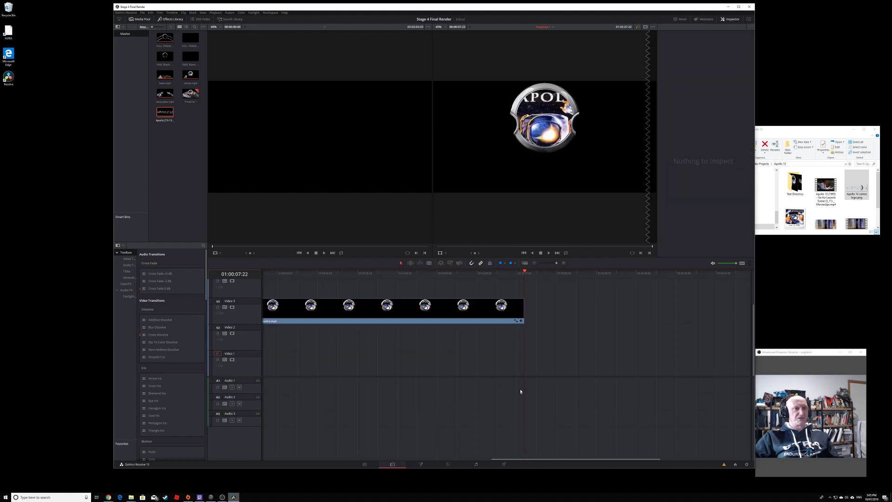
{"action": "left_click_drag", "start_coordinate": [523, 315], "coordinate": [449, 314]}
Append a copy of the T-Arc sides clip on Video 2 and trim it to the end of the base clip.
{"action": "left_click", "coordinate": [350, 339]}
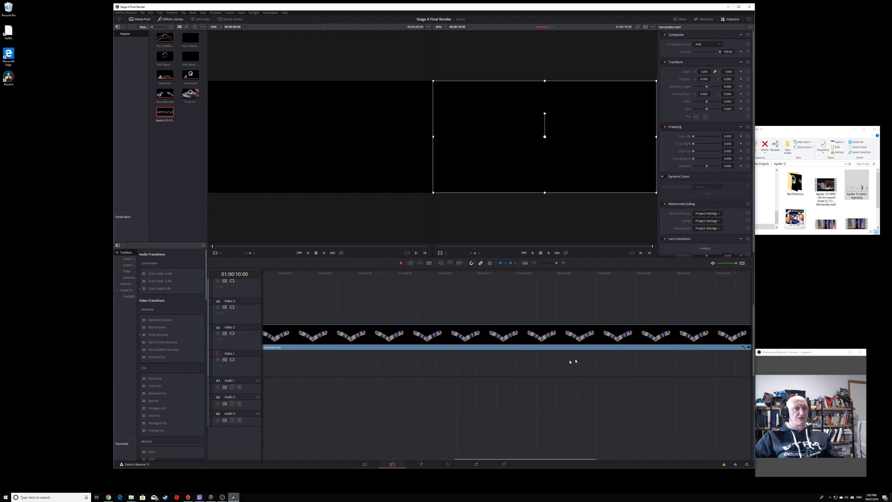
{"action": "left_click_drag", "start_coordinate": [506, 461], "coordinate": [548, 458]}
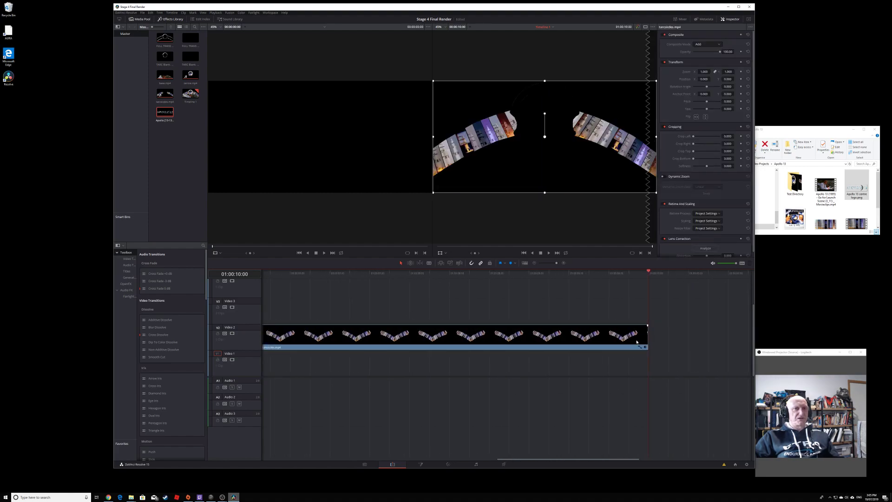
{"action": "left_click_drag", "start_coordinate": [647, 342], "coordinate": [331, 344]}
{"action": "scroll", "coordinate": [441, 460], "scroll_direction": "down", "scroll_amount": 3}
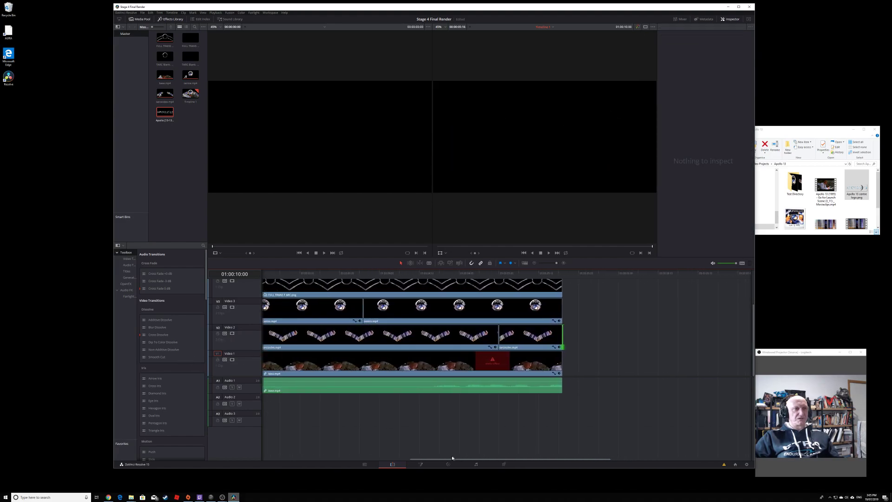
{"action": "scroll", "coordinate": [440, 460], "scroll_direction": "up", "scroll_amount": 3}
{"action": "scroll", "coordinate": [454, 355], "scroll_direction": "down", "scroll_amount": 3}
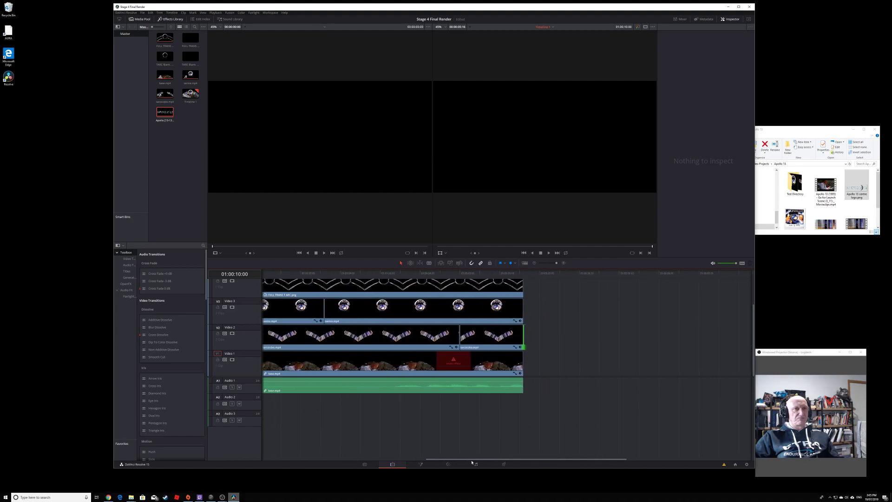
Play back the last stretch of the timeline and check that the clips on all tracks end together.
{"action": "left_click", "coordinate": [454, 361]}
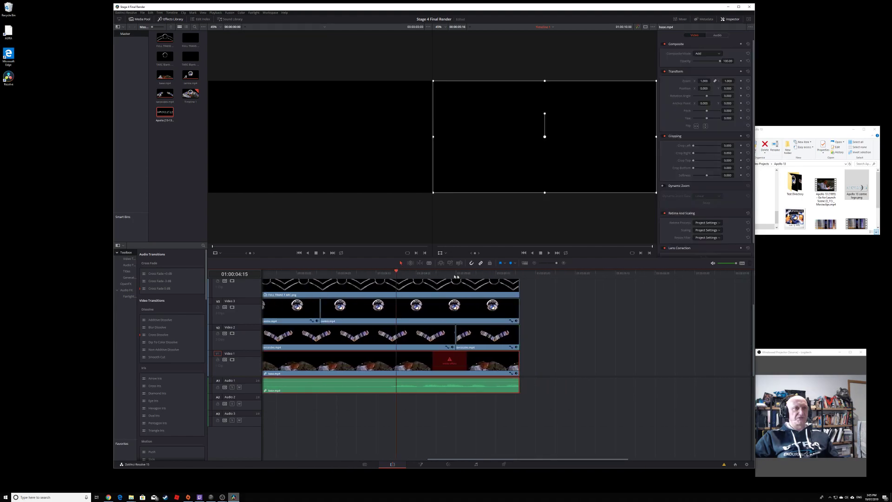
{"action": "left_click", "coordinate": [548, 253]}
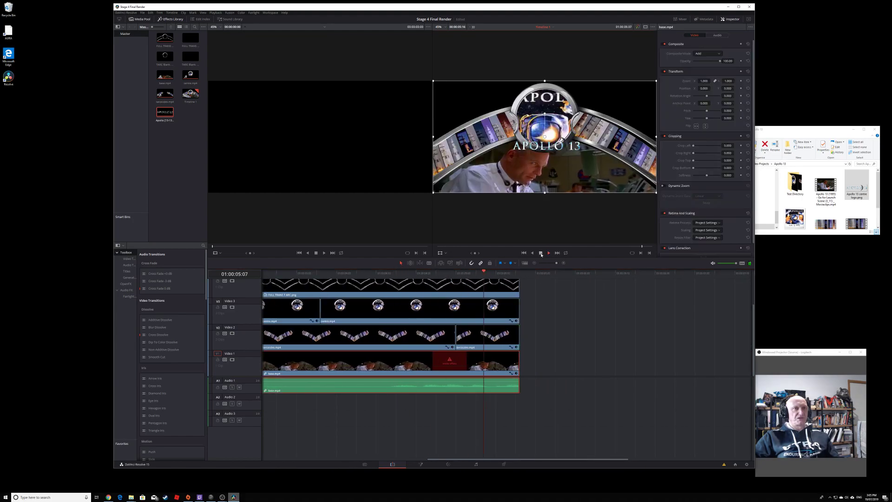
{"action": "scroll", "coordinate": [450, 324], "scroll_direction": "up", "scroll_amount": 2}
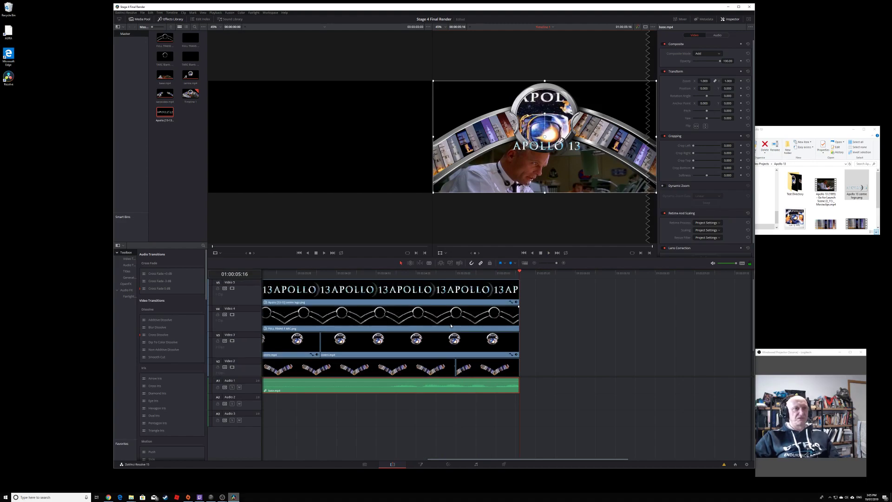
{"action": "scroll", "coordinate": [457, 325], "scroll_direction": "down", "scroll_amount": 2}
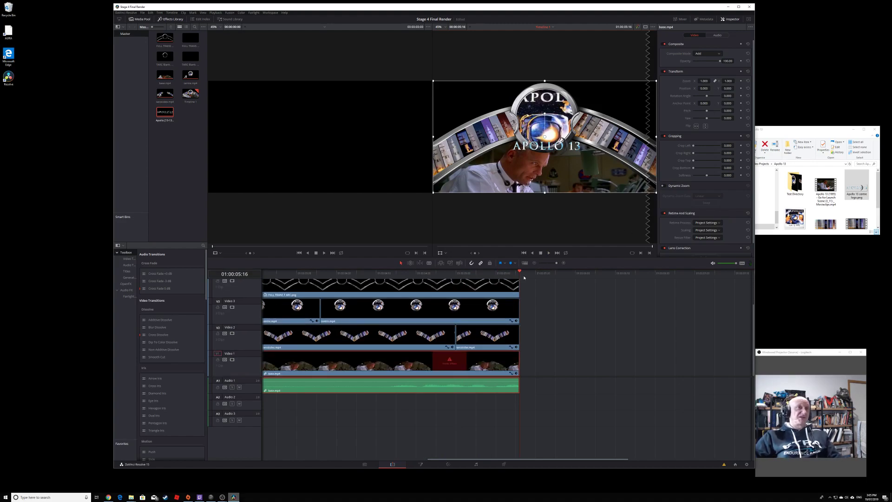
Return to the start of the timeline and save the project.
{"action": "key", "text": "Home"}
{"action": "key", "text": "ctrl+equal"}
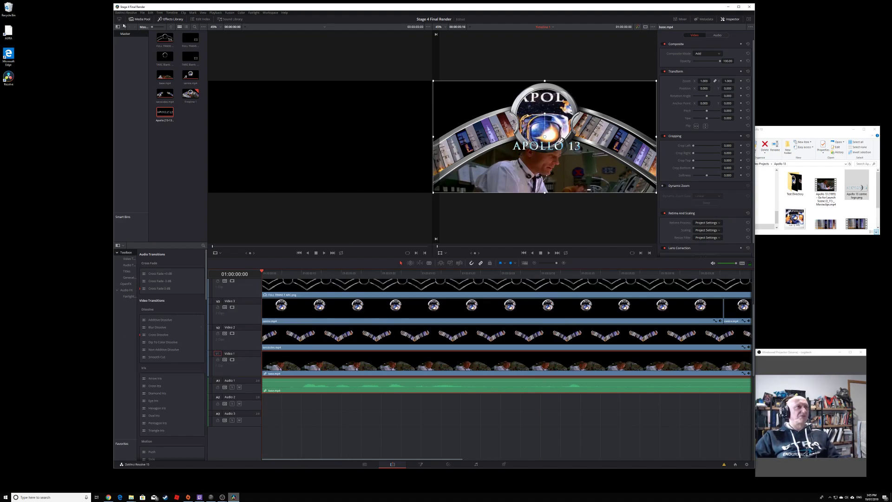
{"action": "left_click", "coordinate": [143, 13]}
{"action": "left_click", "coordinate": [158, 41]}
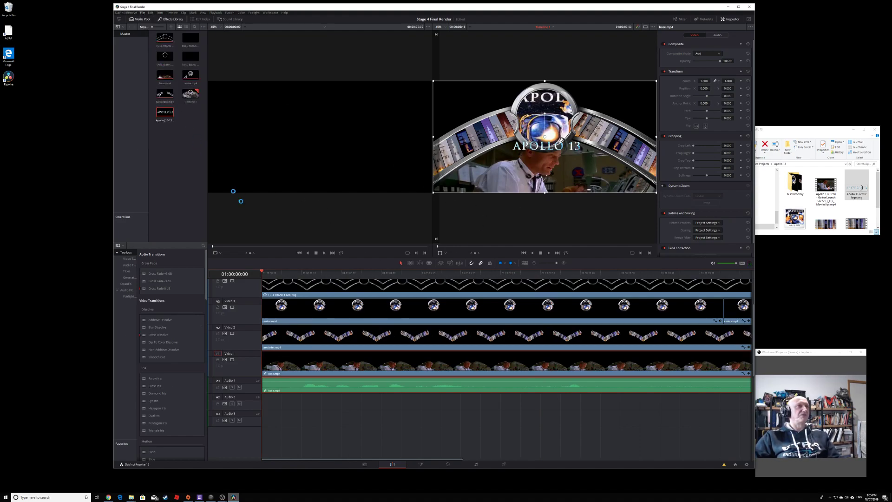
Set up the delivery of the timeline in MP4 format with the file name render.
{"action": "left_click", "coordinate": [504, 464]}
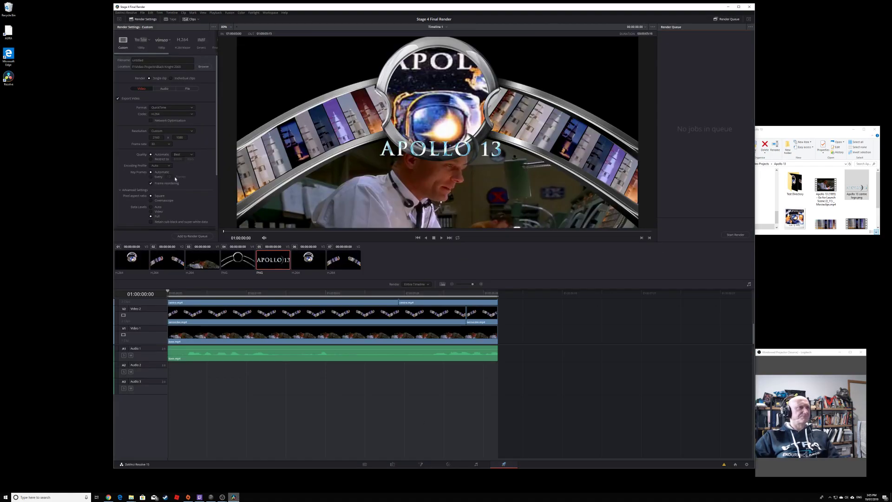
{"action": "left_click", "coordinate": [154, 107]}
{"action": "left_click", "coordinate": [162, 146]}
{"action": "left_click", "coordinate": [153, 60]}
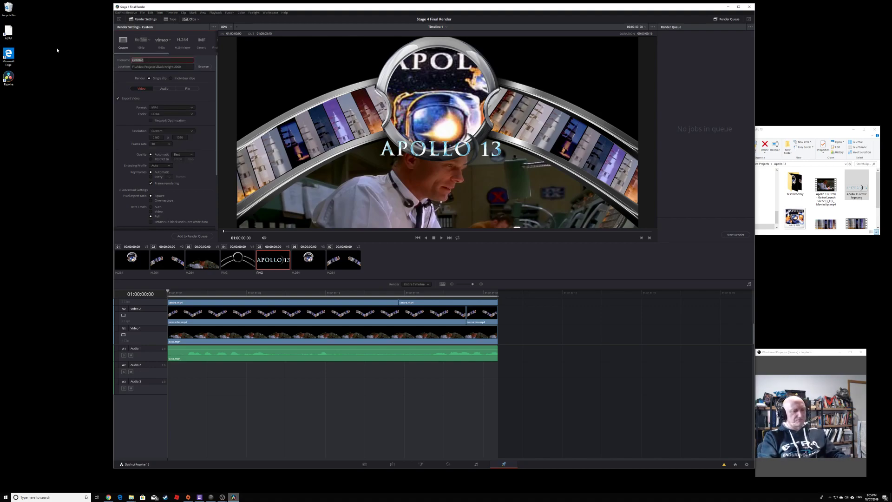
{"action": "key", "text": "BackSpace"}
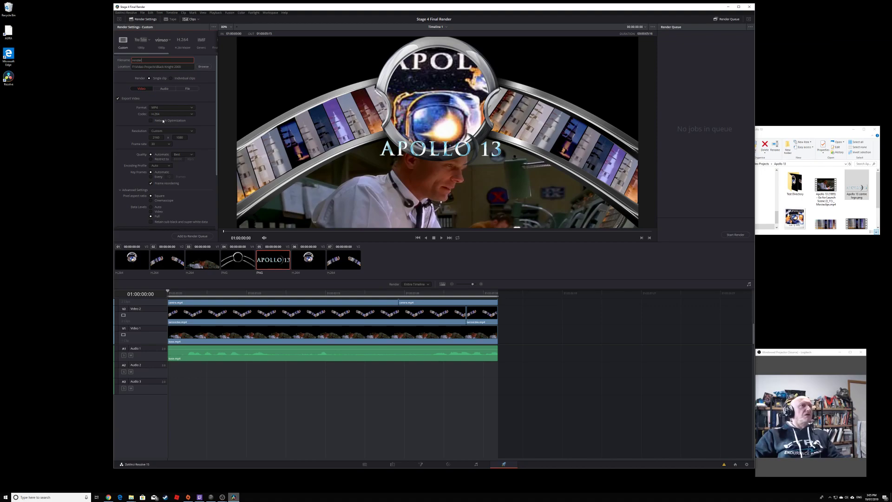
{"action": "left_click", "coordinate": [192, 236]}
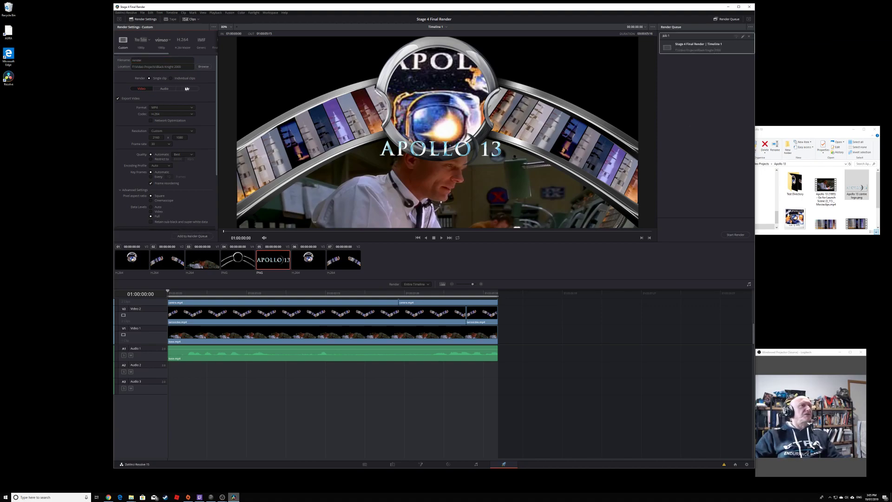
{"action": "left_click", "coordinate": [203, 68]}
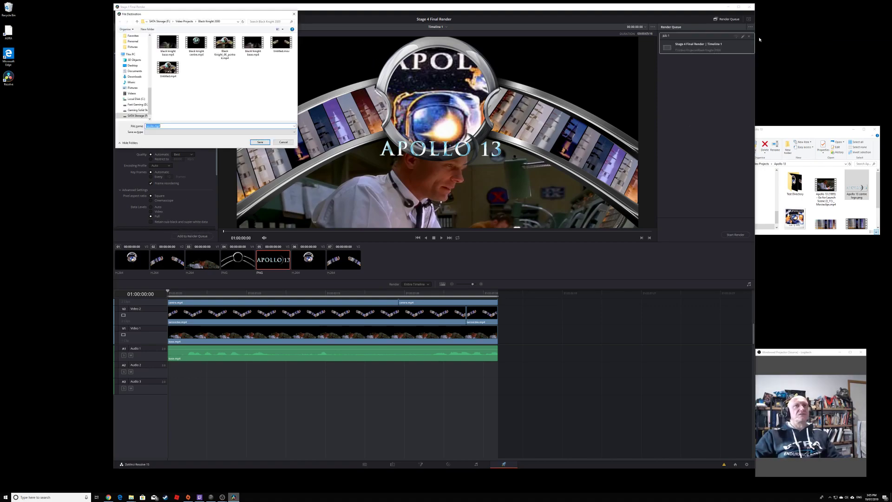
{"action": "key", "text": "Escape"}
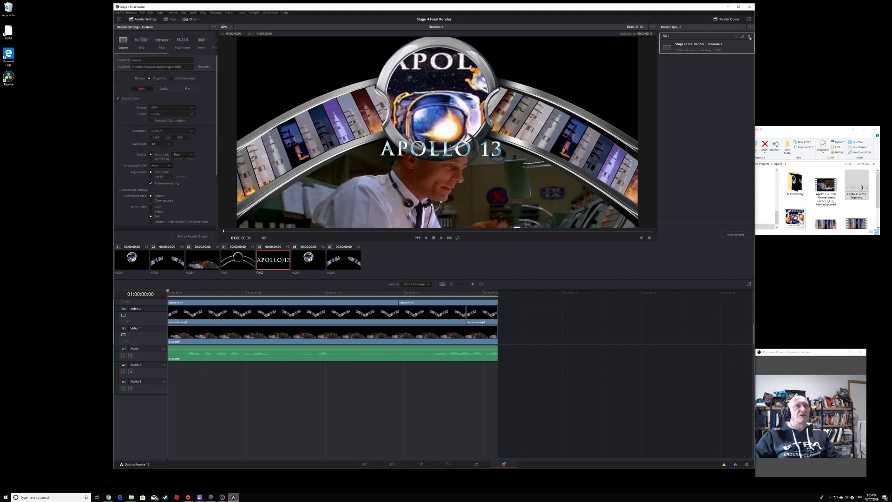
{"action": "left_click", "coordinate": [749, 36]}
Set the render location to the Test Directory in the Apollo 13 folder, queue the timeline and start rendering.
{"action": "left_click", "coordinate": [204, 67]}
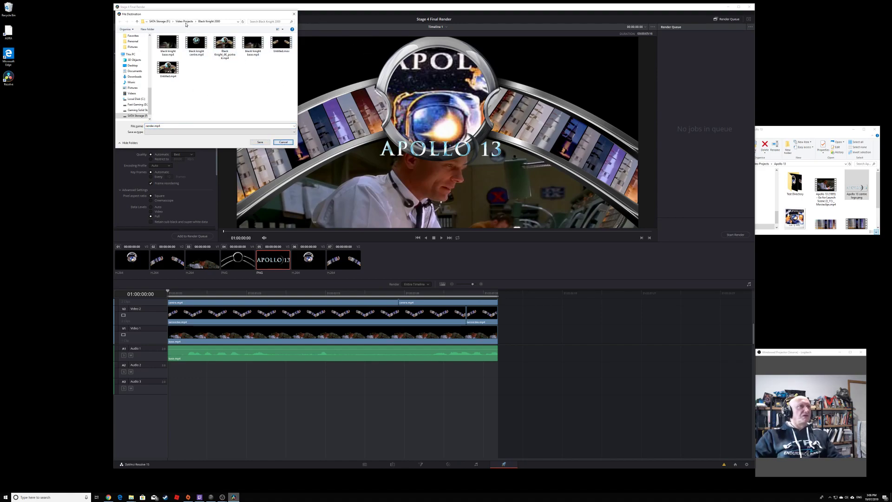
{"action": "left_click", "coordinate": [188, 22]}
{"action": "double_click", "coordinate": [167, 62]}
{"action": "double_click", "coordinate": [163, 43]}
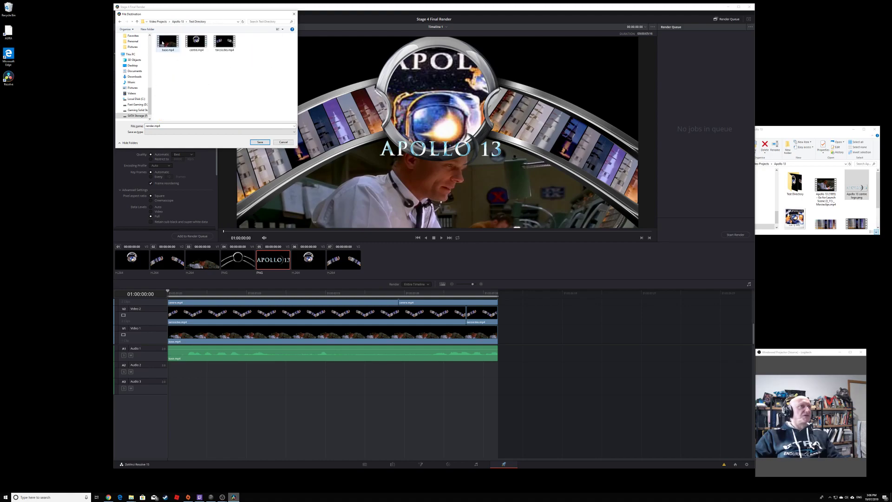
{"action": "left_click", "coordinate": [261, 141]}
{"action": "left_click", "coordinate": [724, 234]}
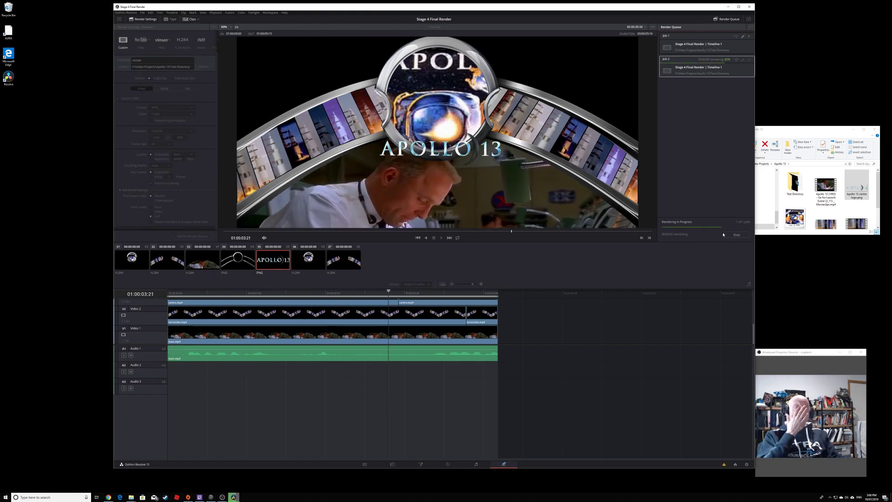
Open the rendered video from the Test Directory, watch it in the video player and leave playback.
{"action": "double_click", "coordinate": [795, 183]}
{"action": "double_click", "coordinate": [859, 186]}
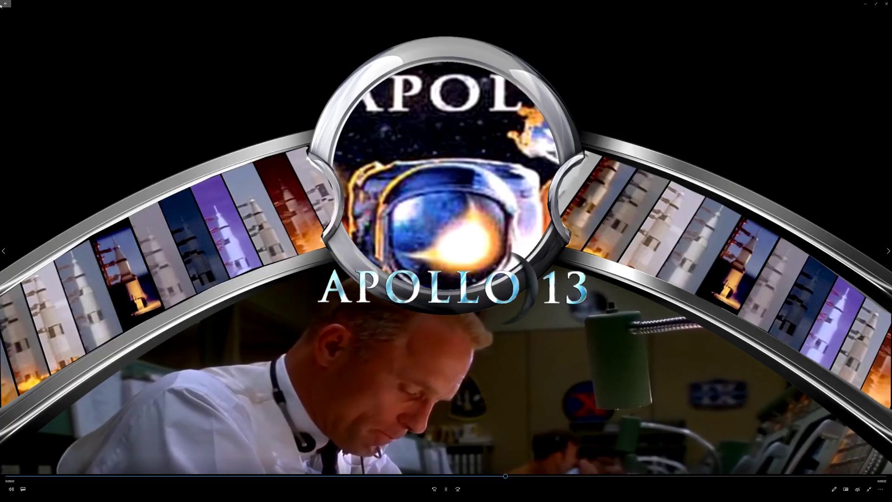
{"action": "left_click", "coordinate": [3, 4]}
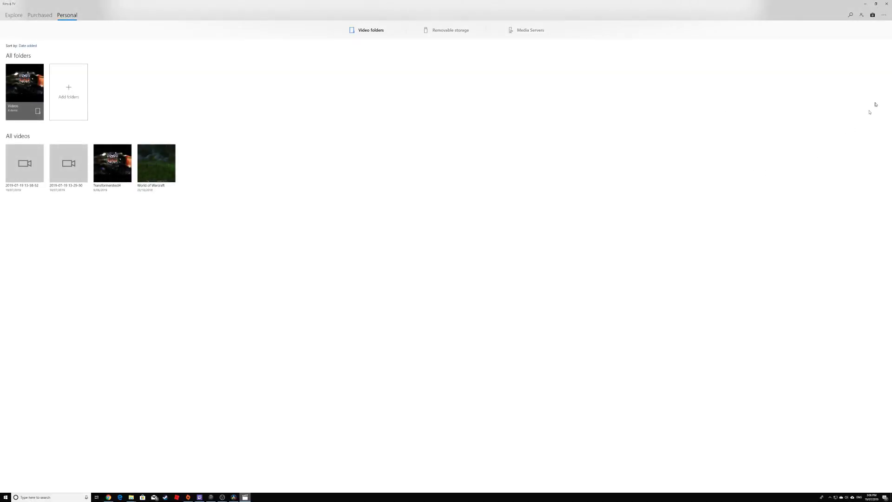
Close the video player, import the Stage 5 Post Process project into the videodemo database and open it.
{"action": "left_click", "coordinate": [887, 4]}
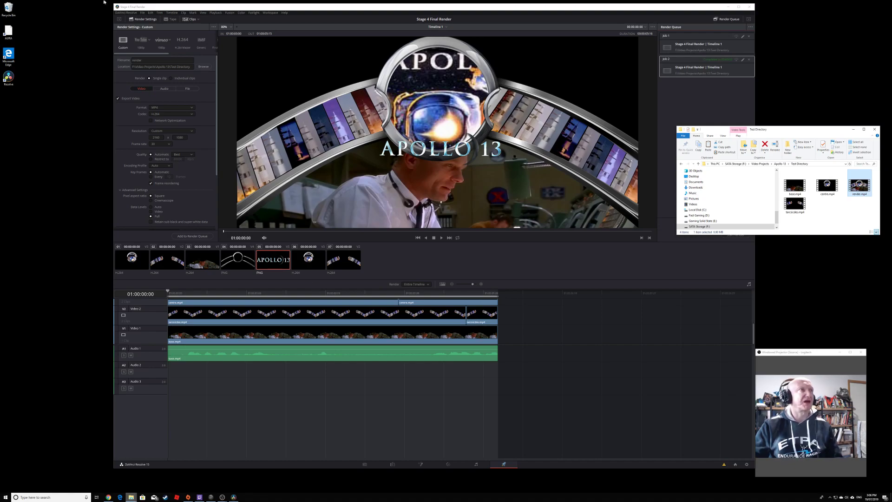
{"action": "left_click", "coordinate": [143, 13]}
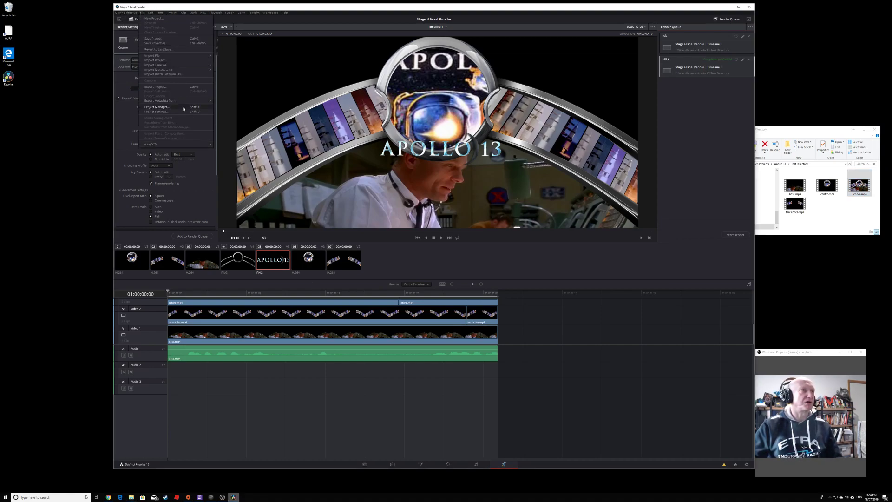
{"action": "mouse_move", "coordinate": [173, 58]}
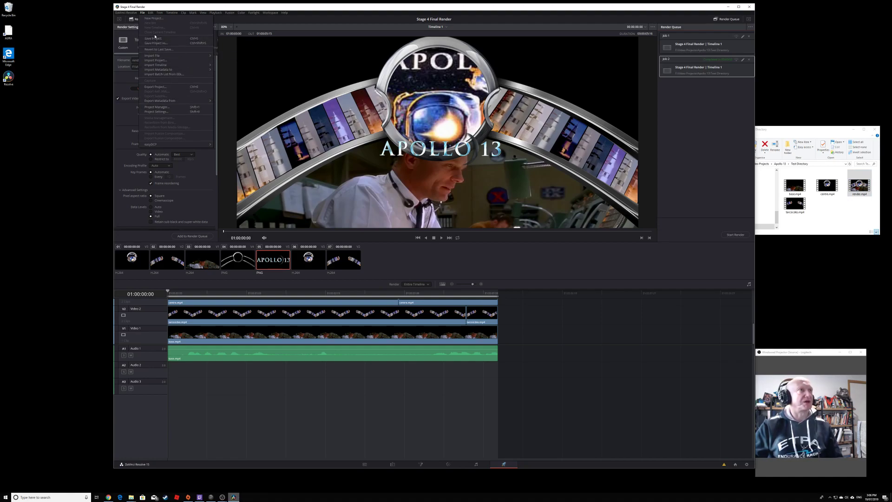
{"action": "left_click", "coordinate": [157, 107]}
{"action": "right_click", "coordinate": [466, 293]}
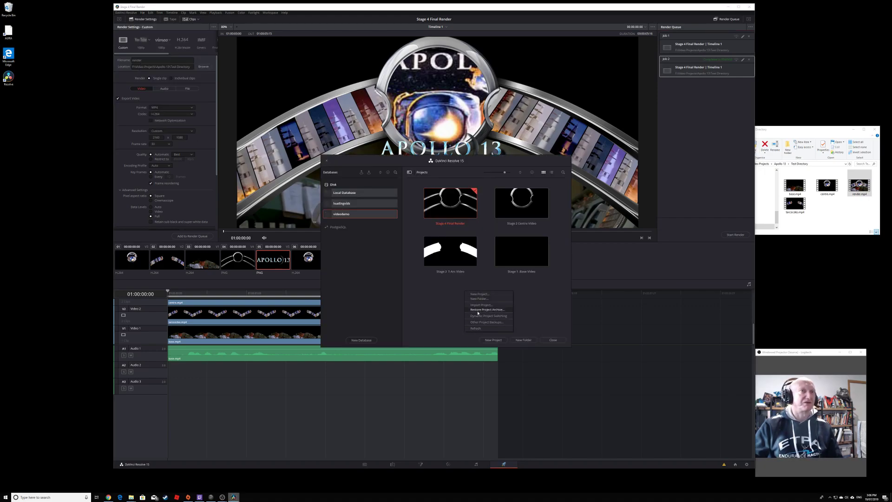
{"action": "left_click", "coordinate": [481, 305]}
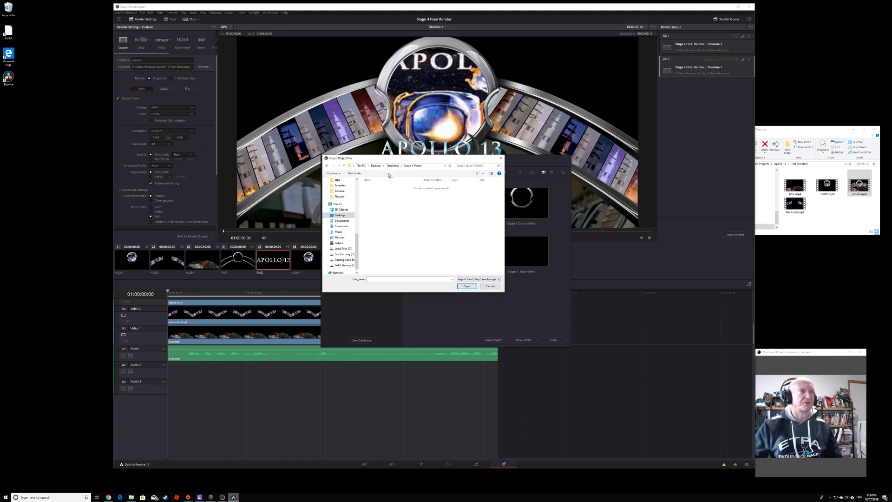
{"action": "double_click", "coordinate": [385, 231]}
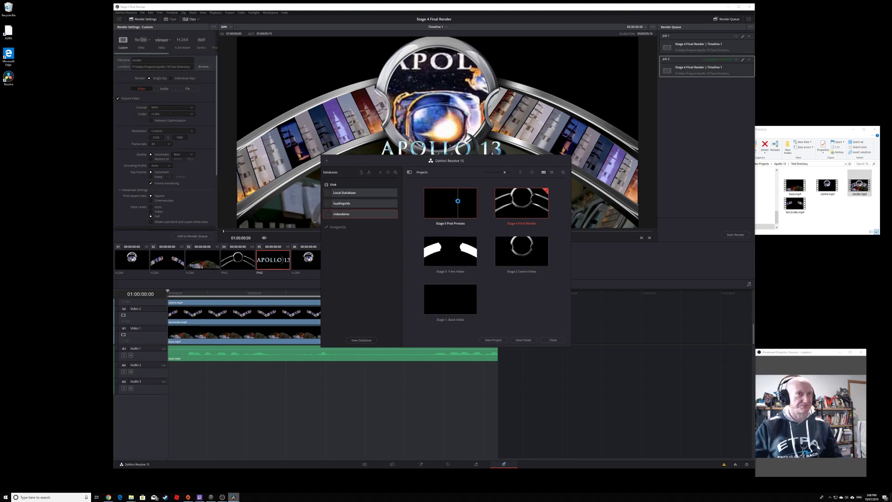
{"action": "double_click", "coordinate": [458, 201]}
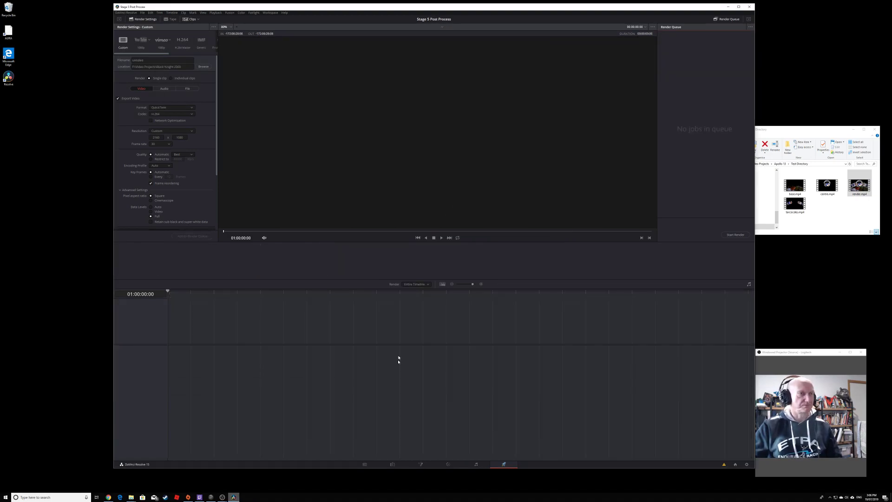
Place FULL TRANS ANTI JAGGIES.png on a new timeline and check its transparent area on the Fusion page.
{"action": "left_click", "coordinate": [393, 465]}
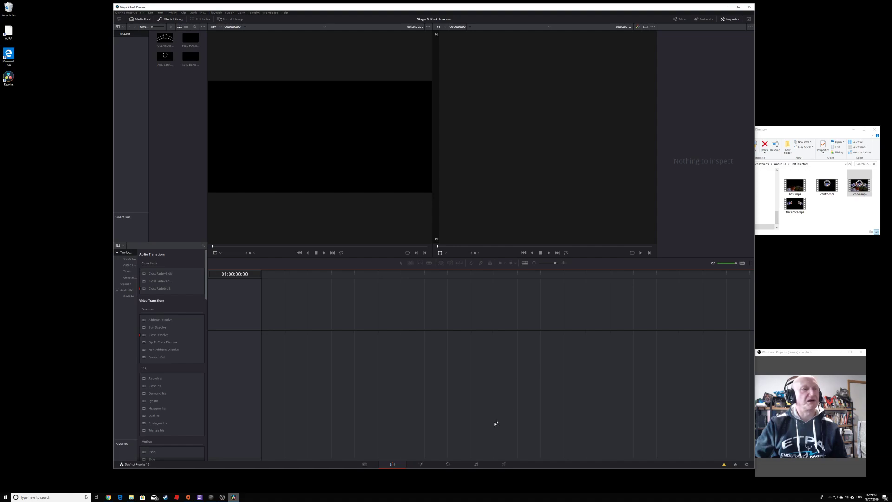
{"action": "left_click_drag", "start_coordinate": [191, 38], "coordinate": [255, 362]}
{"action": "left_click", "coordinate": [421, 464]}
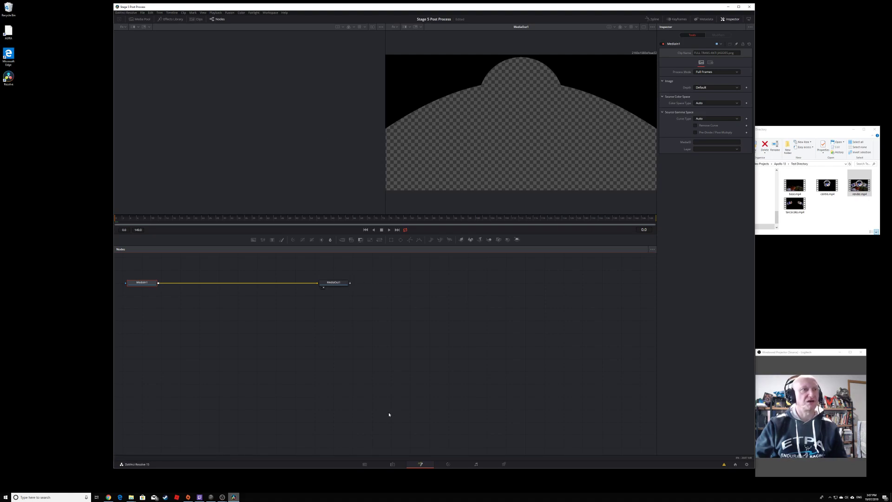
{"action": "left_click", "coordinate": [393, 464]}
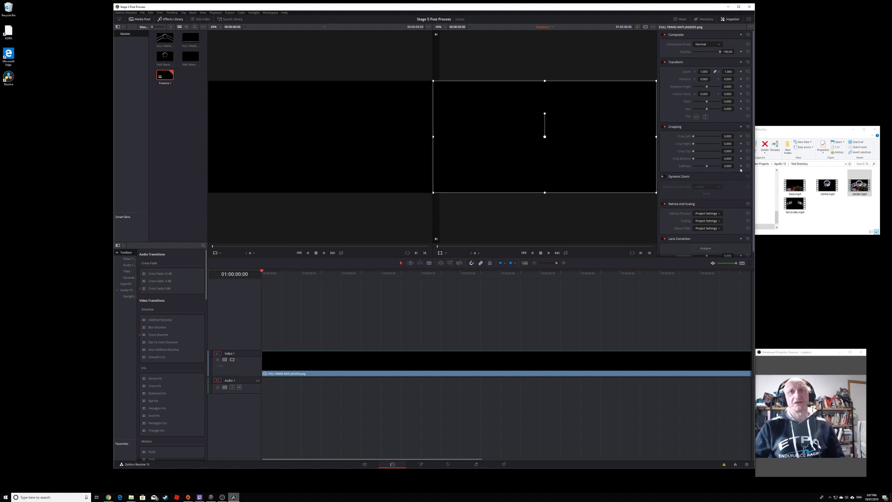
Add render.mp4 from the Test Directory on a second video track and move the PNG overlay track above it.
{"action": "left_click", "coordinate": [864, 189]}
{"action": "left_click_drag", "start_coordinate": [864, 190], "coordinate": [274, 343]}
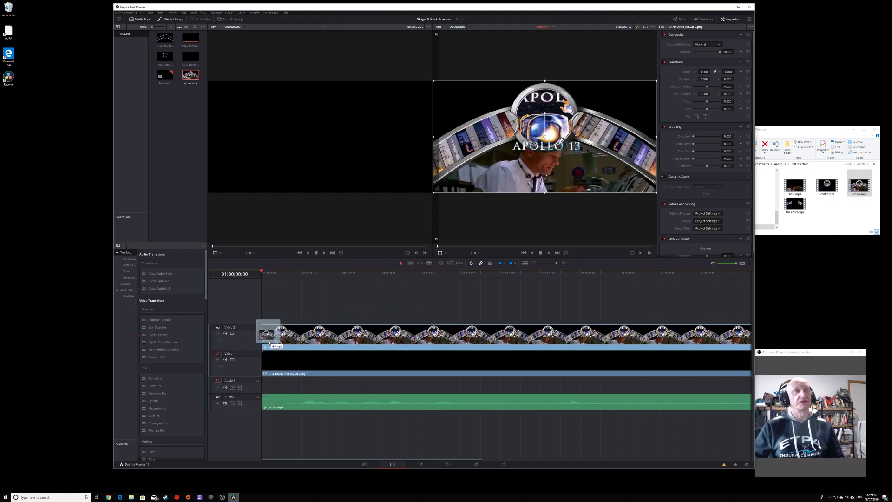
{"action": "right_click", "coordinate": [290, 371]}
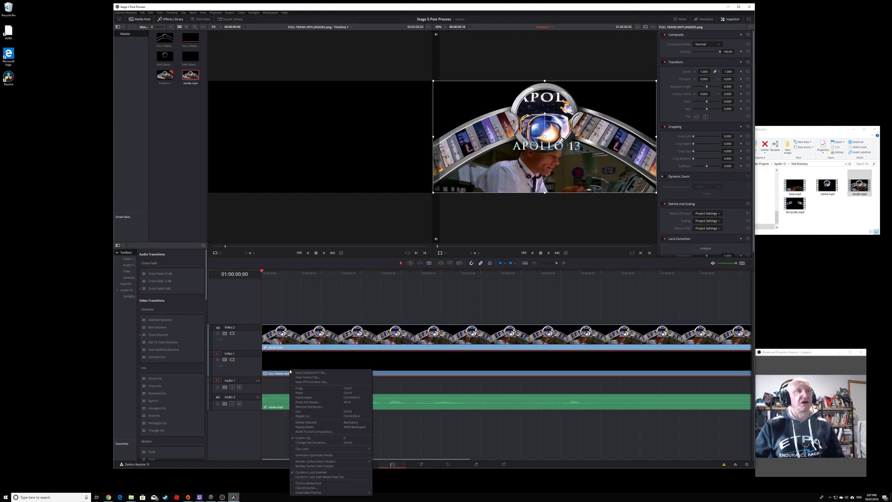
{"action": "left_click", "coordinate": [325, 388]}
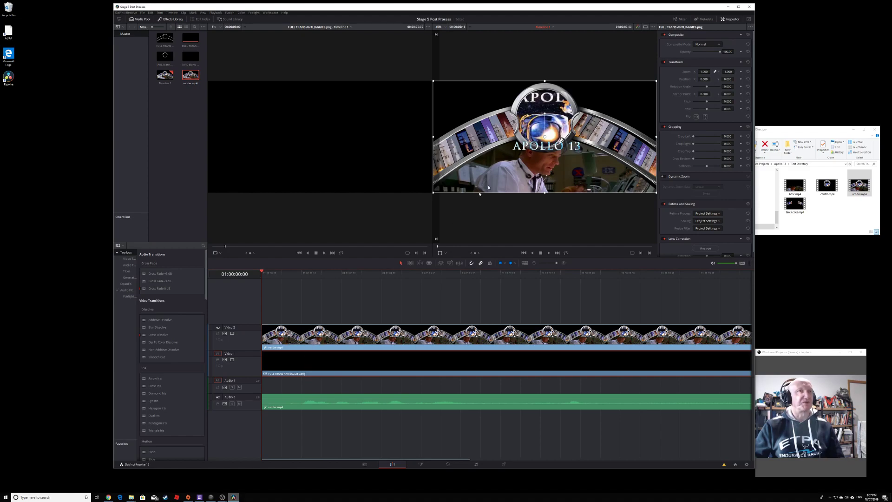
{"action": "right_click", "coordinate": [343, 373]}
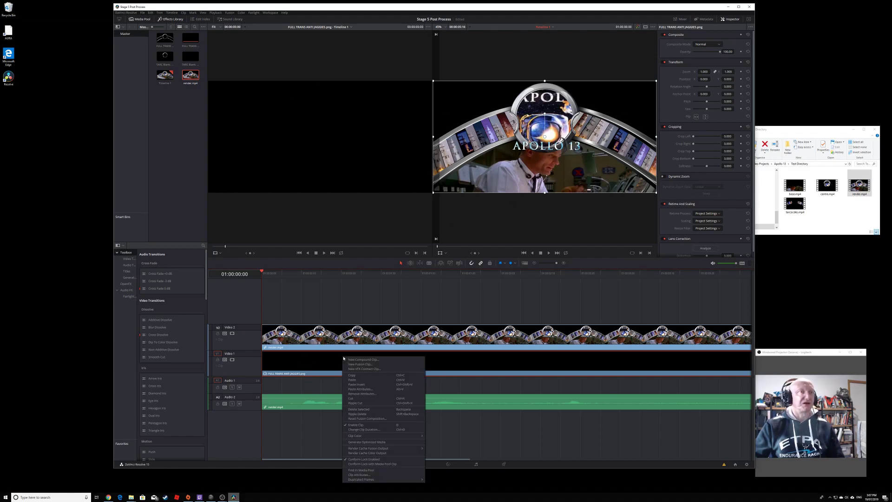
{"action": "left_click", "coordinate": [256, 363]}
{"action": "right_click", "coordinate": [256, 363]}
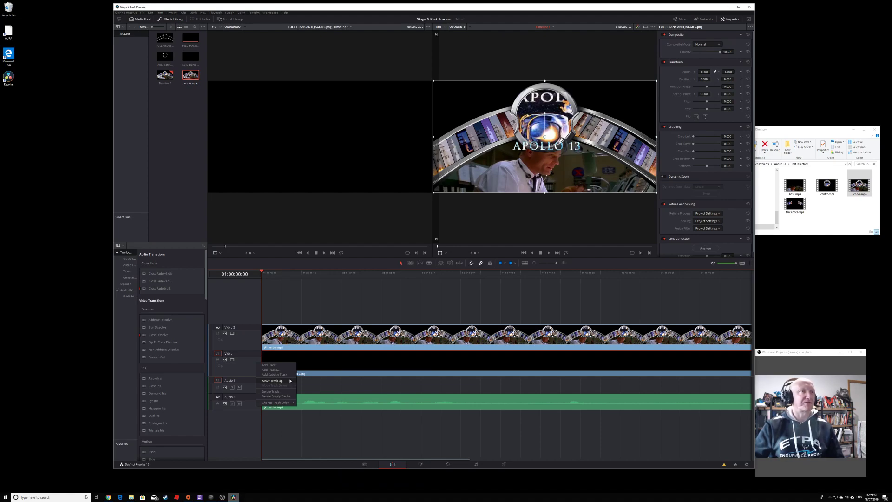
{"action": "left_click", "coordinate": [290, 381]}
{"action": "left_click", "coordinate": [432, 364]}
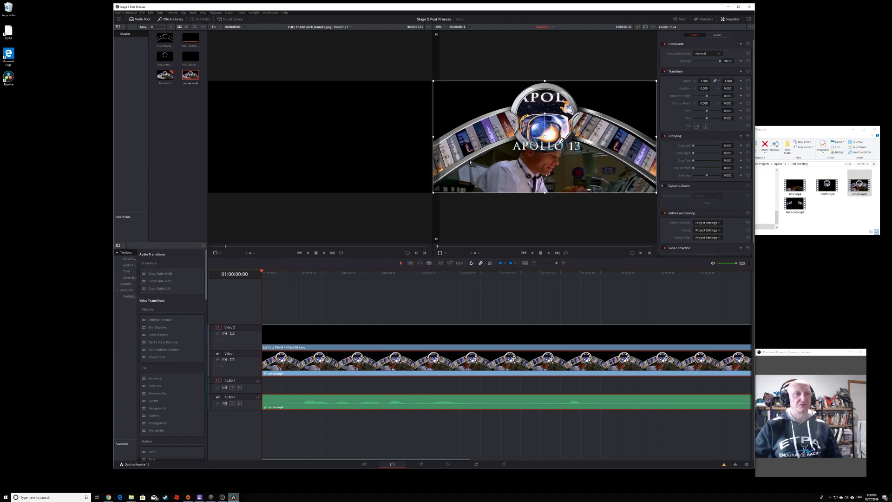
On the Color page, start a curve window on render.mp4, tracing the outer edge of the left arm and the centre ring.
{"action": "left_click", "coordinate": [429, 465]}
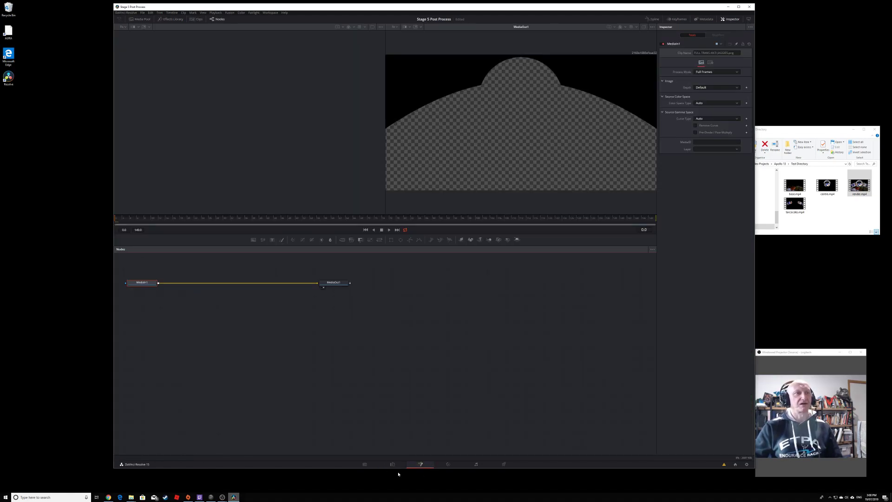
{"action": "left_click", "coordinate": [448, 465]}
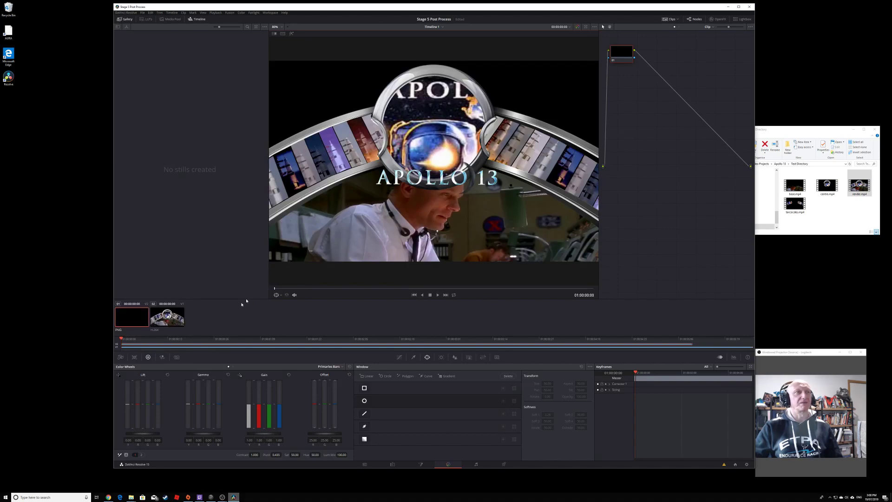
{"action": "left_click", "coordinate": [166, 319]}
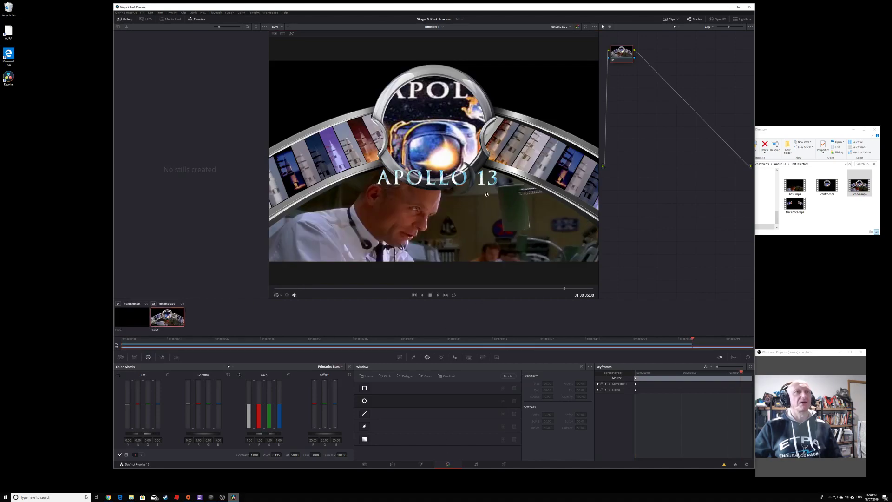
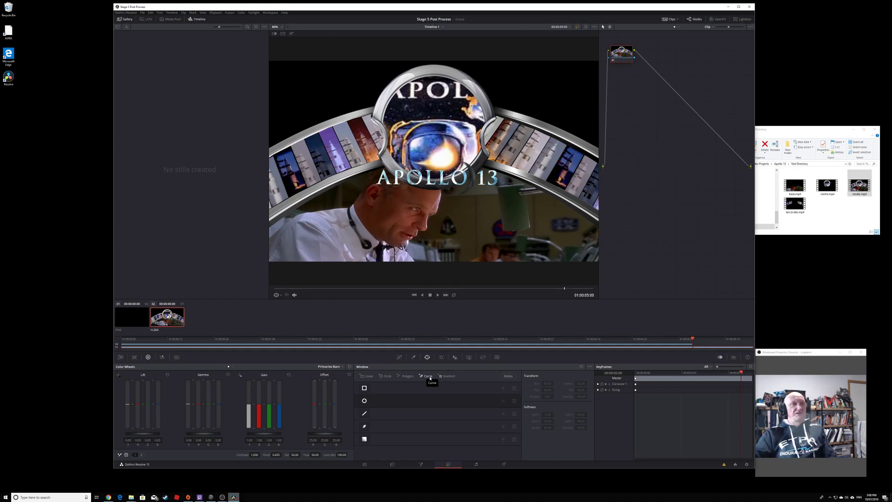
{"action": "left_click", "coordinate": [430, 378]}
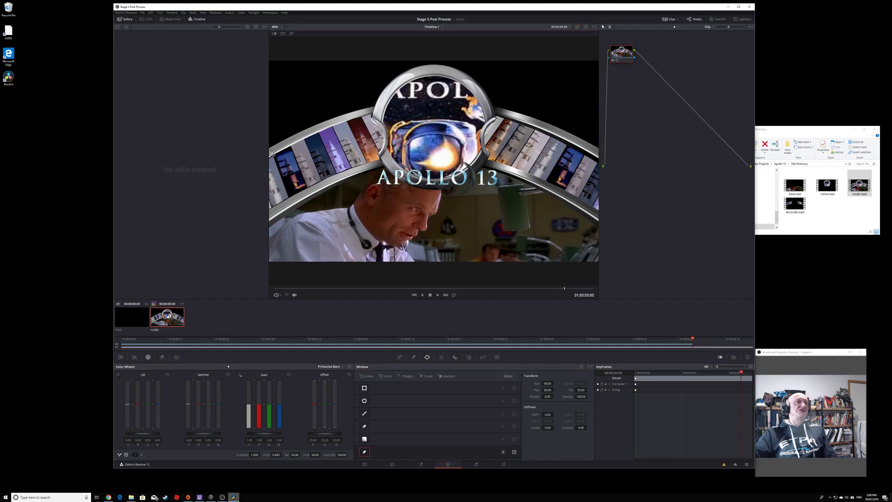
{"action": "left_click", "coordinate": [288, 142]}
{"action": "left_click", "coordinate": [314, 128]}
{"action": "left_click", "coordinate": [339, 119]}
{"action": "left_click", "coordinate": [363, 111]}
{"action": "left_click", "coordinate": [378, 111]}
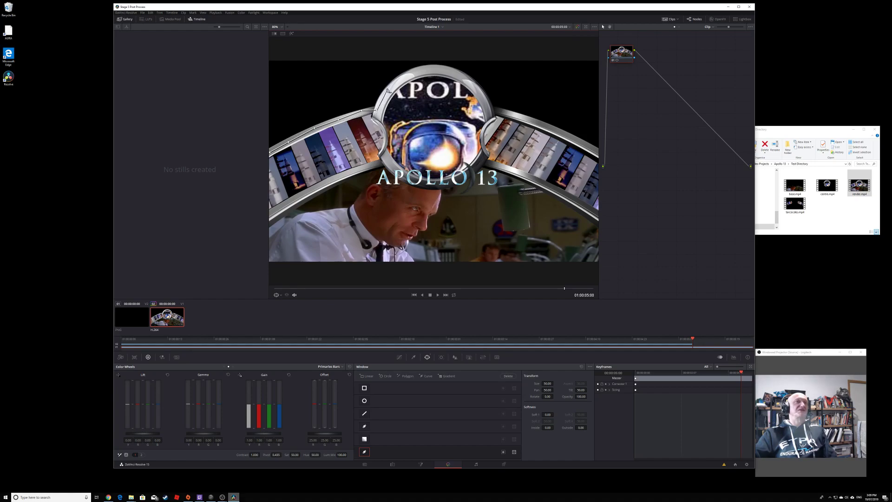
{"action": "left_click", "coordinate": [416, 70]}
{"action": "left_click", "coordinate": [434, 68]}
{"action": "left_click", "coordinate": [457, 74]}
{"action": "left_click", "coordinate": [471, 82]}
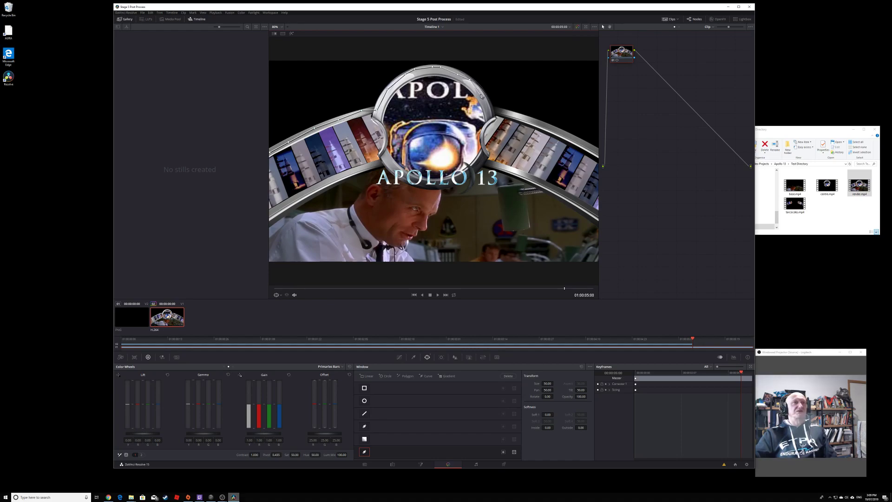
Continue the curve window along the right arm, close it around the image's bottom corners and set Lift to 0.01.
{"action": "left_click", "coordinate": [487, 106]}
{"action": "left_click", "coordinate": [499, 111]}
{"action": "left_click", "coordinate": [551, 129]}
{"action": "left_click", "coordinate": [585, 145]}
{"action": "left_click", "coordinate": [599, 154]}
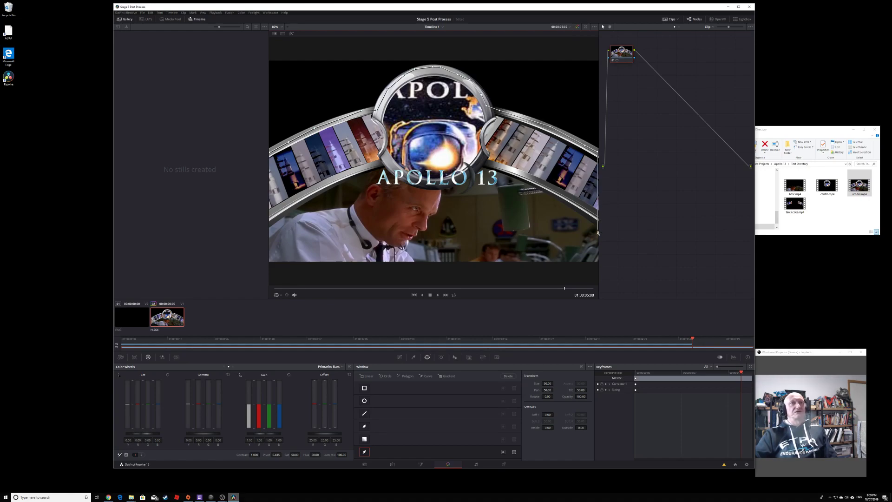
{"action": "left_click", "coordinate": [597, 262]}
{"action": "left_click", "coordinate": [268, 261]}
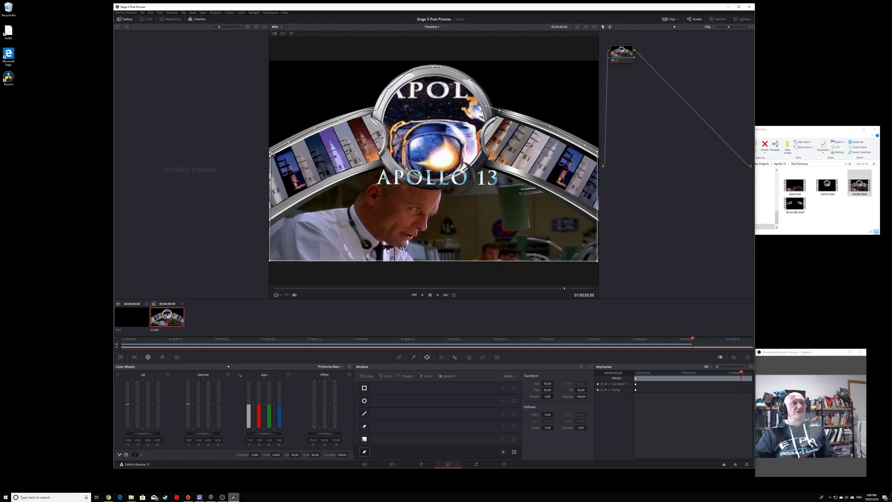
{"action": "left_click", "coordinate": [271, 152]}
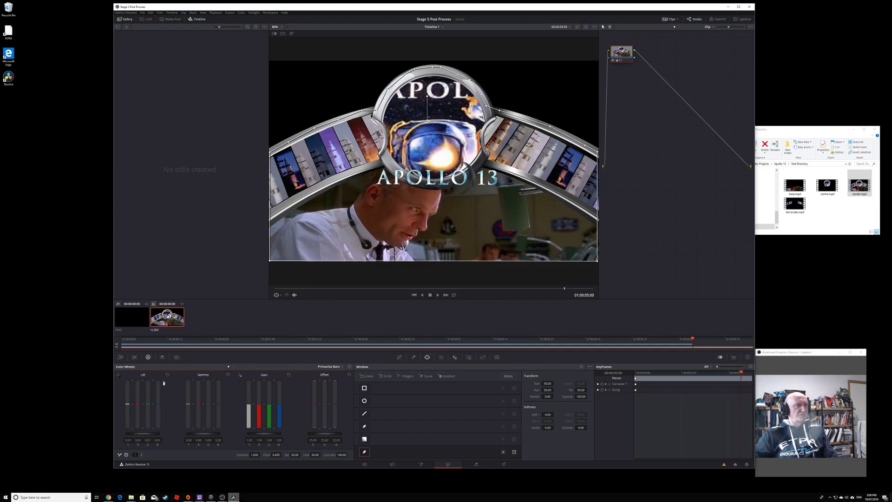
{"action": "left_click_drag", "start_coordinate": [152, 432], "coordinate": [120, 449]}
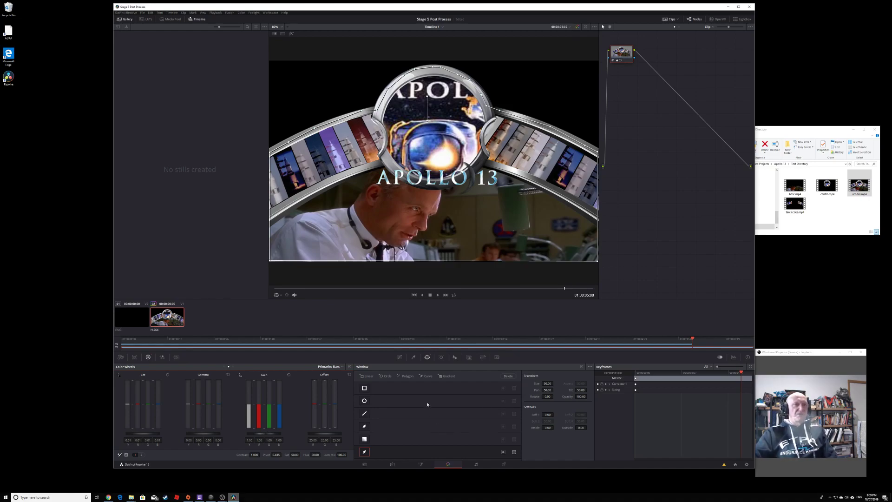
Set the render destination to the Test Directory in the Apollo 13 folder with the file name final render.
{"action": "left_click", "coordinate": [503, 464]}
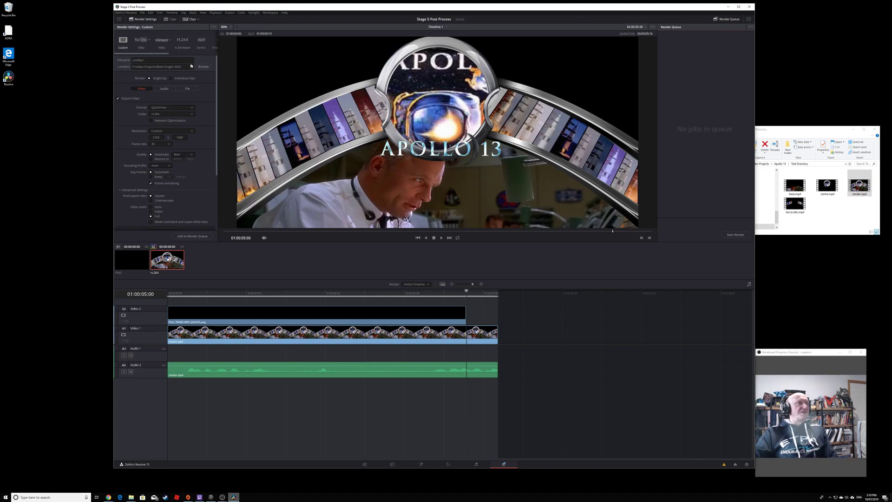
{"action": "left_click", "coordinate": [204, 66]}
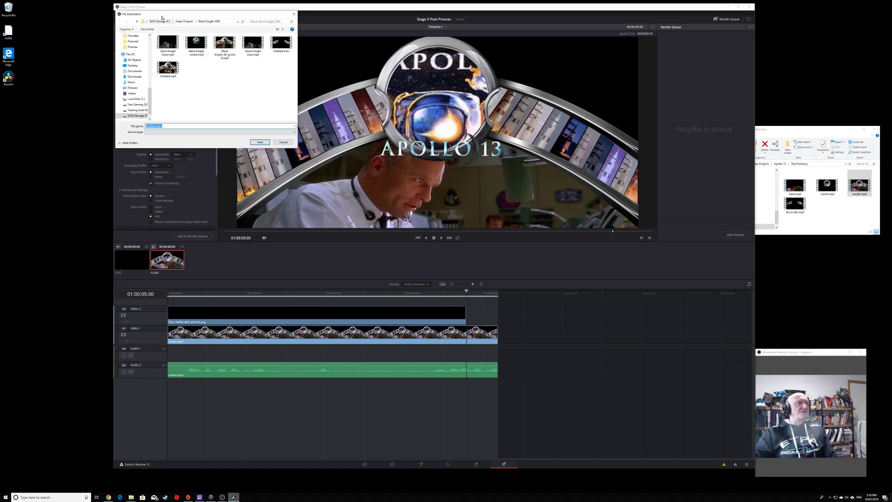
{"action": "left_click", "coordinate": [184, 21]}
{"action": "double_click", "coordinate": [168, 62]}
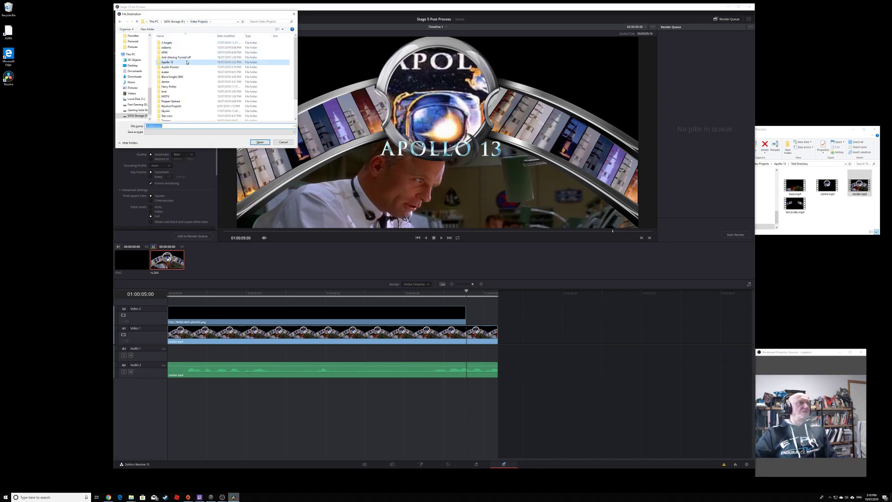
{"action": "double_click", "coordinate": [175, 46]}
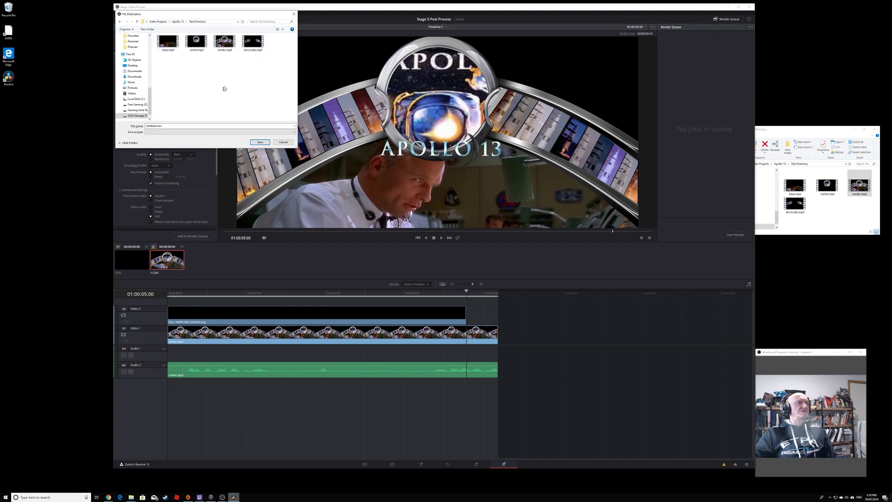
{"action": "double_click", "coordinate": [180, 127]}
{"action": "type", "text": "final render"}
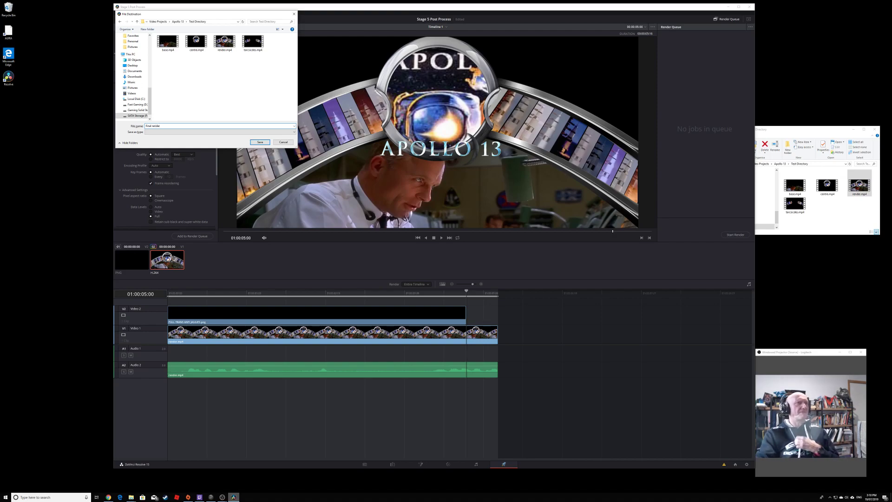
{"action": "key", "text": "Return"}
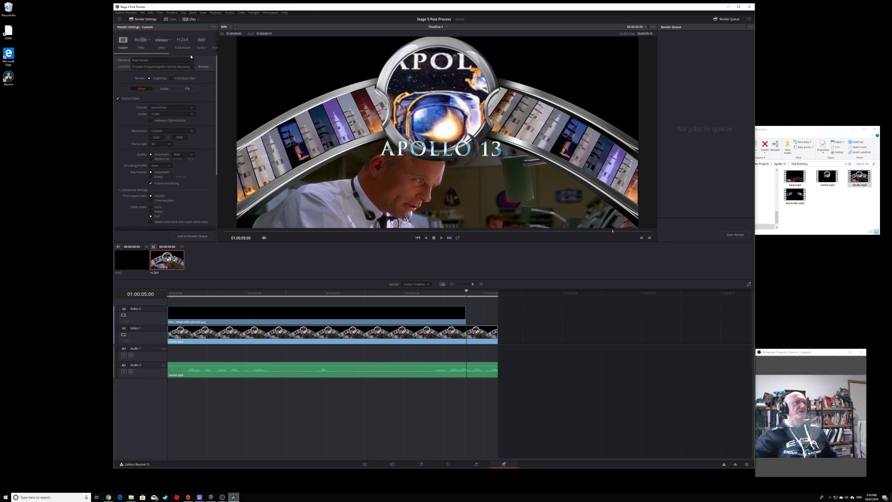
Set the output format to MP4, add the timeline to the render queue and start rendering.
{"action": "left_click", "coordinate": [190, 106]}
{"action": "left_click", "coordinate": [175, 145]}
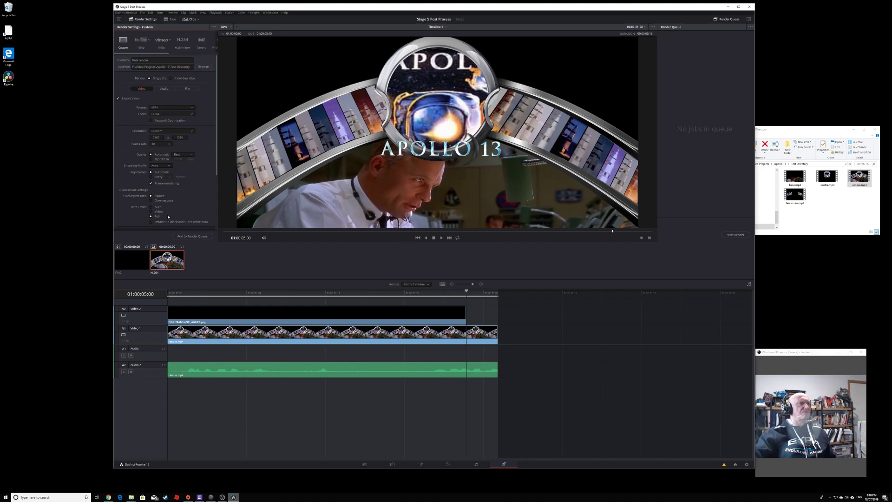
{"action": "left_click", "coordinate": [192, 236]}
{"action": "left_click", "coordinate": [730, 234]}
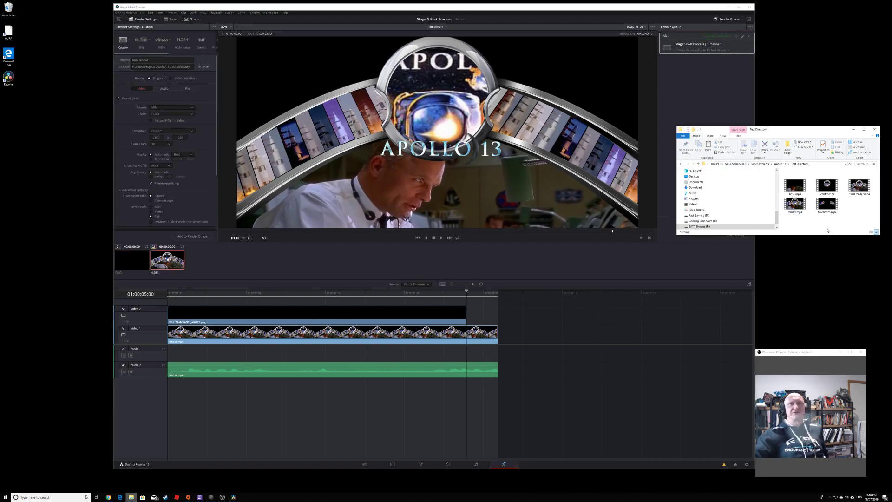
Play the rendered final render.mp4 from the Test Directory to check it, closing the video player when finished.
{"action": "double_click", "coordinate": [868, 188]}
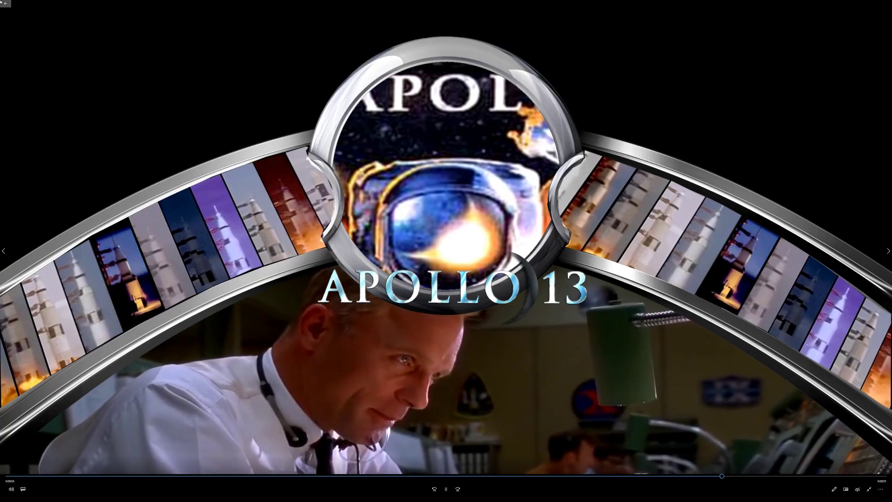
{"action": "left_click", "coordinate": [4, 3]}
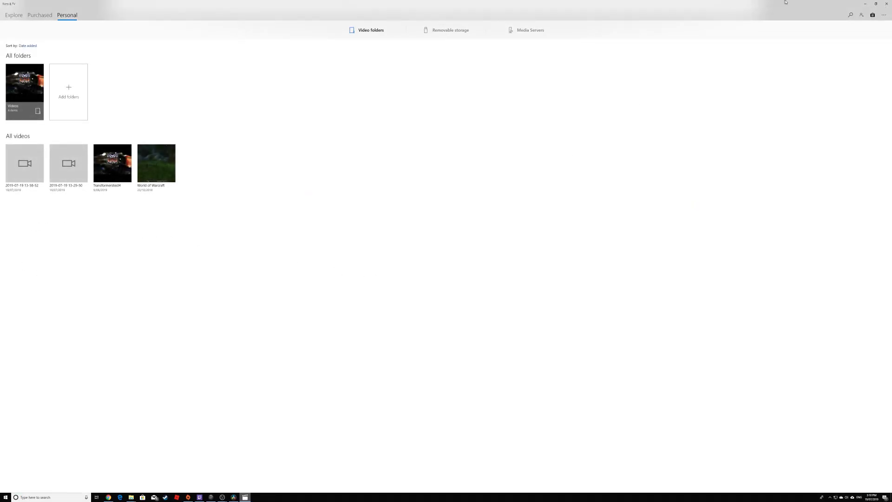
{"action": "left_click", "coordinate": [887, 4]}
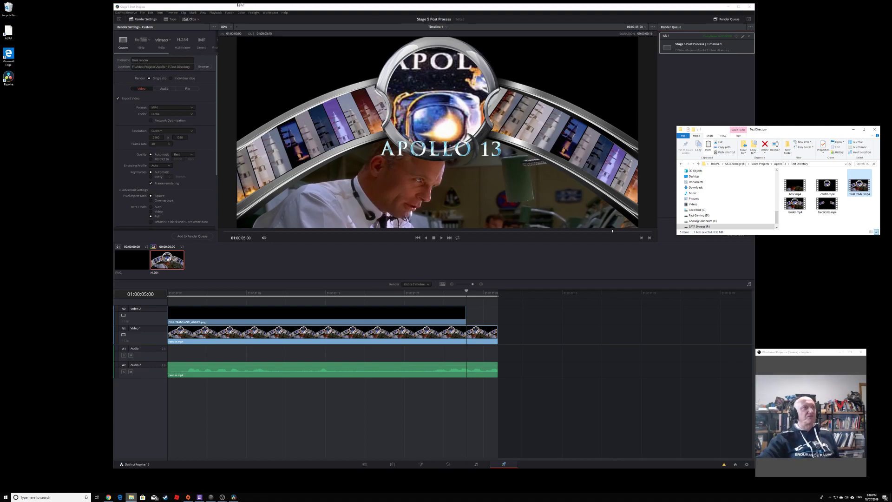
Create a new project with the default name Untitled Project 1, discarding the unsaved changes to Stage 5 Post Process.
{"action": "left_click", "coordinate": [142, 13]}
{"action": "left_click", "coordinate": [201, 74]}
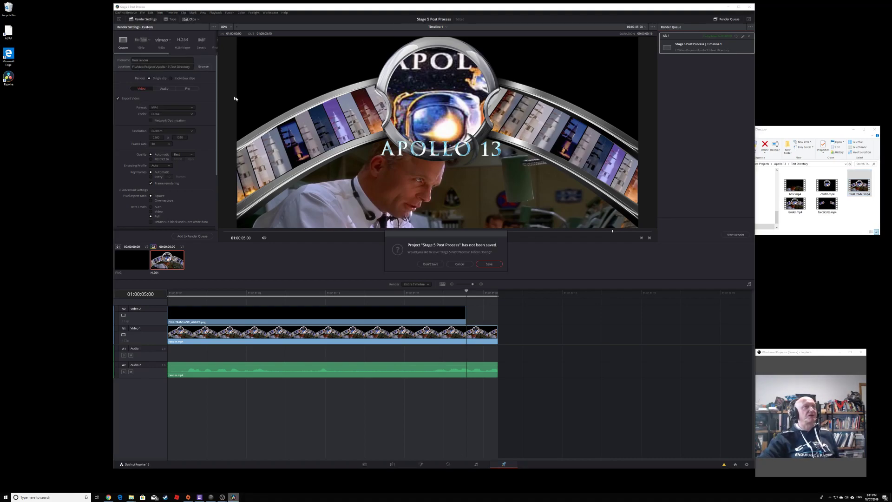
{"action": "left_click", "coordinate": [438, 264]}
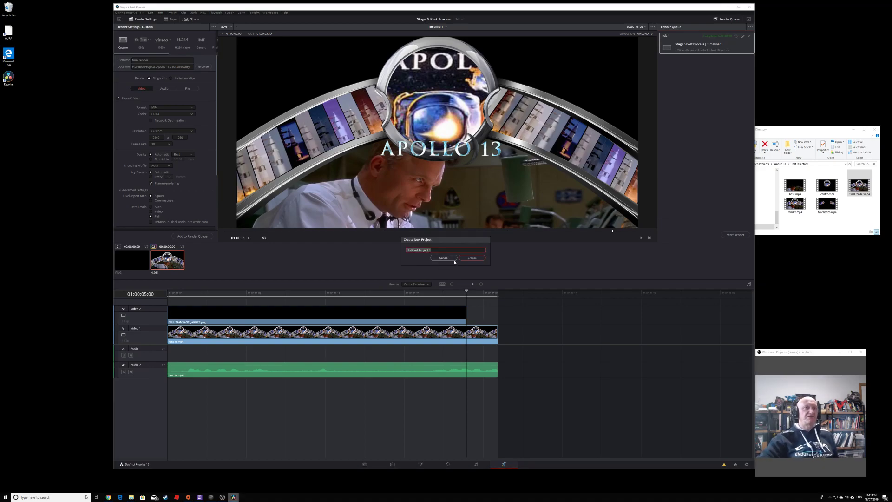
{"action": "left_click", "coordinate": [471, 257]}
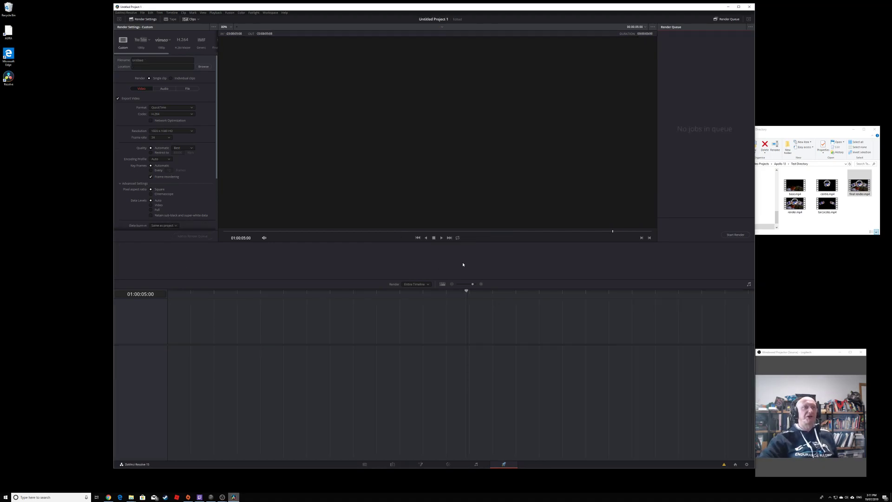
Place the Green Screen Rocket Launch clip from the Apollo 13 folder on a new edit timeline, changing the project frame rate to match.
{"action": "left_click", "coordinate": [782, 206]}
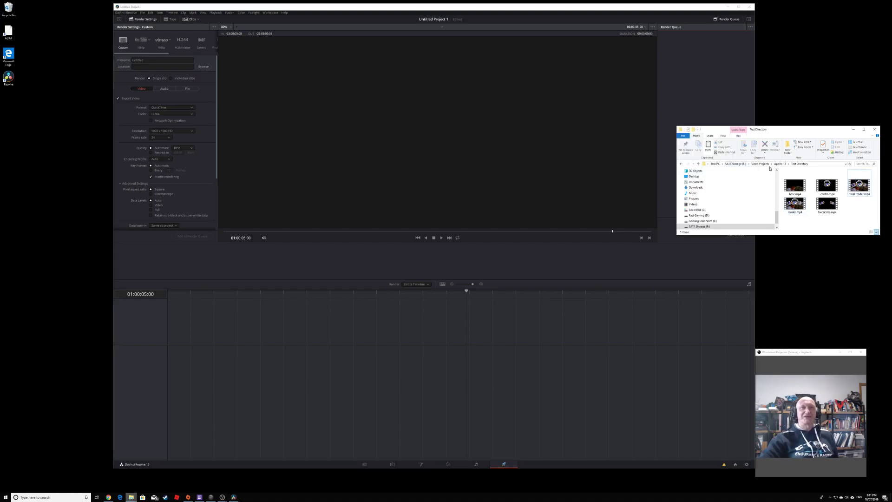
{"action": "left_click", "coordinate": [778, 164]}
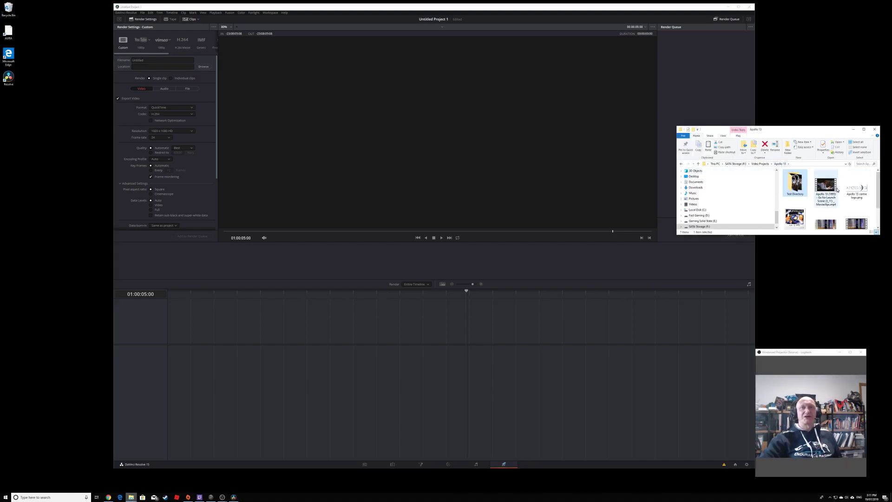
{"action": "scroll", "coordinate": [834, 191], "scroll_direction": "down", "scroll_amount": 1}
{"action": "scroll", "coordinate": [833, 192], "scroll_direction": "up", "scroll_amount": 1}
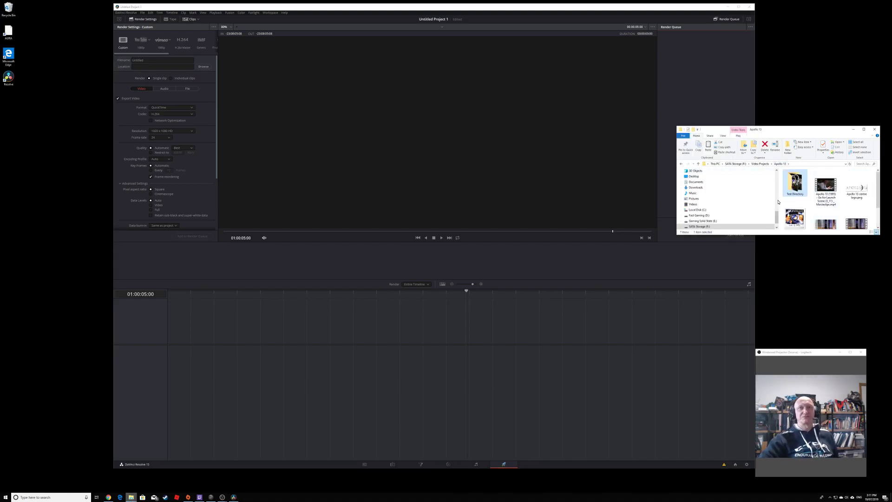
{"action": "scroll", "coordinate": [812, 191], "scroll_direction": "down", "scroll_amount": 1}
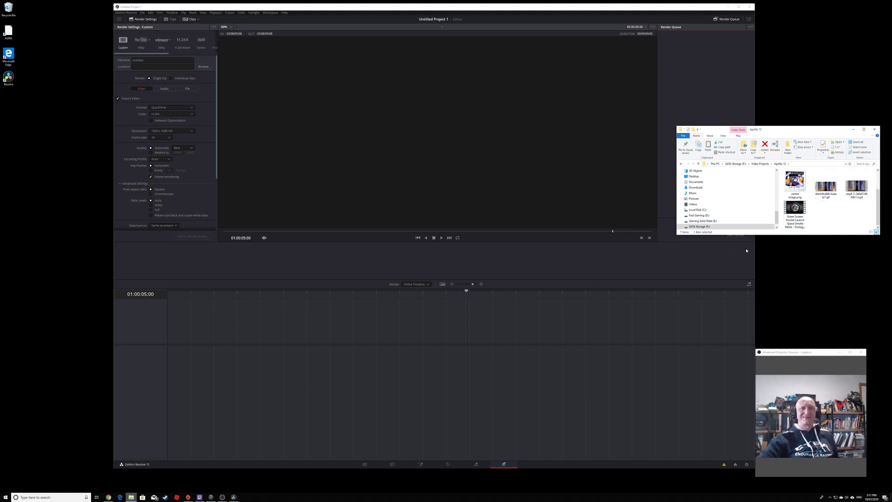
{"action": "left_click", "coordinate": [393, 463]}
{"action": "left_click_drag", "start_coordinate": [795, 208], "coordinate": [264, 377]}
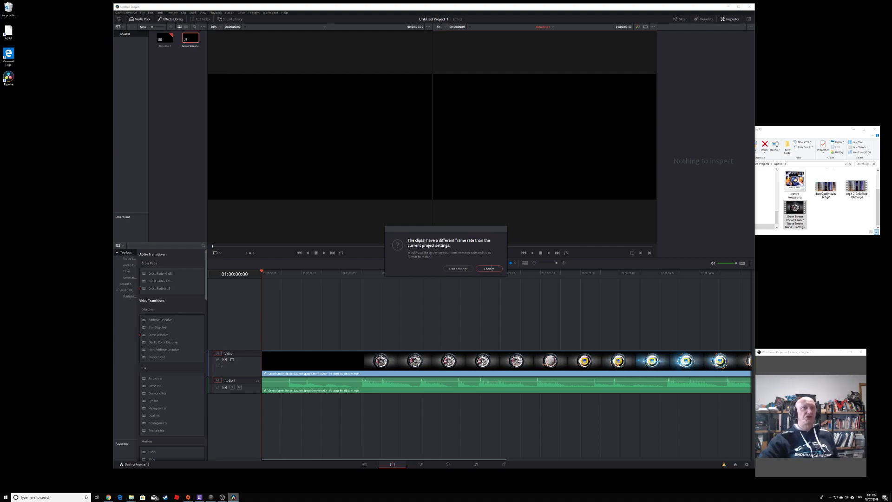
{"action": "left_click", "coordinate": [491, 269]}
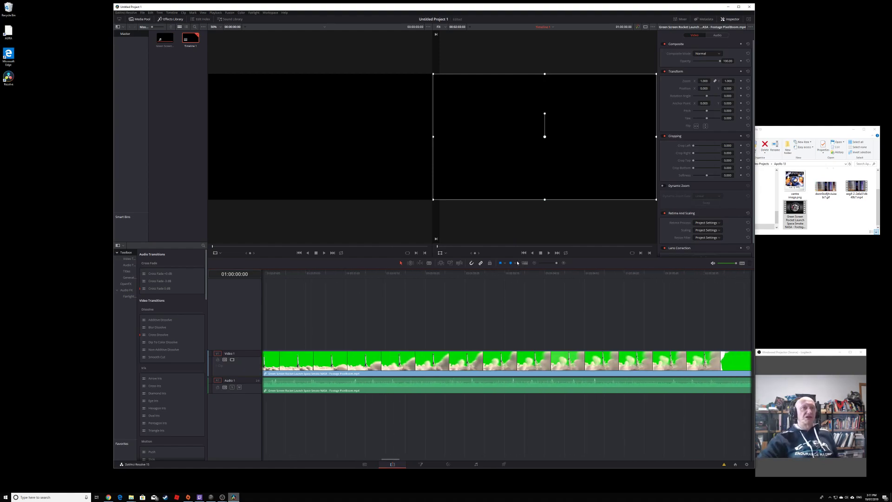
Split the rocket clip early in the launch footage and again where the white-edged green transition starts.
{"action": "left_click", "coordinate": [429, 263]}
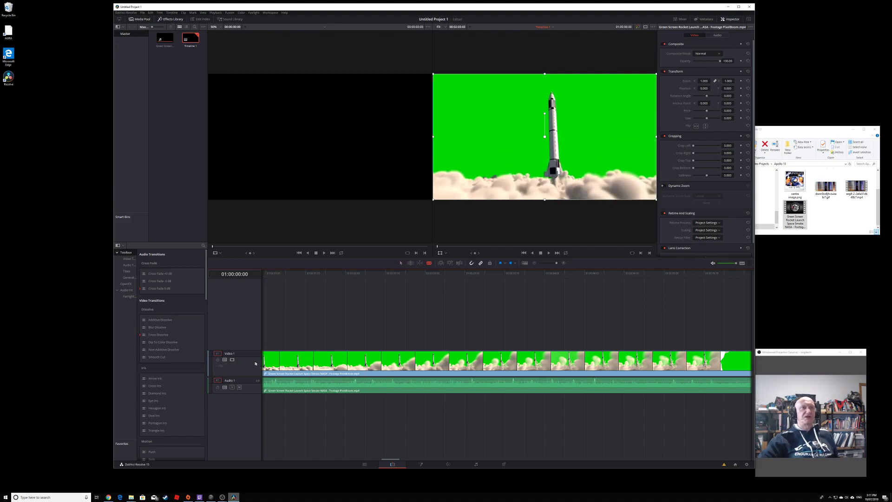
{"action": "left_click", "coordinate": [310, 366]}
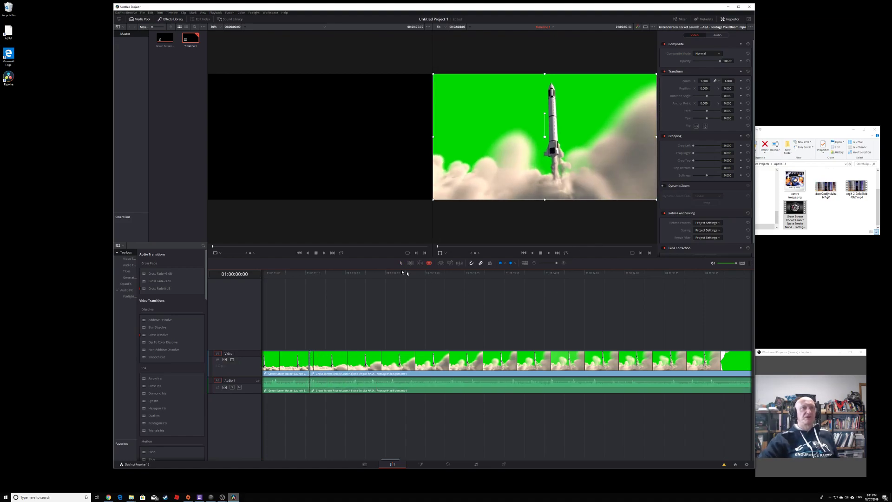
{"action": "key", "text": "a"}
{"action": "left_click", "coordinate": [430, 263]}
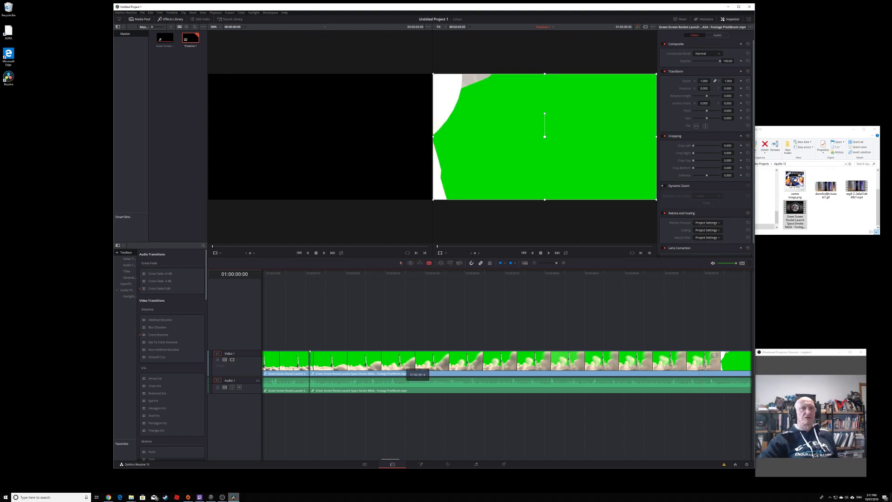
{"action": "left_click", "coordinate": [721, 362]}
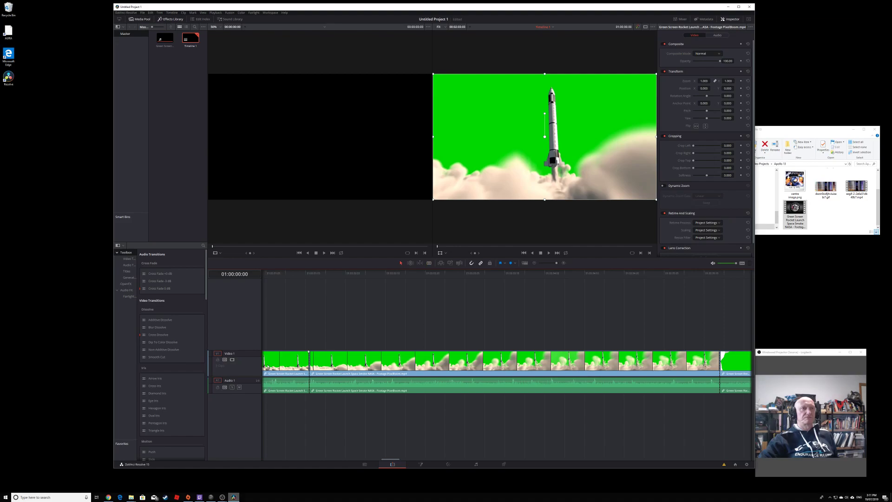
Delete the unwanted segments before and after the two cuts, keeping only the middle rocket launch section.
{"action": "right_click", "coordinate": [273, 367]}
{"action": "left_click", "coordinate": [307, 254]}
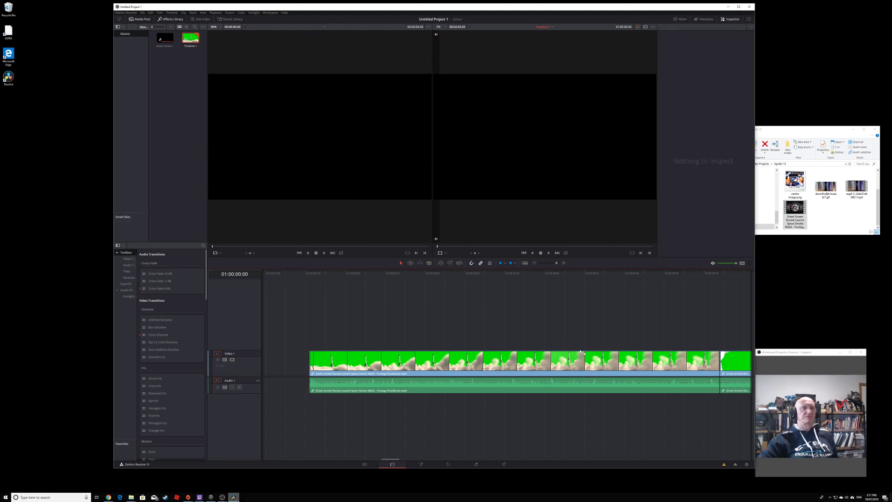
{"action": "left_click", "coordinate": [732, 365]}
{"action": "right_click", "coordinate": [732, 368]}
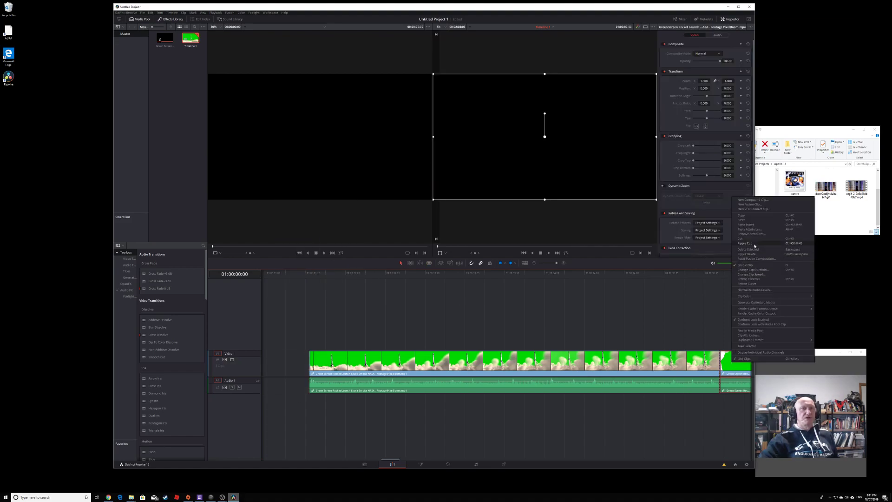
{"action": "left_click", "coordinate": [750, 248]}
Move the remaining rocket launch clip to the start of the timeline by cutting and pasting it.
{"action": "left_click_drag", "start_coordinate": [621, 365], "coordinate": [470, 359]}
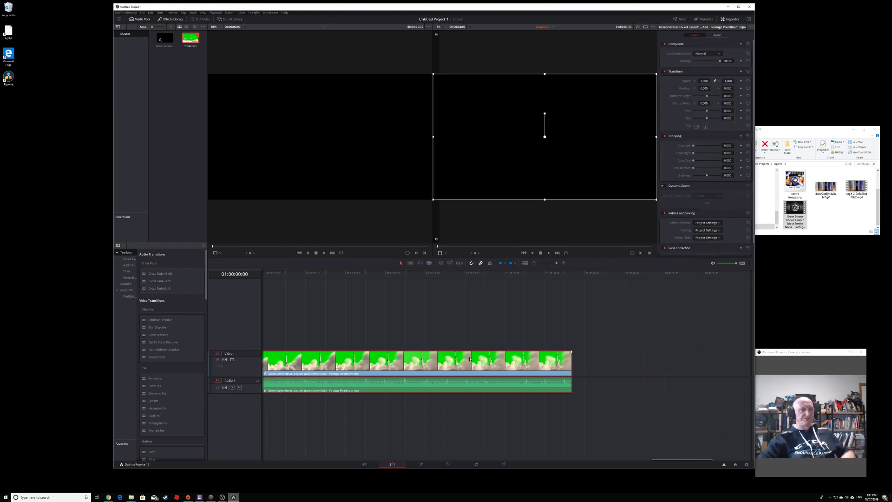
{"action": "key", "text": "Delete"}
{"action": "left_click_drag", "start_coordinate": [505, 463], "coordinate": [264, 464]}
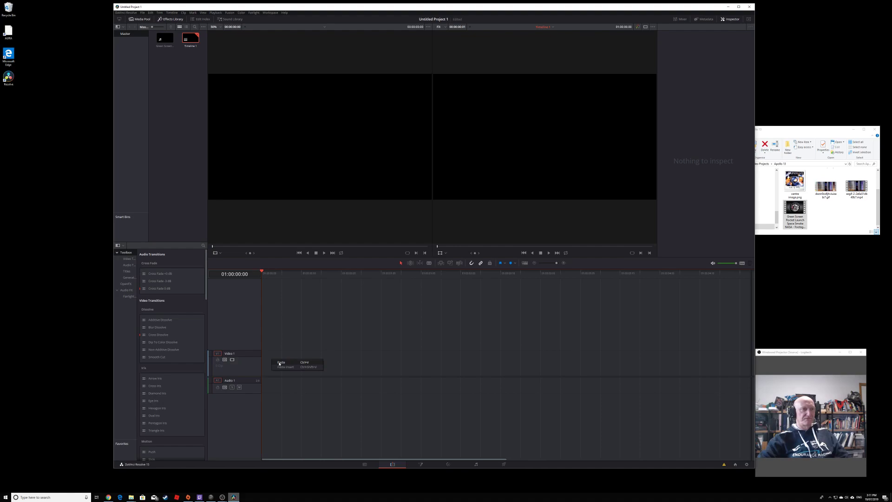
{"action": "key", "text": "ctrl+z"}
{"action": "left_click", "coordinate": [373, 372]}
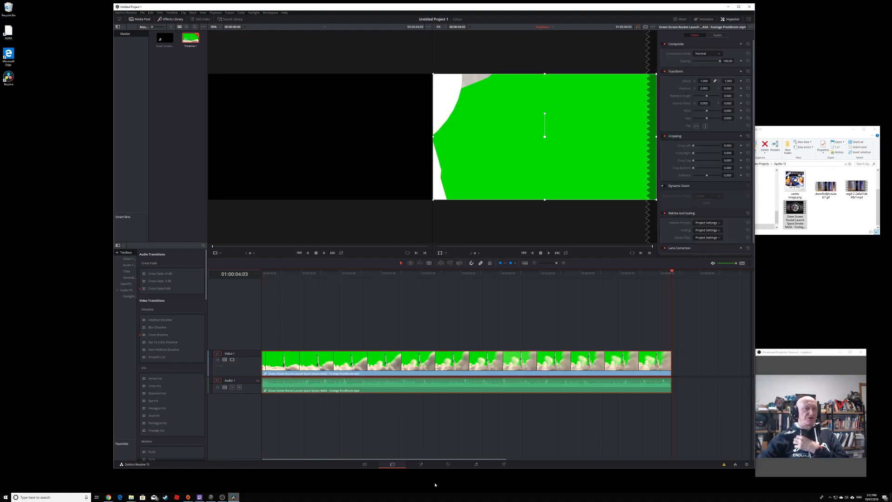
On the Fusion page, add a Delta Keyer node between MediaIn1 and MediaOut1 for the rocket clip.
{"action": "left_click", "coordinate": [422, 465]}
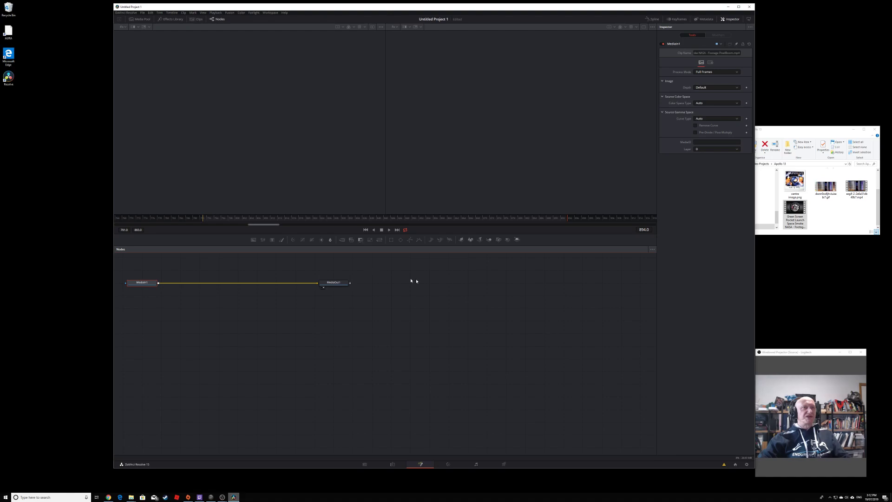
{"action": "key", "text": "shift+space"}
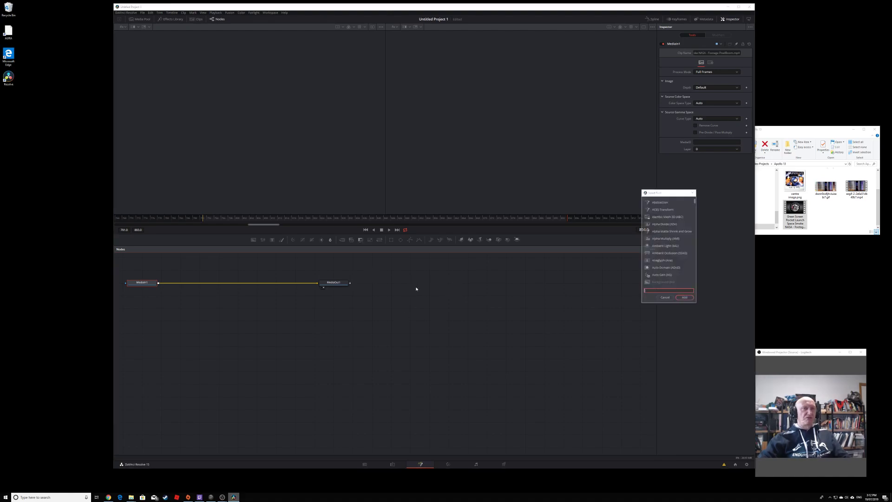
{"action": "type", "text": "dk"}
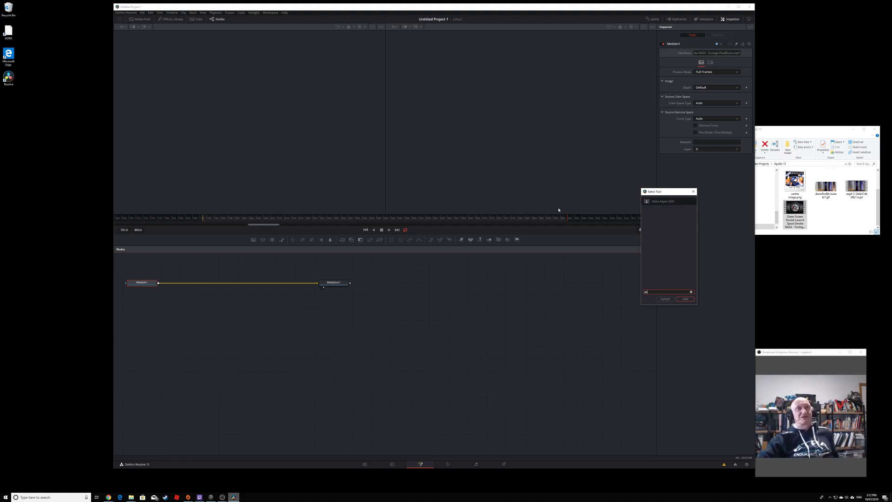
{"action": "left_click", "coordinate": [689, 299]}
{"action": "left_click_drag", "start_coordinate": [185, 282], "coordinate": [240, 282]}
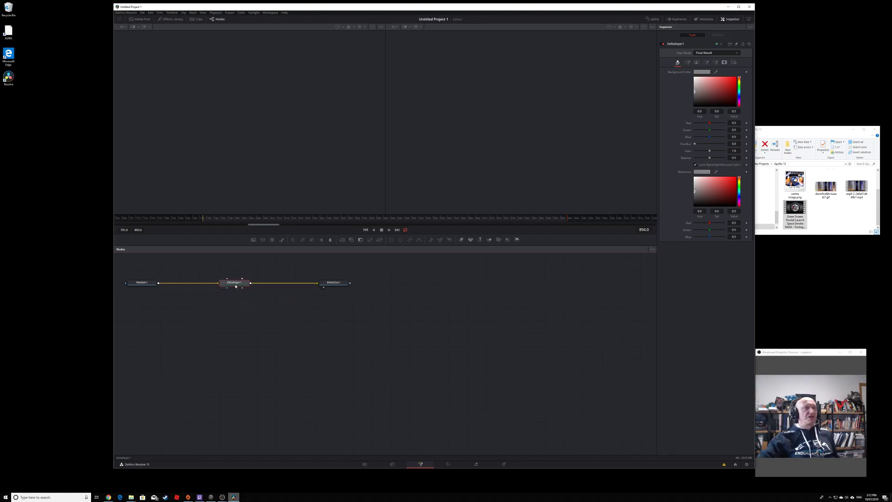
{"action": "mouse_move", "coordinate": [234, 286]}
{"action": "left_mouse_down"}
{"action": "mouse_move", "coordinate": [239, 298]}
{"action": "mouse_move", "coordinate": [235, 286]}
{"action": "left_mouse_up"}
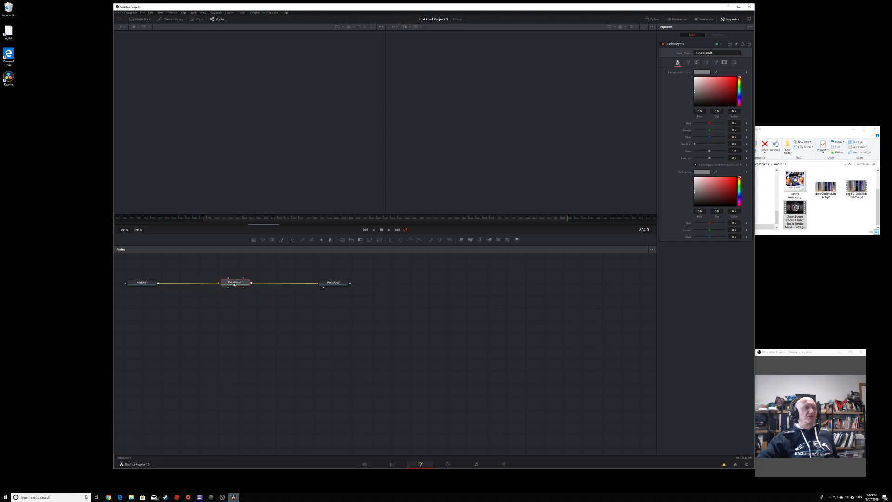
{"action": "left_click", "coordinate": [145, 286]}
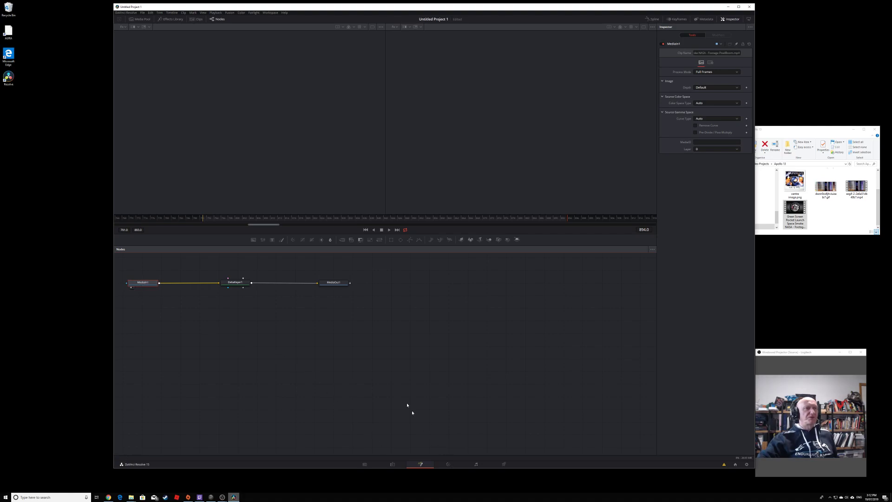
Go to a frame showing the rocket and sample the green backdrop as the Delta Keyer's background colour in Fusion.
{"action": "left_click", "coordinate": [392, 464]}
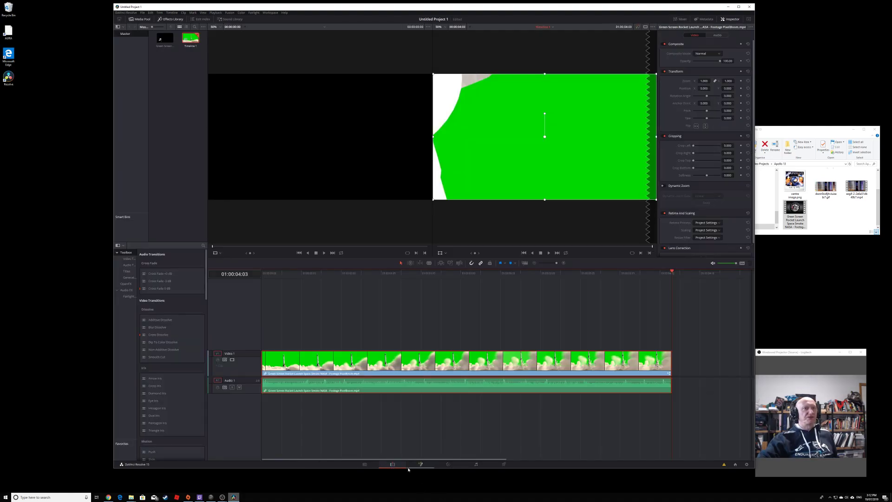
{"action": "left_click", "coordinate": [409, 466]}
{"action": "left_click", "coordinate": [393, 464]}
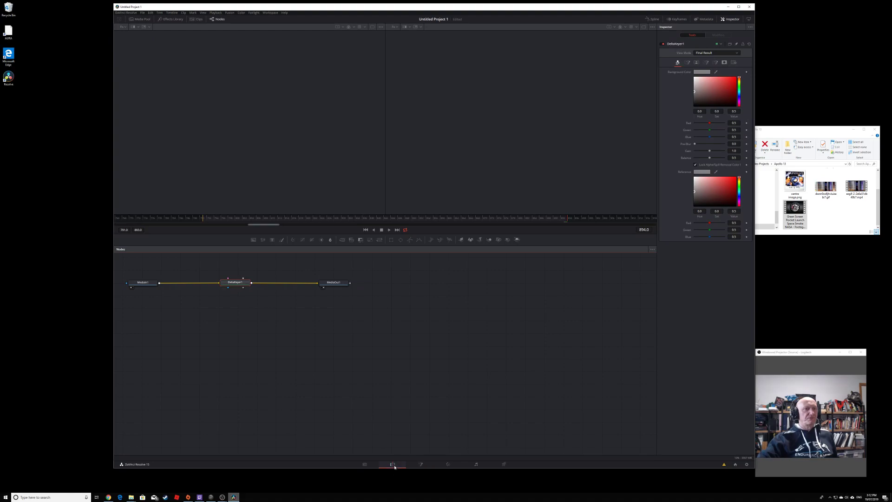
{"action": "left_click", "coordinate": [420, 464]}
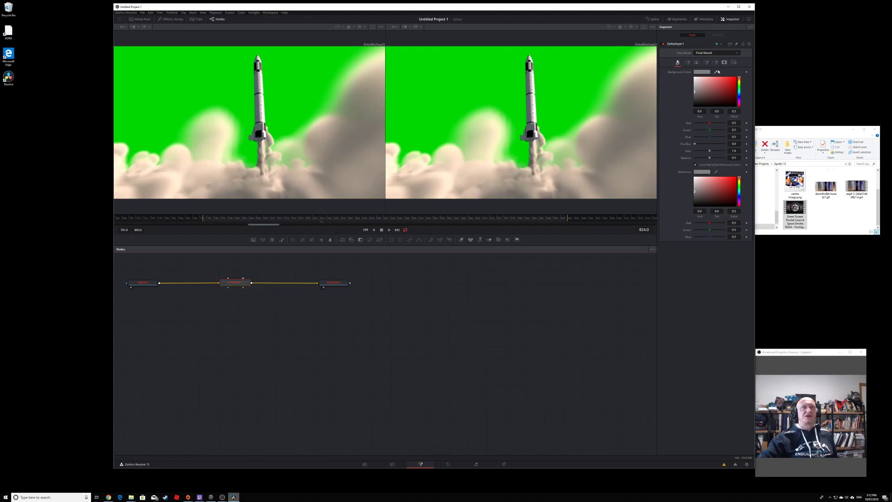
{"action": "left_click_drag", "start_coordinate": [716, 74], "coordinate": [478, 124]}
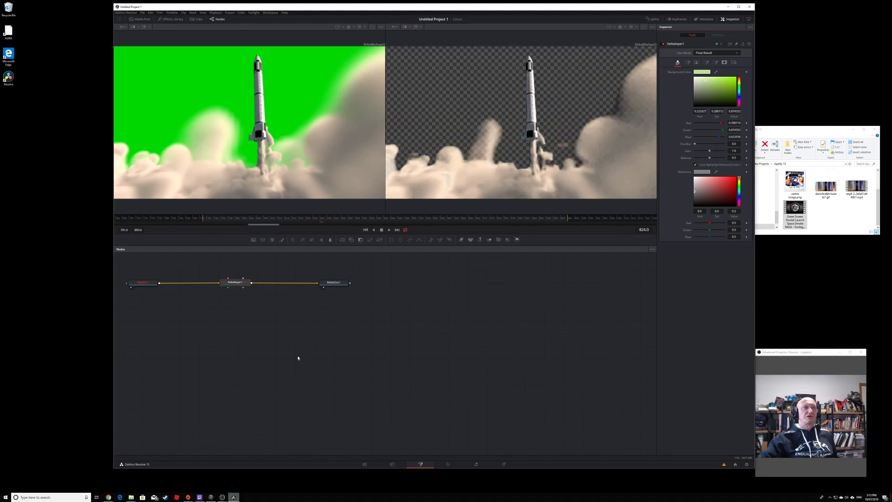
Play the keyed rocket clip on the Edit page to check the green screen removal.
{"action": "left_click", "coordinate": [392, 464]}
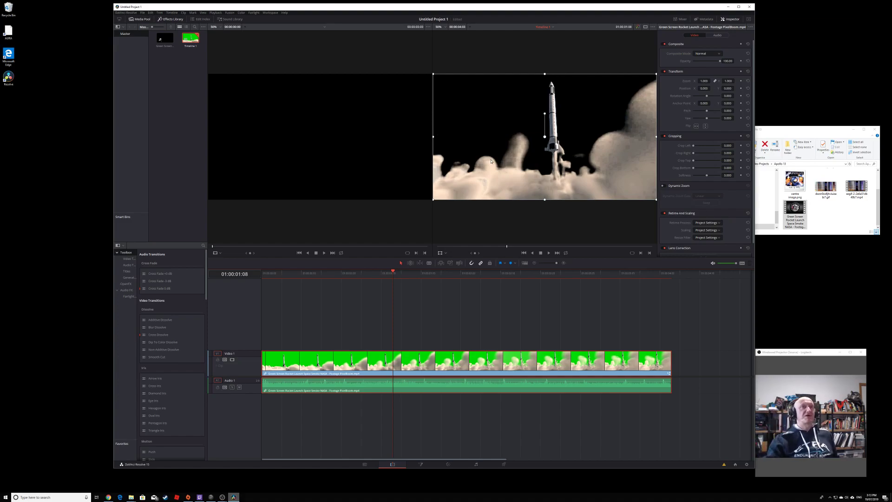
{"action": "left_click", "coordinate": [549, 253]}
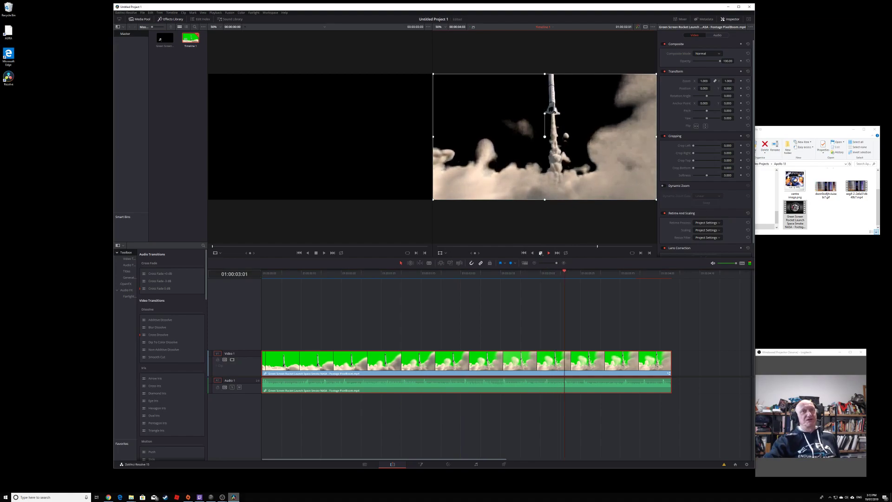
{"action": "left_click", "coordinate": [540, 254]}
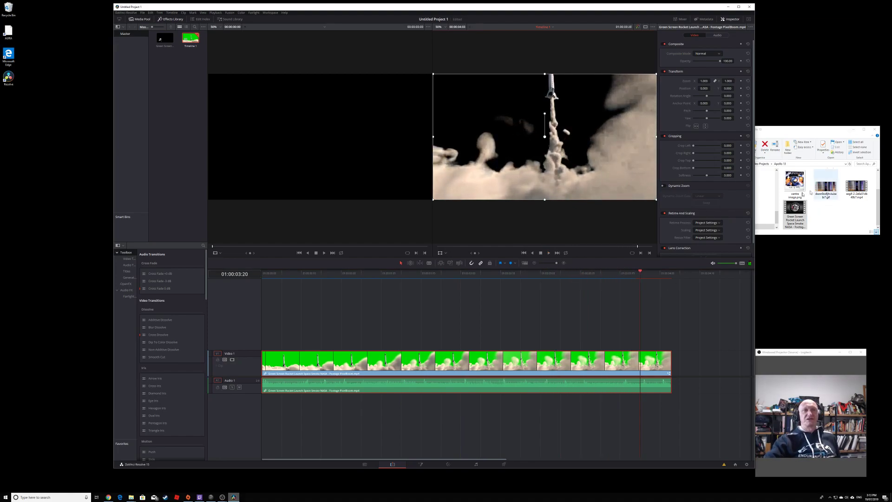
Add final render.mp4 from the project folder to the timeline start on Video 2 and move the rocket clip above it to Video 3.
{"action": "scroll", "coordinate": [811, 188], "scroll_direction": "up", "scroll_amount": 2}
{"action": "double_click", "coordinate": [798, 186]}
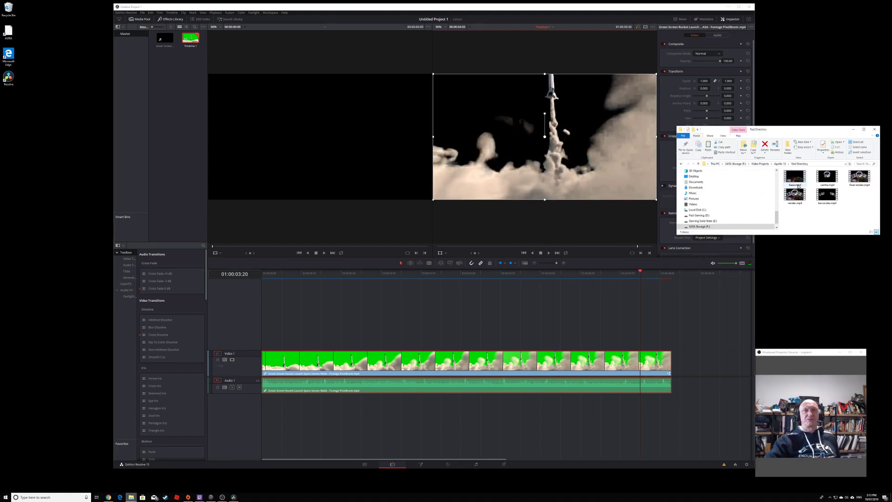
{"action": "left_click_drag", "start_coordinate": [859, 177], "coordinate": [265, 331]}
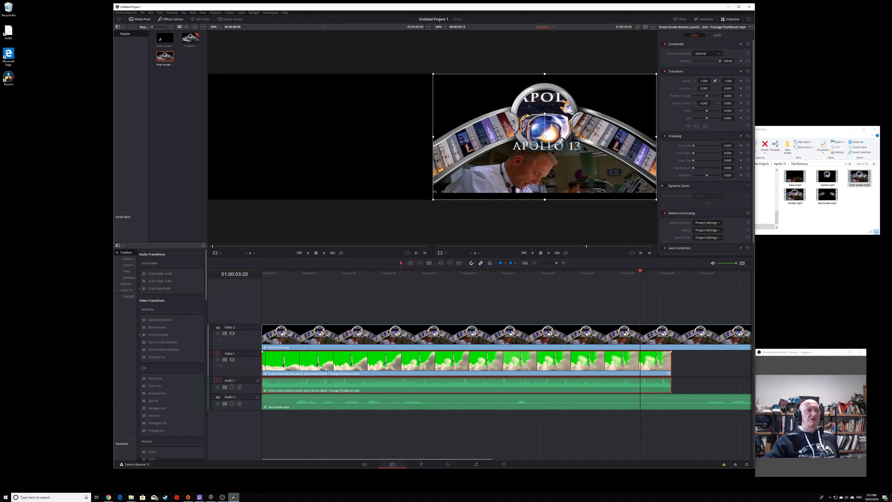
{"action": "left_click_drag", "start_coordinate": [320, 365], "coordinate": [315, 312]}
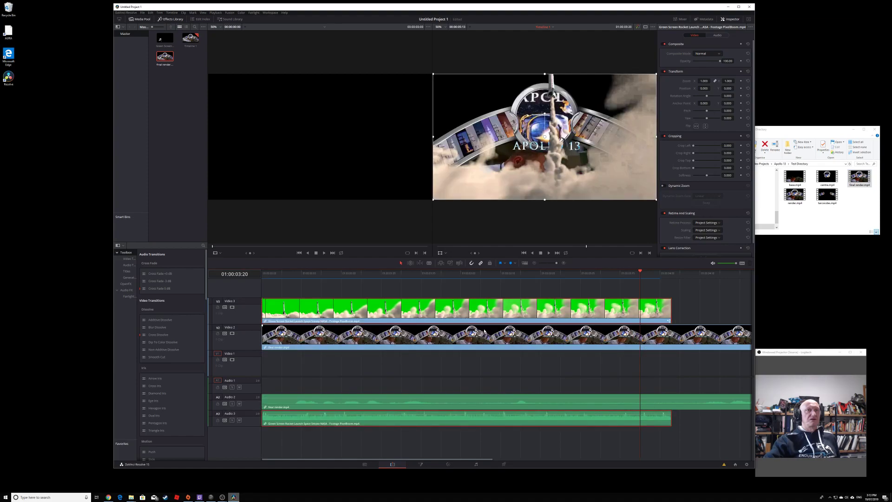
Play the timeline from the start to check the keyed rocket launch over the final render.
{"action": "left_click", "coordinate": [548, 253]}
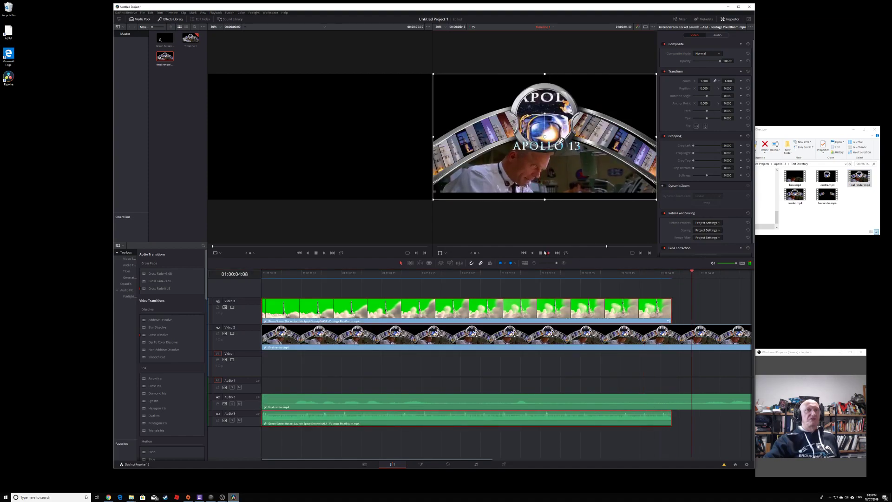
{"action": "key", "text": "shift+z"}
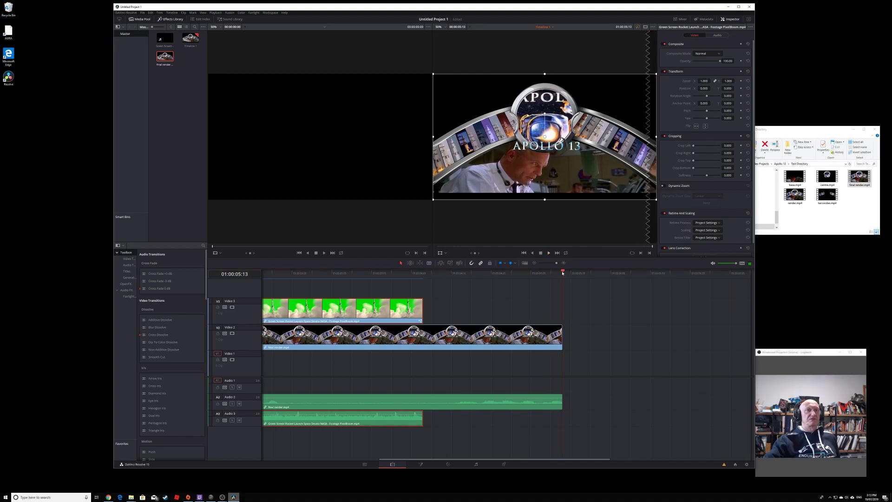
{"action": "key", "text": "Home"}
{"action": "key", "text": "shift+z"}
{"action": "left_click", "coordinate": [550, 253]}
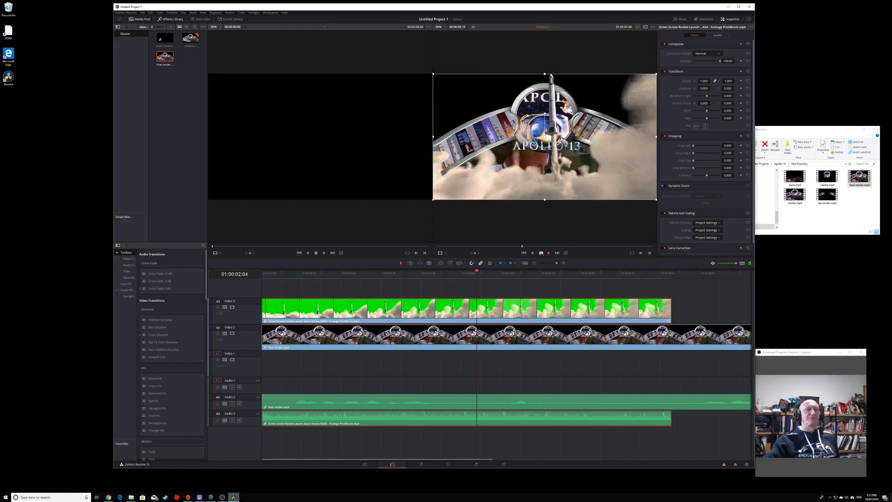
{"action": "left_click", "coordinate": [541, 253]}
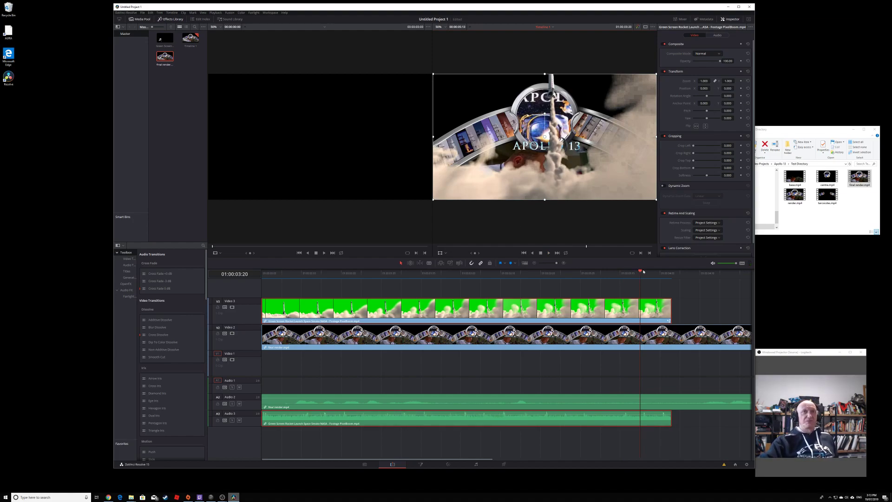
{"action": "left_click_drag", "start_coordinate": [641, 272], "coordinate": [358, 288]}
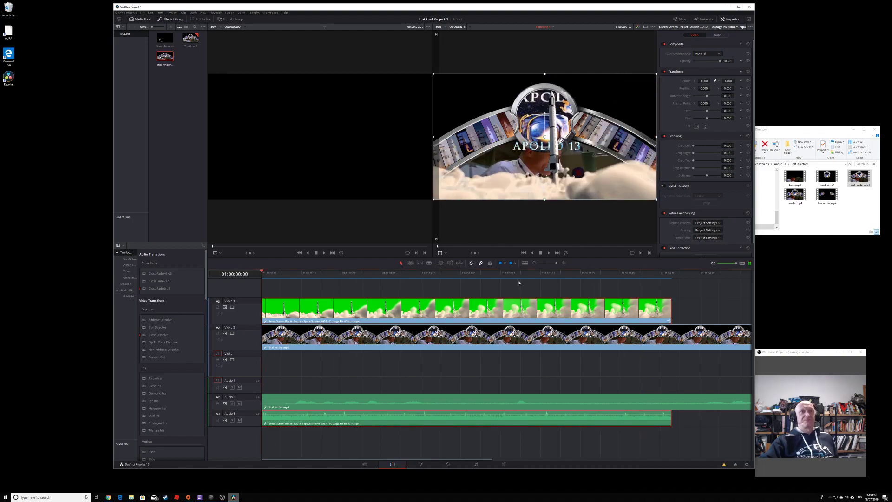
{"action": "left_click", "coordinate": [549, 253]}
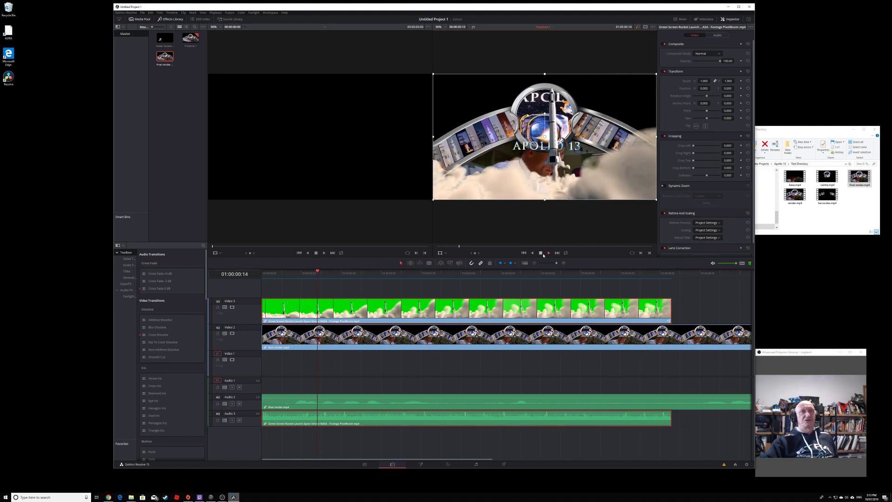
{"action": "left_click", "coordinate": [540, 253]}
{"action": "key", "text": "Home"}
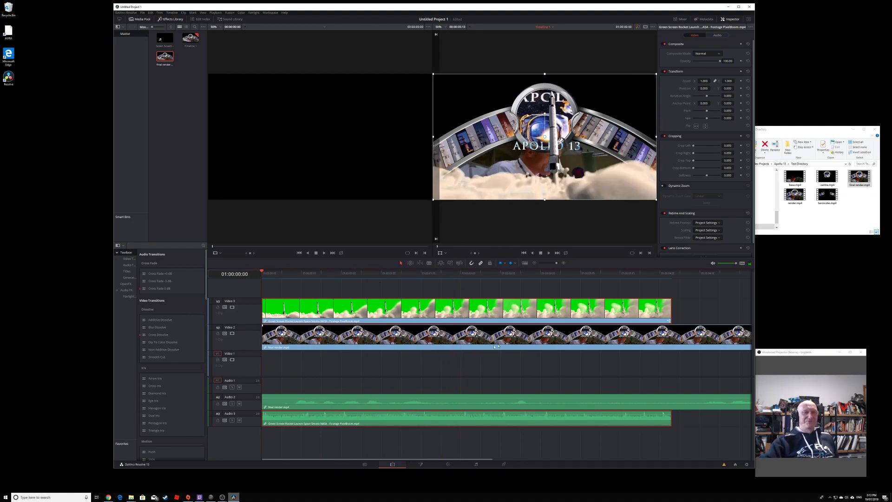
Select the final render clip on the Color page and open the Qualifier for it.
{"action": "scroll", "coordinate": [539, 165], "scroll_direction": "down", "scroll_amount": 2}
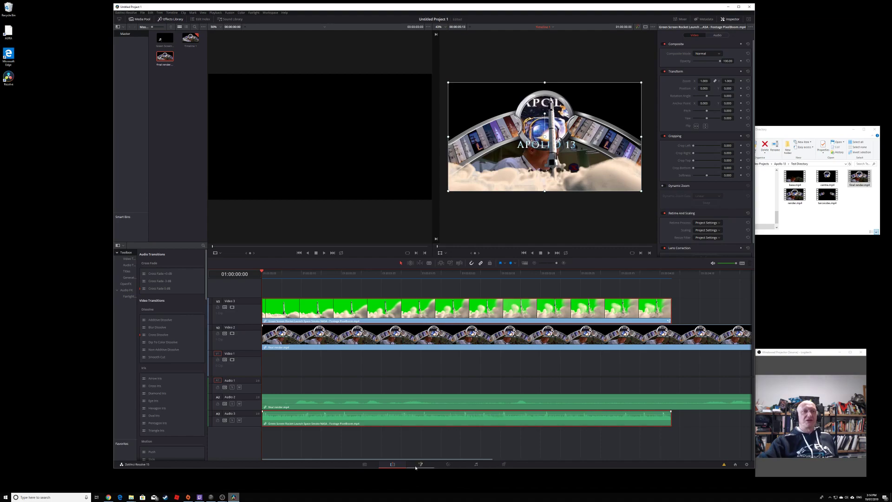
{"action": "left_click", "coordinate": [429, 341]}
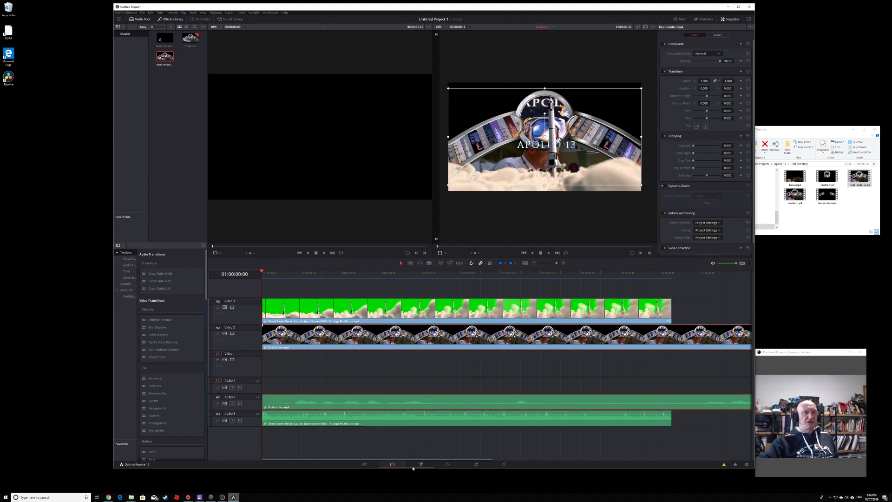
{"action": "left_click", "coordinate": [448, 465]}
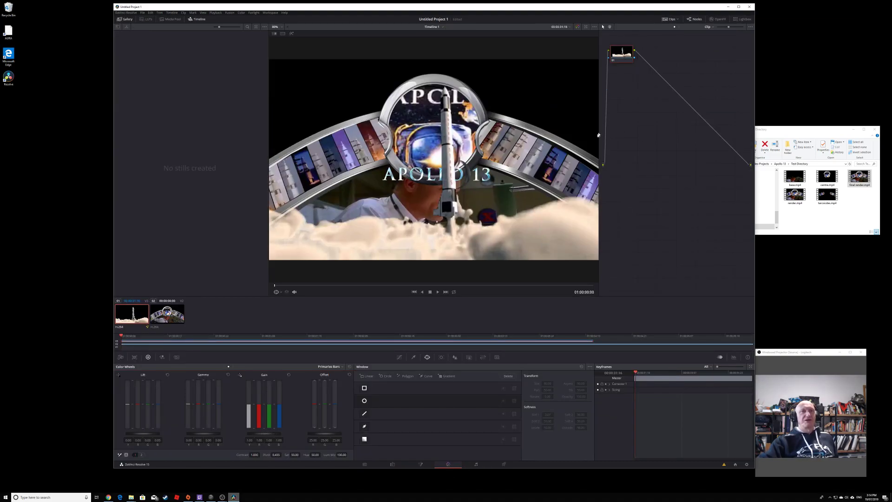
{"action": "left_click", "coordinate": [167, 314]}
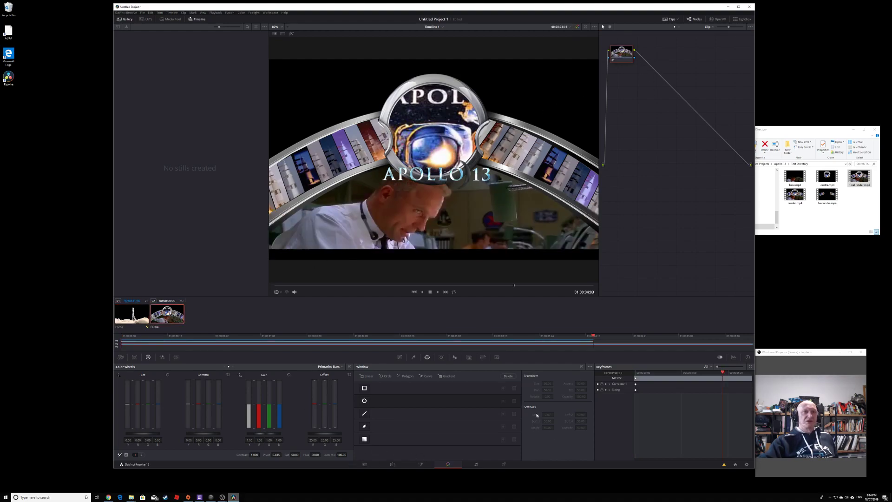
{"action": "left_click", "coordinate": [413, 357]}
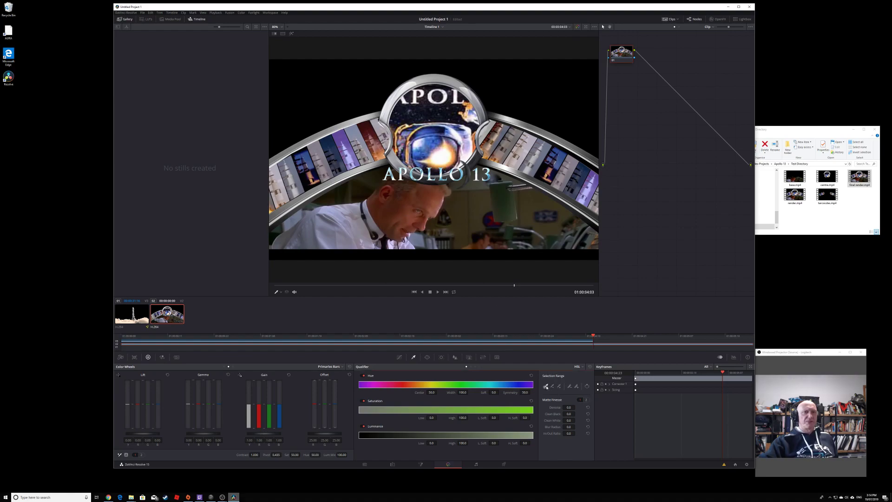
Sample a filmstrip tone with the Qualifier, reset that selection, and sample the room background beside the man instead.
{"action": "left_click", "coordinate": [520, 149]}
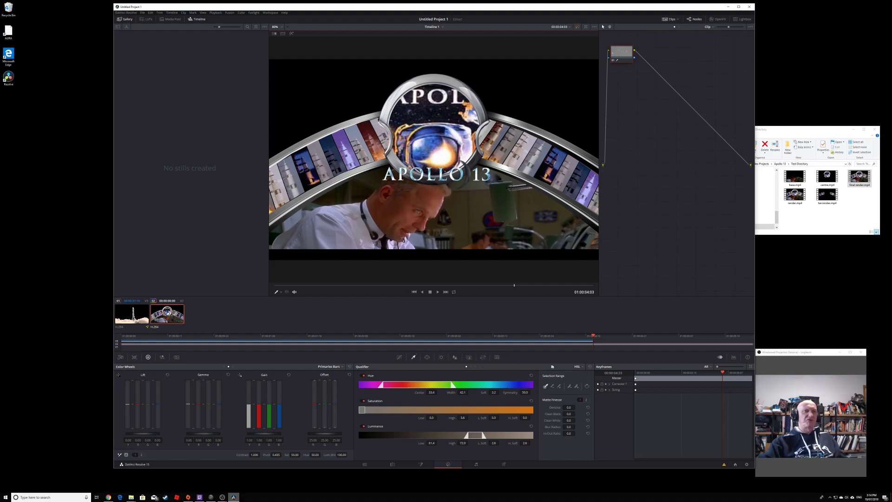
{"action": "left_click", "coordinate": [591, 368]}
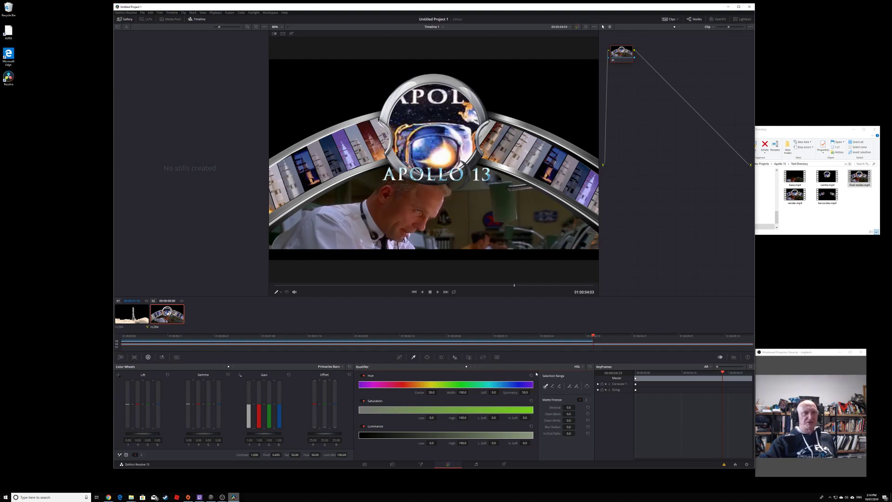
{"action": "left_click", "coordinate": [482, 202]}
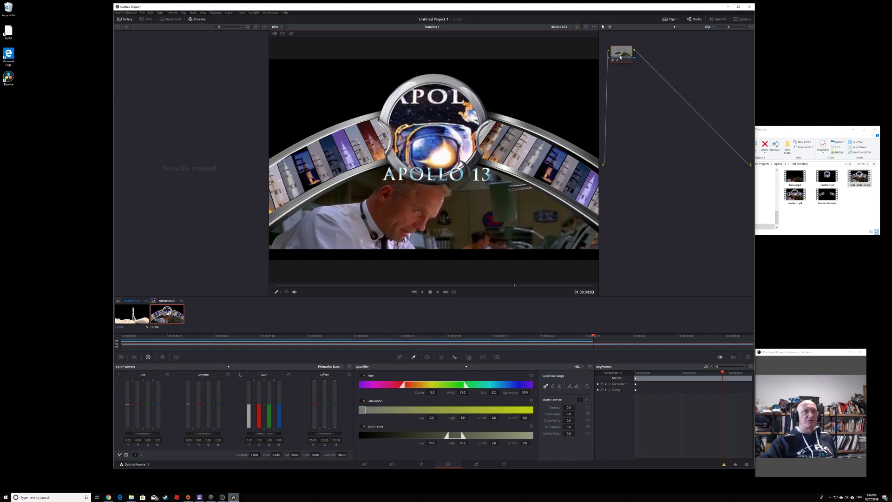
Add an alpha output, connect the corrector node's key output to it, and invert the qualifier selection.
{"action": "right_click", "coordinate": [636, 93]}
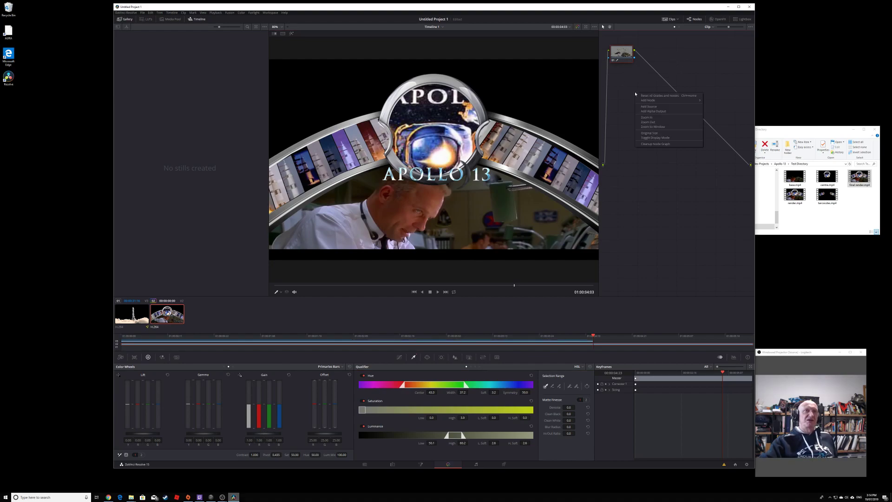
{"action": "left_click", "coordinate": [653, 112]}
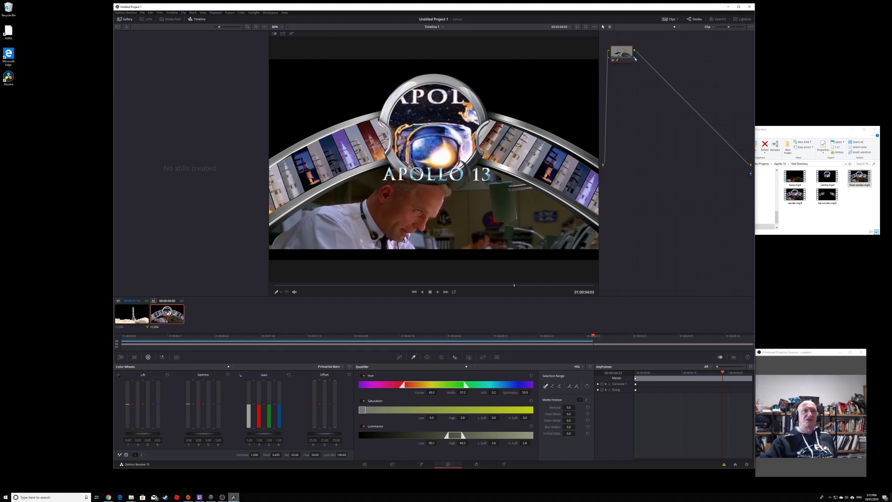
{"action": "left_click_drag", "start_coordinate": [756, 182], "coordinate": [752, 174]}
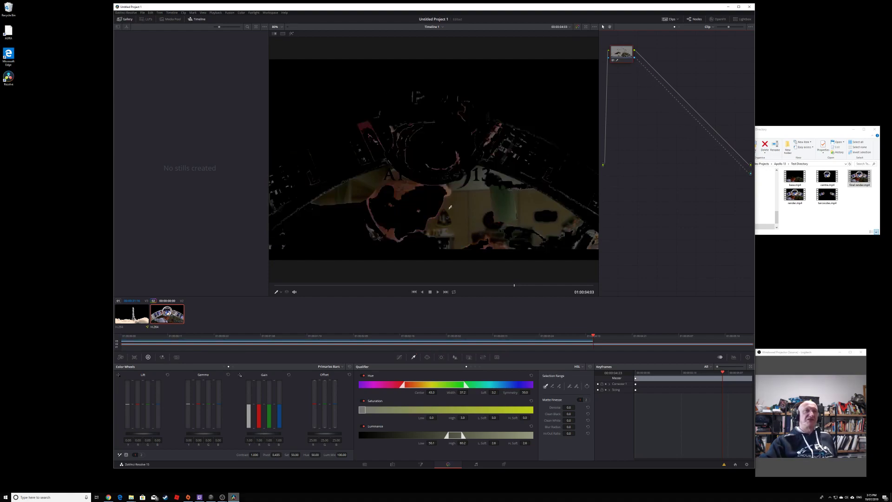
{"action": "left_click", "coordinate": [588, 386]}
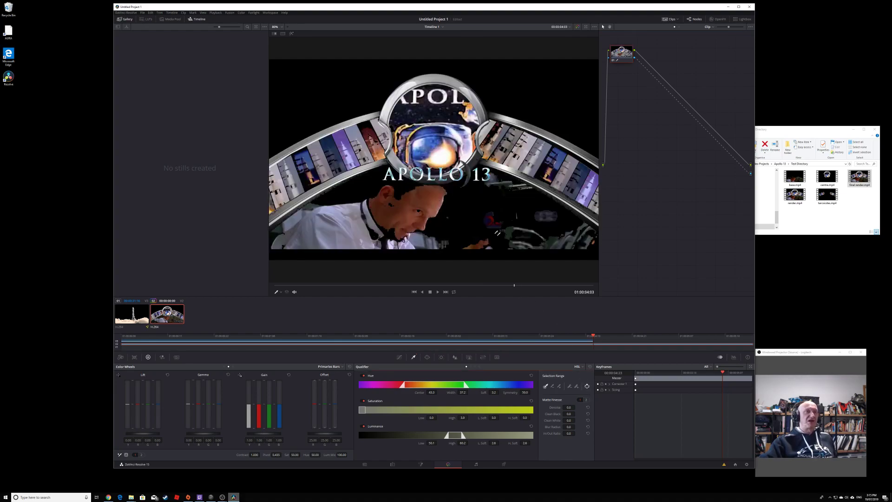
Play the composite from the start on the Edit page to check the background keyed out of the final render.
{"action": "left_click", "coordinate": [393, 465]}
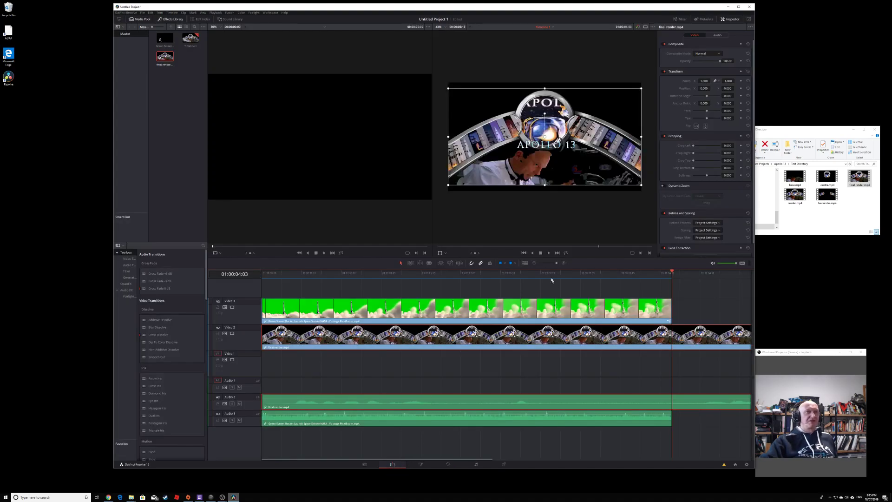
{"action": "left_click", "coordinate": [549, 253]}
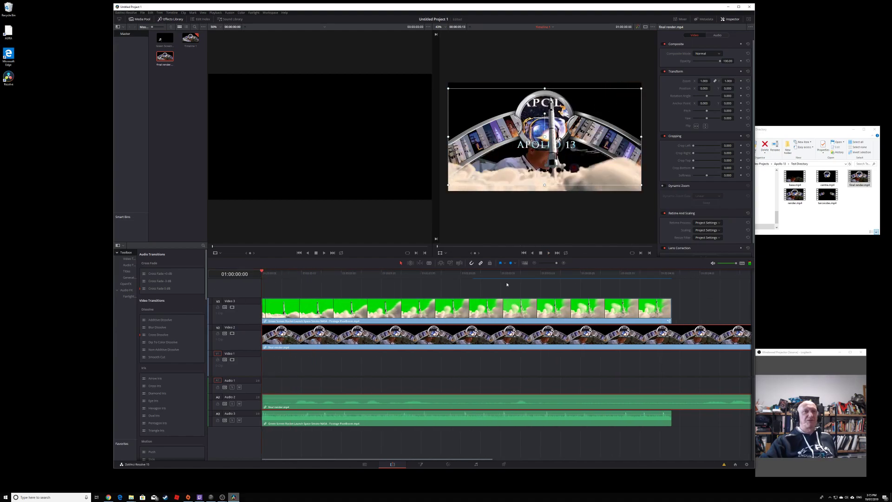
{"action": "key", "text": "space"}
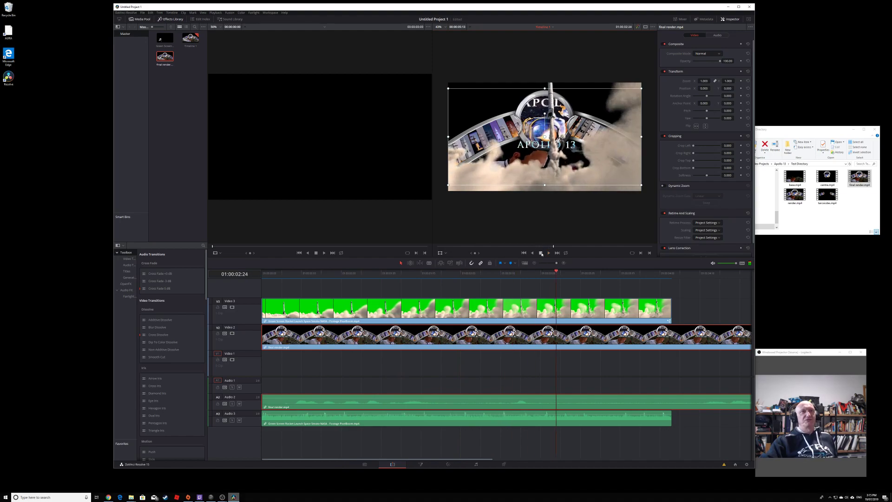
{"action": "key", "text": "Home"}
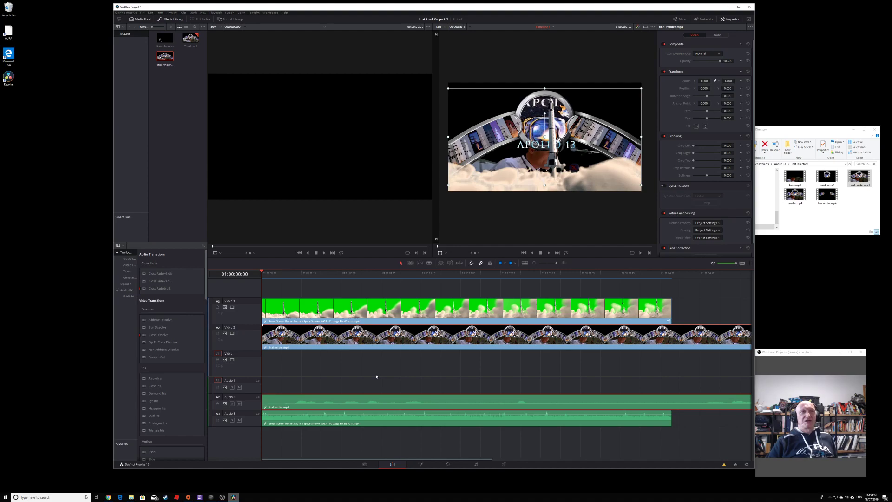
{"action": "left_click", "coordinate": [223, 498]}
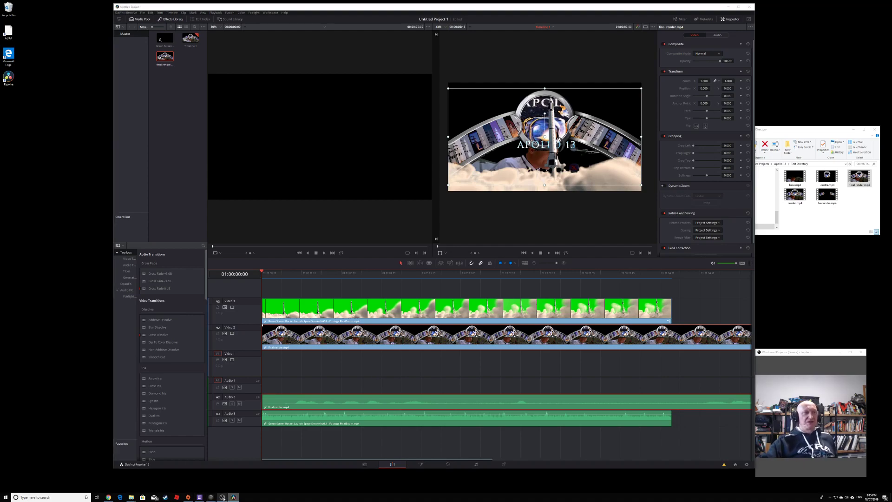
{"action": "left_click", "coordinate": [210, 474]}
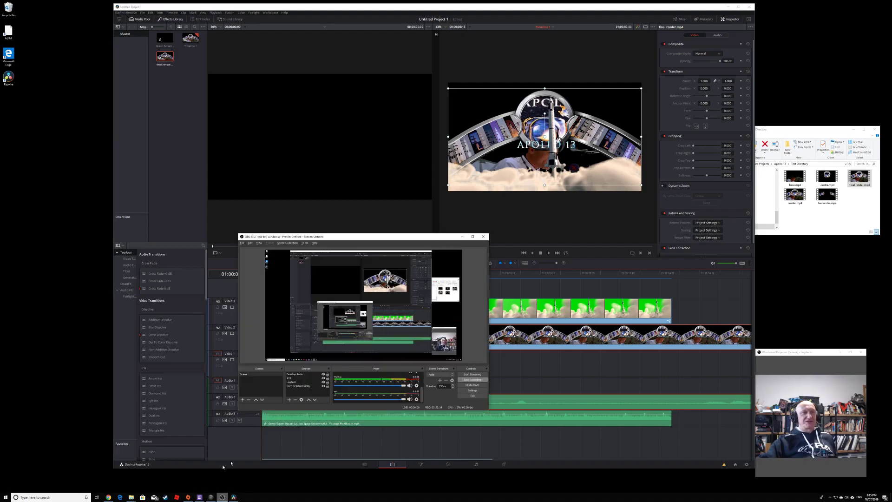